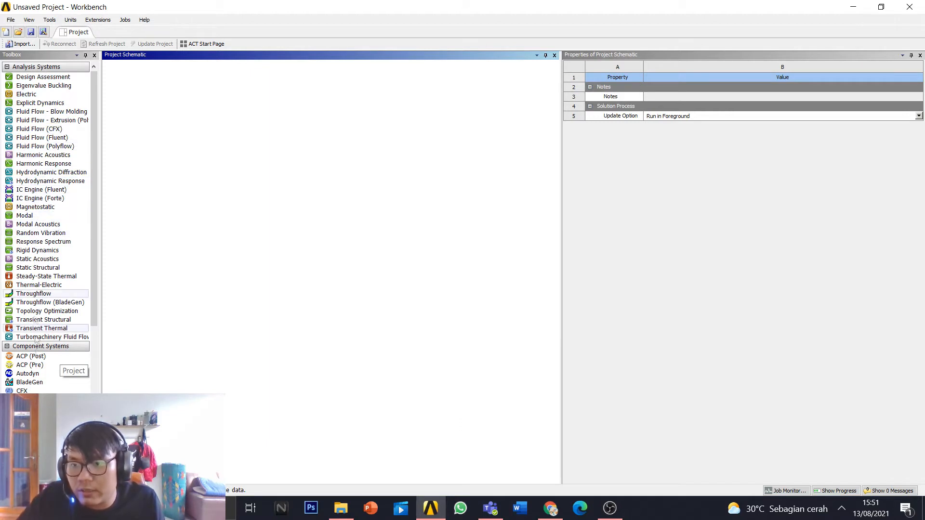
# Step: Add a standalone Geometry component system to the project schematic and open its geometry in SpaceClaim
pyautogui.scroll(-1, 44, 369)
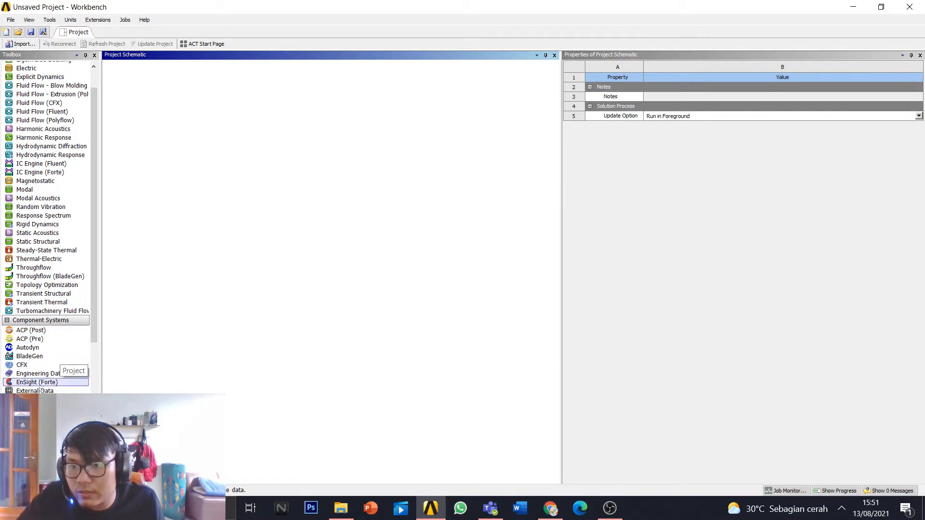
pyautogui.moveTo(29, 434); pyautogui.dragTo(134, 124)
pyautogui.click(354, 125)
pyautogui.click(161, 108)
pyautogui.rightClick(161, 108)
pyautogui.click(215, 116)
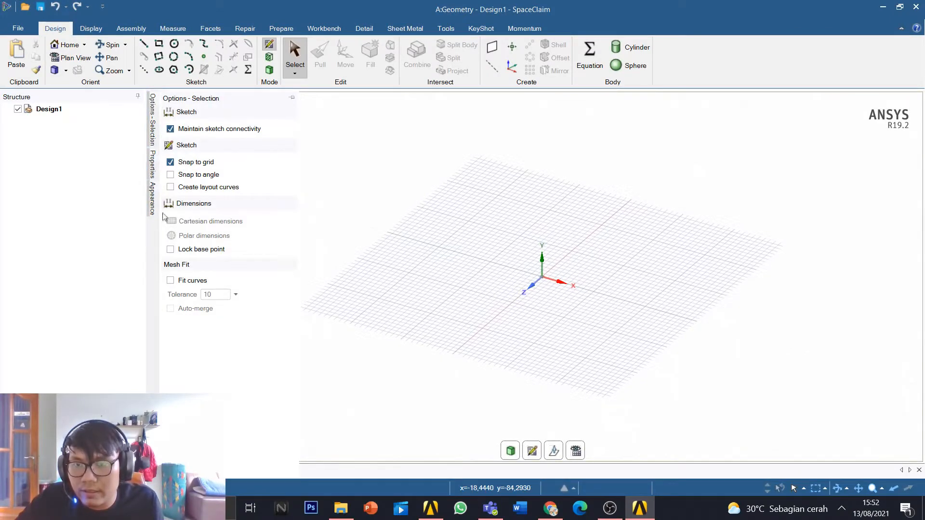
# Step: In plan view, sketch a rectangle from the origin, 20 mm along the Z direction and 10 mm along X
pyautogui.scroll(-3, 593, 221)
pyautogui.scroll(2, 612, 217)
pyautogui.scroll(3, 613, 217)
pyautogui.moveTo(547, 221); pyautogui.dragTo(589, 247, button='middle')
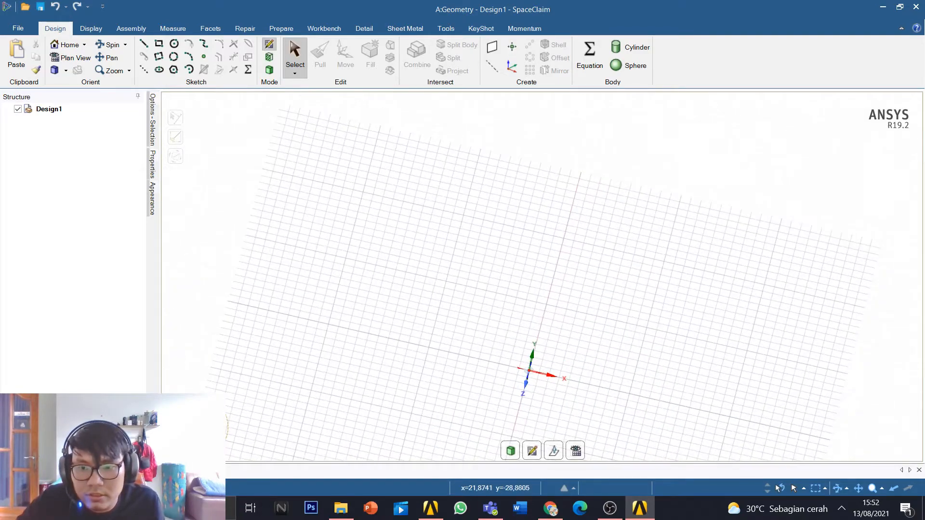
pyautogui.press('v')
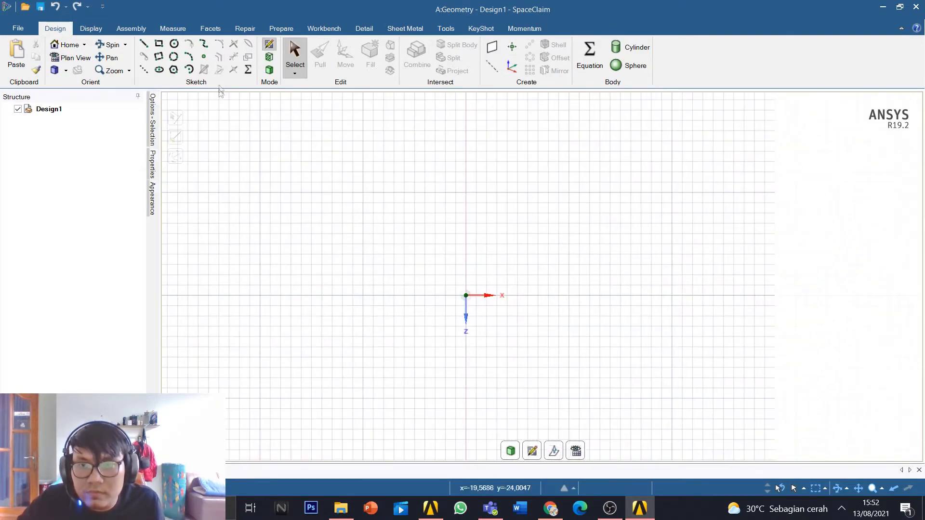
pyautogui.click(159, 44)
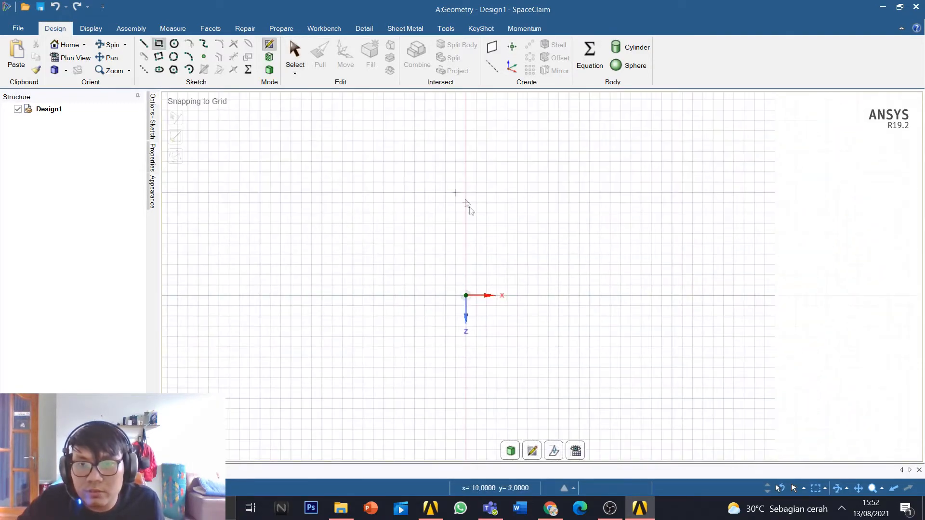
pyautogui.click(466, 295)
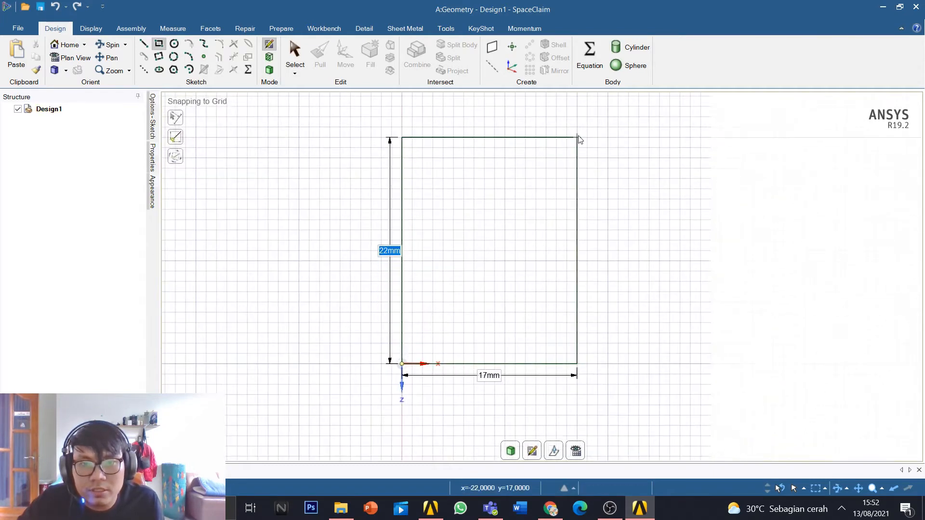
pyautogui.keyDown('shift'); pyautogui.moveTo(578, 136); pyautogui.dragTo(555, 165, button='middle'); pyautogui.keyUp('shift')
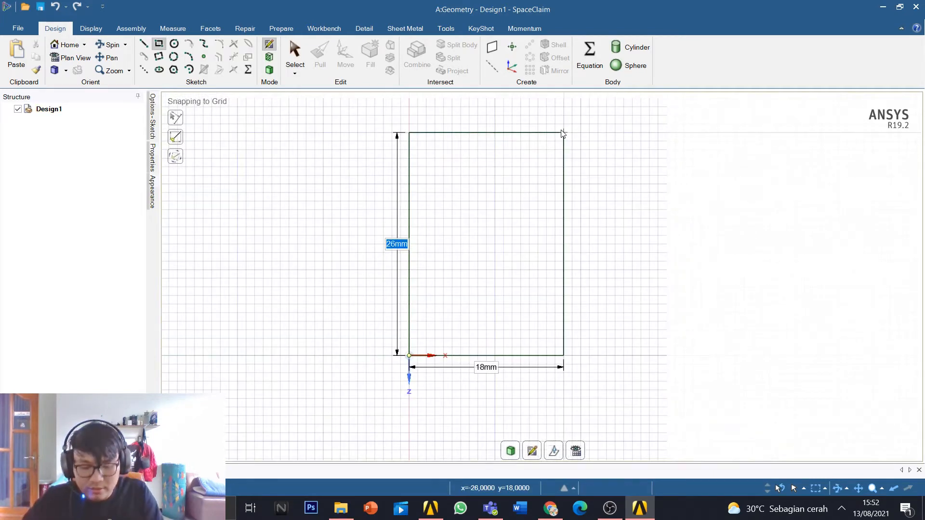
pyautogui.write('20')
pyautogui.press('Tab')
pyautogui.write('10 mm')
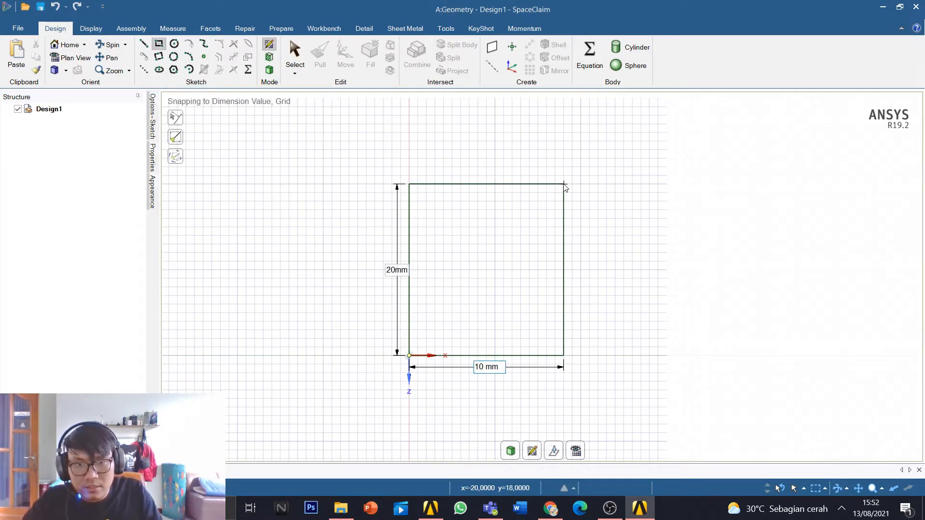
pyautogui.press('Return')
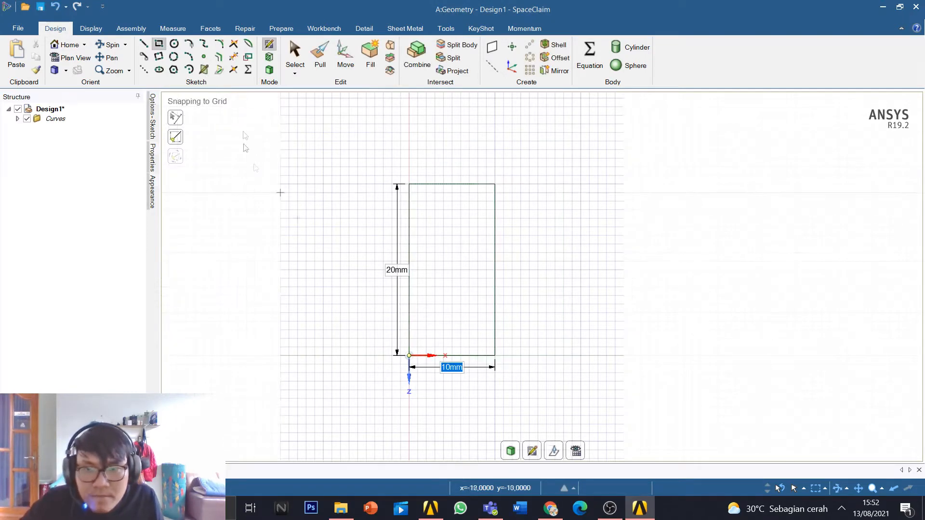
# Step: Switch from sketching to 3D mode to turn the rectangle into a surface ready for Pull
pyautogui.click(270, 70)
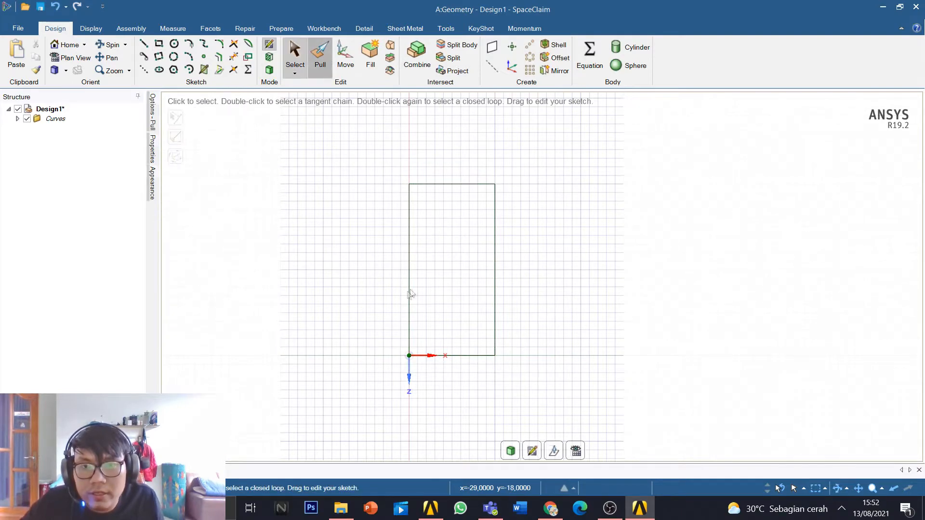
pyautogui.scroll(-3, 419, 265)
pyautogui.scroll(5, 451, 291)
pyautogui.moveTo(450, 293); pyautogui.dragTo(724, 301, button='middle')
pyautogui.moveTo(551, 328); pyautogui.dragTo(411, 287, button='middle')
pyautogui.moveTo(550, 215); pyautogui.dragTo(650, 266, button='middle')
pyautogui.moveTo(335, 393); pyautogui.dragTo(296, 324, button='middle')
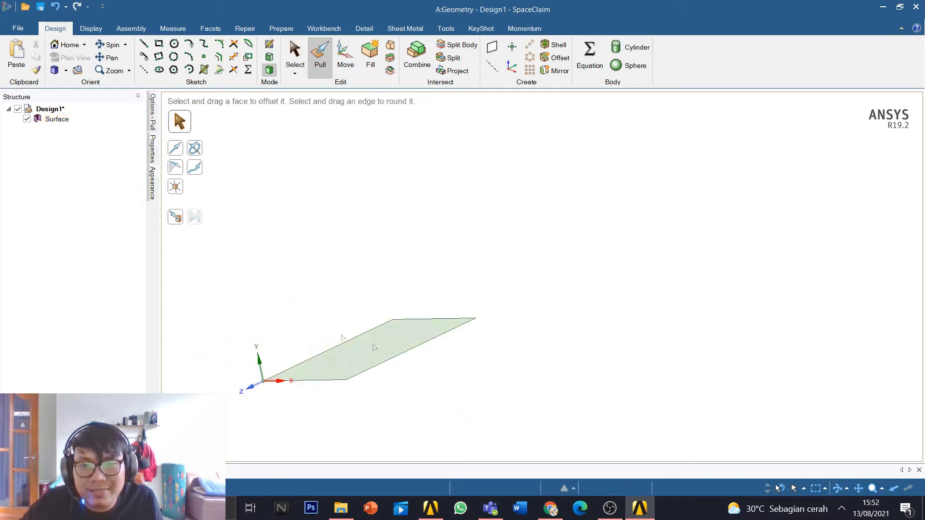
pyautogui.keyDown('ctrl'); pyautogui.moveTo(347, 366); pyautogui.dragTo(550, 320, button='middle'); pyautogui.keyUp('ctrl')
pyautogui.keyDown('ctrl'); pyautogui.moveTo(575, 349); pyautogui.dragTo(600, 352, button='middle'); pyautogui.keyUp('ctrl')
pyautogui.moveTo(565, 324); pyautogui.dragTo(495, 343, button='middle')
pyautogui.moveTo(813, 225); pyautogui.dragTo(846, 251, button='middle')
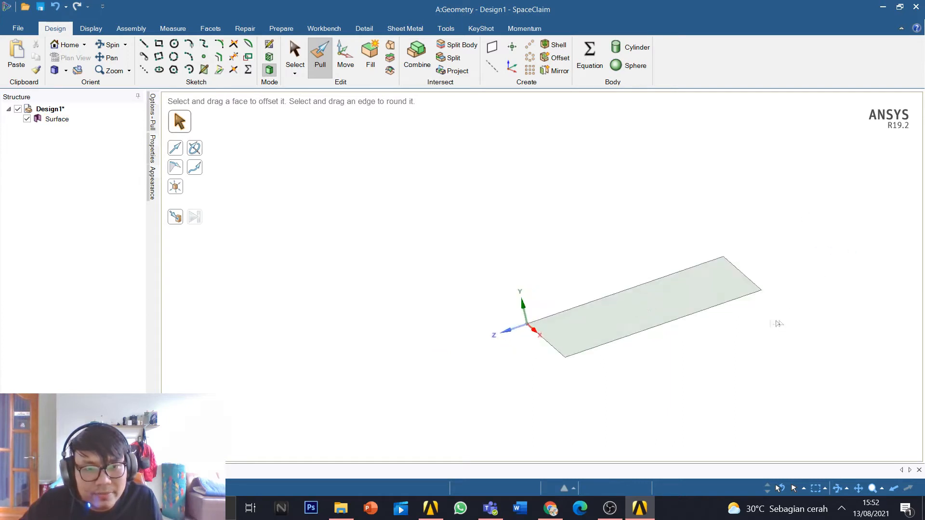
pyautogui.keyDown('ctrl'); pyautogui.moveTo(631, 325); pyautogui.dragTo(462, 327, button='middle'); pyautogui.keyUp('ctrl')
pyautogui.scroll(3, 469, 329)
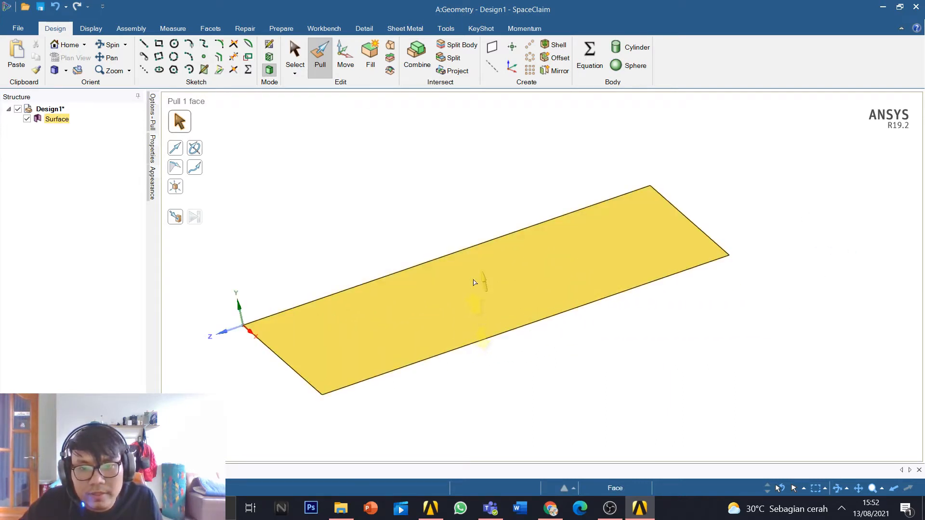
pyautogui.press('space')
pyautogui.press('Return')
pyautogui.hotkey('ctrl', 'z')
# Step: Pull the rectangular surface upward by 1 mm to form a solid plate
pyautogui.press('space')
pyautogui.write('1 mm')
pyautogui.press('Return')
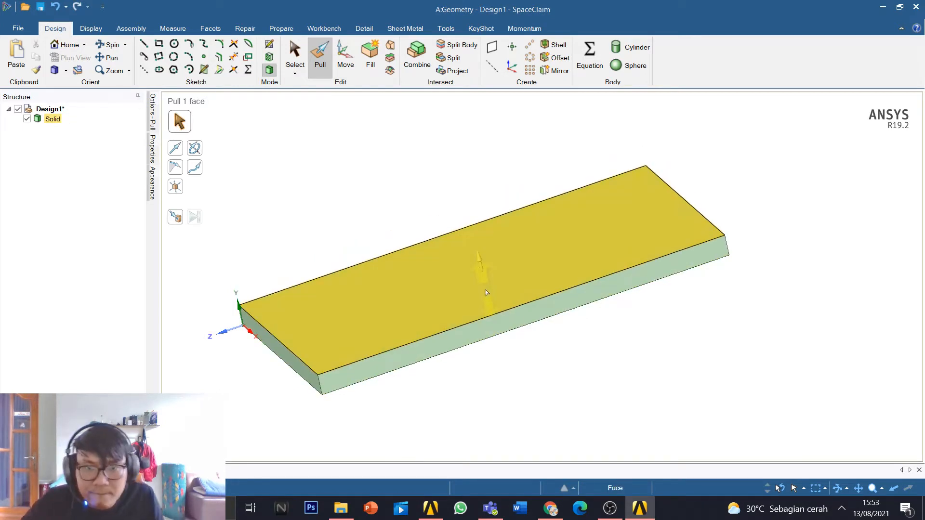
pyautogui.press('s')
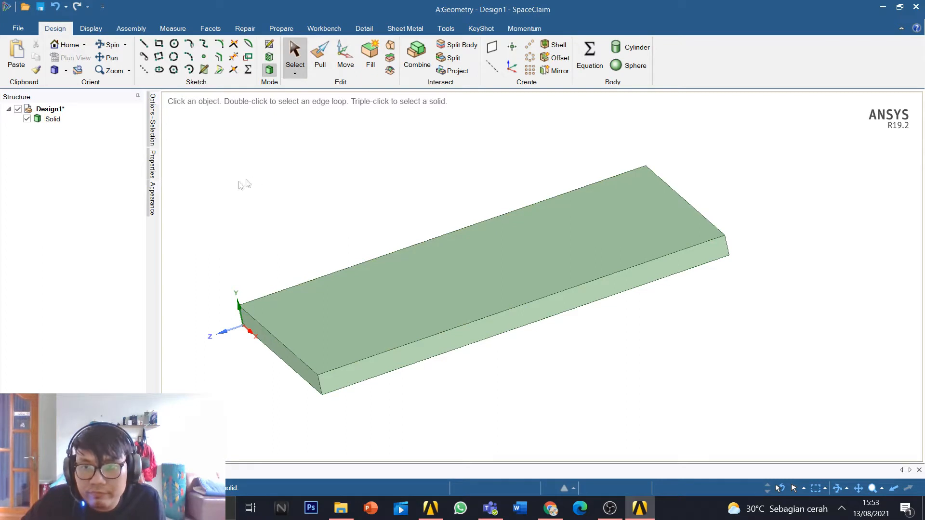
# Step: Copy the plate's bottom face and paste it in place as a separate surface
pyautogui.moveTo(302, 205); pyautogui.dragTo(320, 154, button='middle')
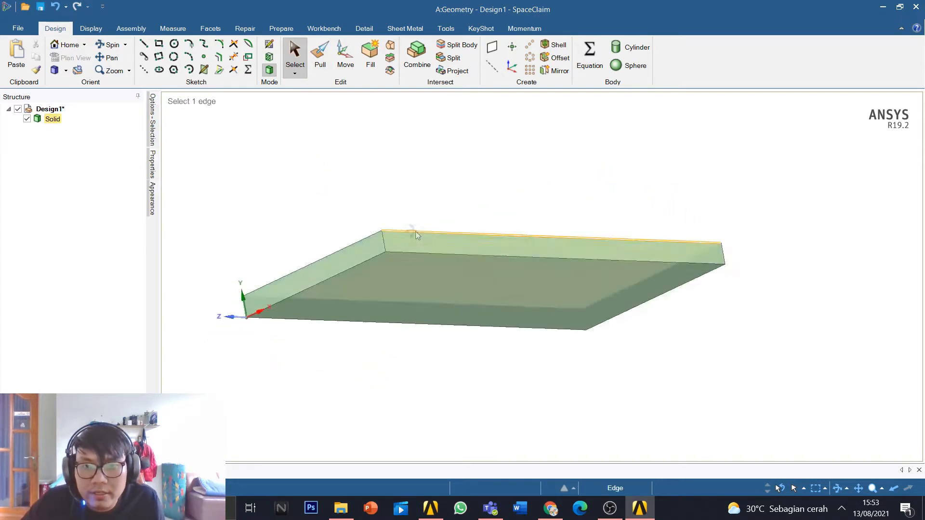
pyautogui.click(404, 288)
pyautogui.click(403, 287)
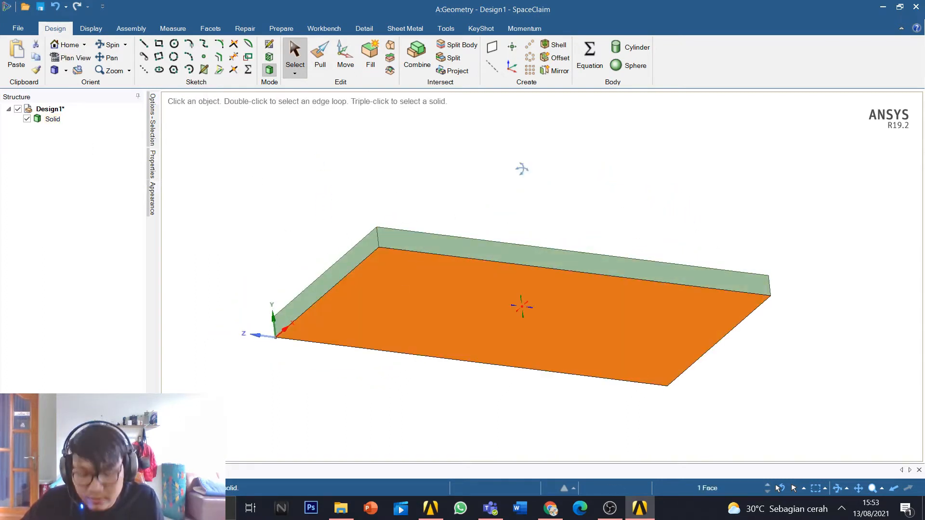
pyautogui.hotkey('ctrl', 'c')
pyautogui.moveTo(458, 190); pyautogui.dragTo(458, 254, button='middle')
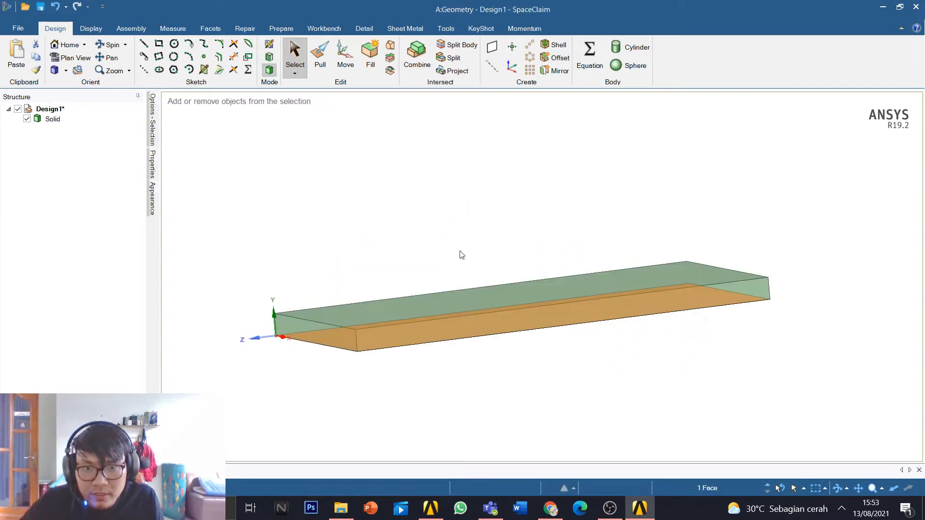
pyautogui.hotkey('ctrl', 'v')
# Step: Copy the plate's top face and paste it in place as a second separate surface
pyautogui.moveTo(525, 343)
pyautogui.mouseDown(button='middle')
pyautogui.moveTo(568, 320)
pyautogui.moveTo(514, 364)
pyautogui.moveTo(578, 374)
pyautogui.mouseUp(button='middle')
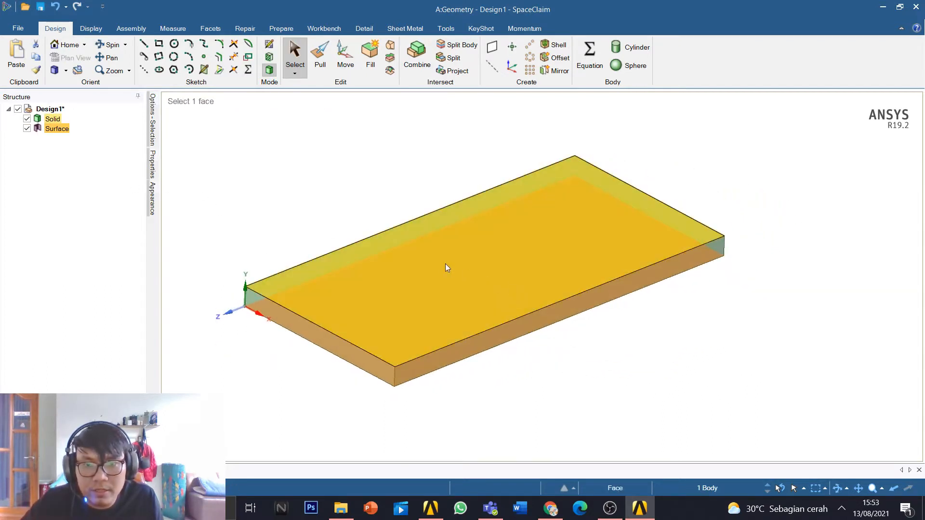
pyautogui.click(446, 264)
pyautogui.hotkey('ctrl', 'c')
pyautogui.hotkey('ctrl', 'v')
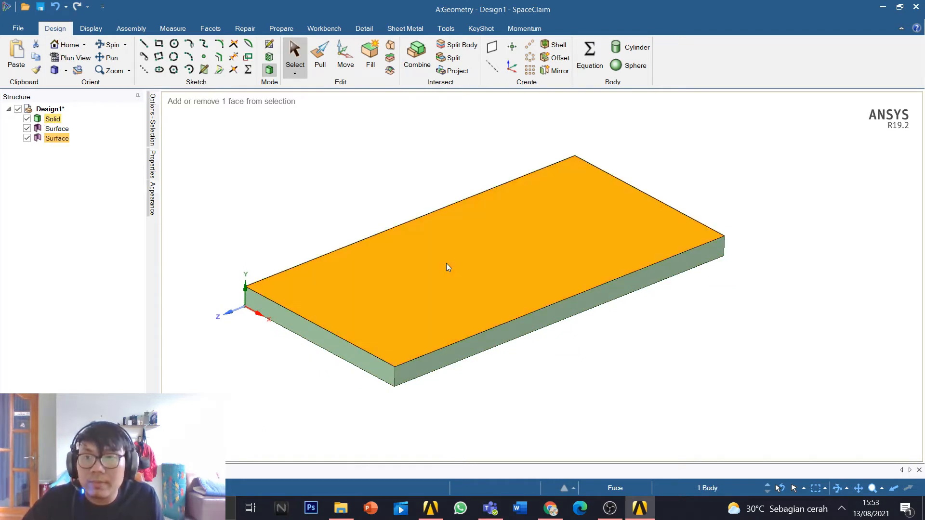
# Step: Highlight each of the two pasted surface bodies to check its position on the plate
pyautogui.moveTo(525, 298); pyautogui.dragTo(564, 270, button='middle')
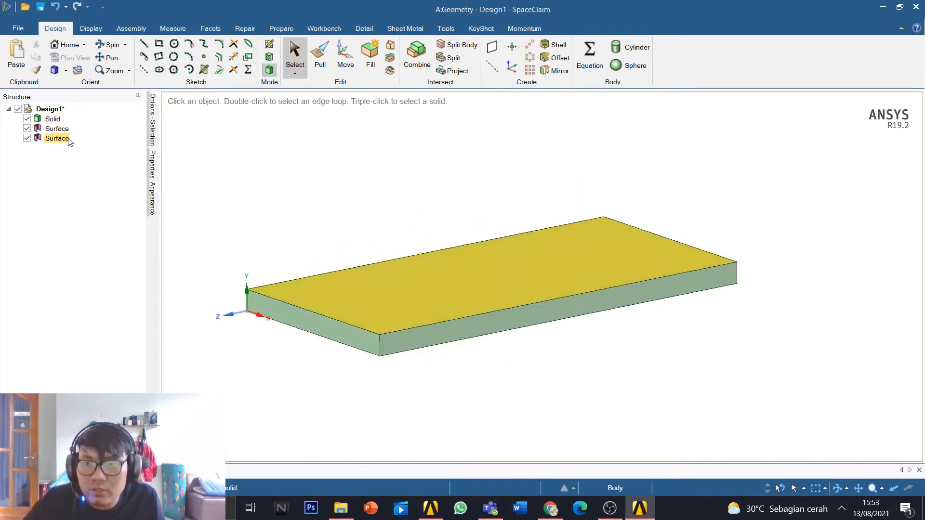
pyautogui.click(53, 139)
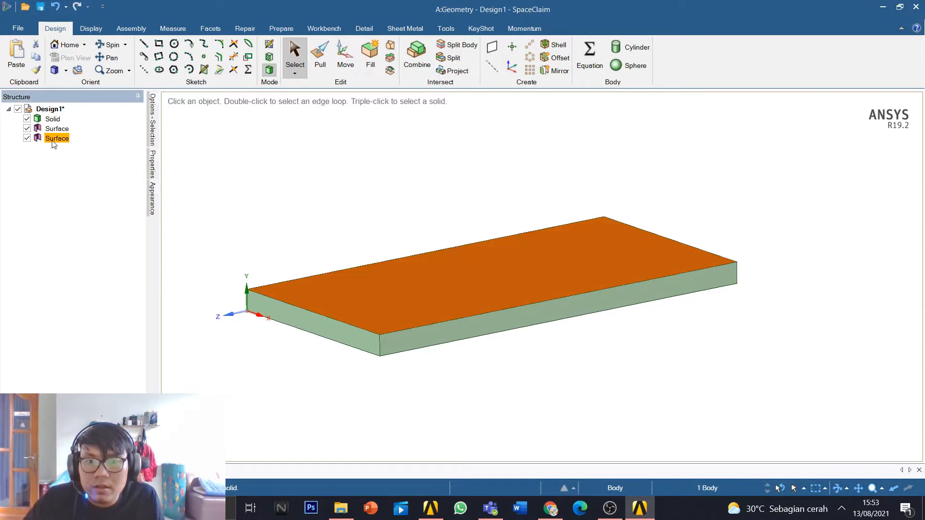
pyautogui.click(57, 129)
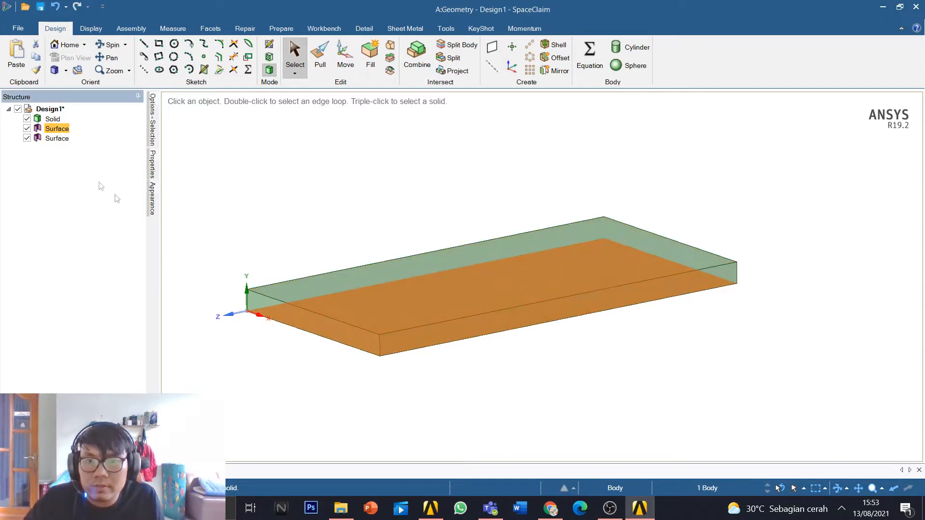
pyautogui.click(310, 193)
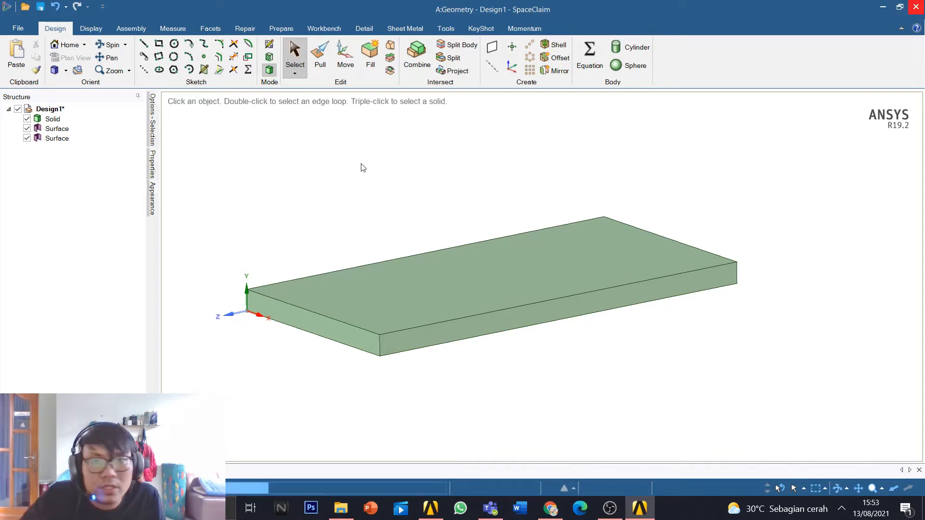
# Step: Close SpaceClaim, return to Workbench, and duplicate the Geometry system, including a copy of the copy, to get two extra systems
pyautogui.click(916, 7)
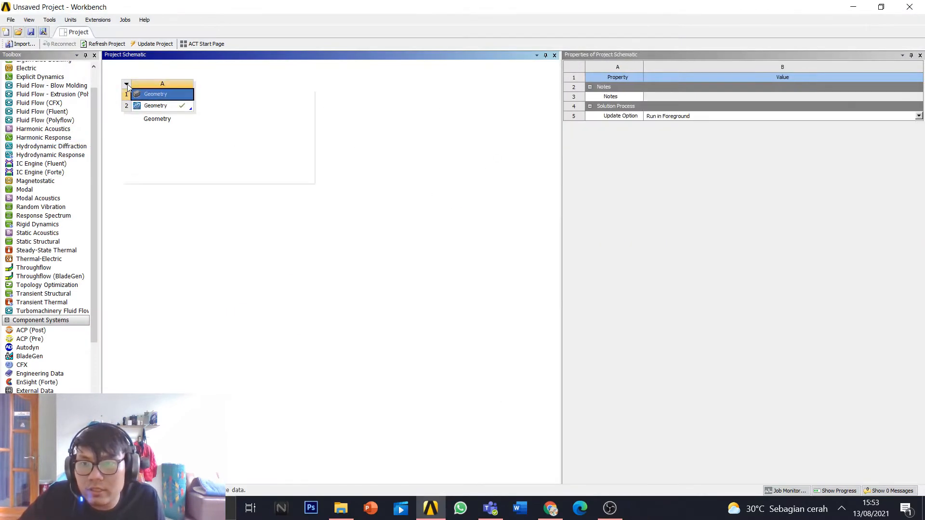
pyautogui.click(126, 83)
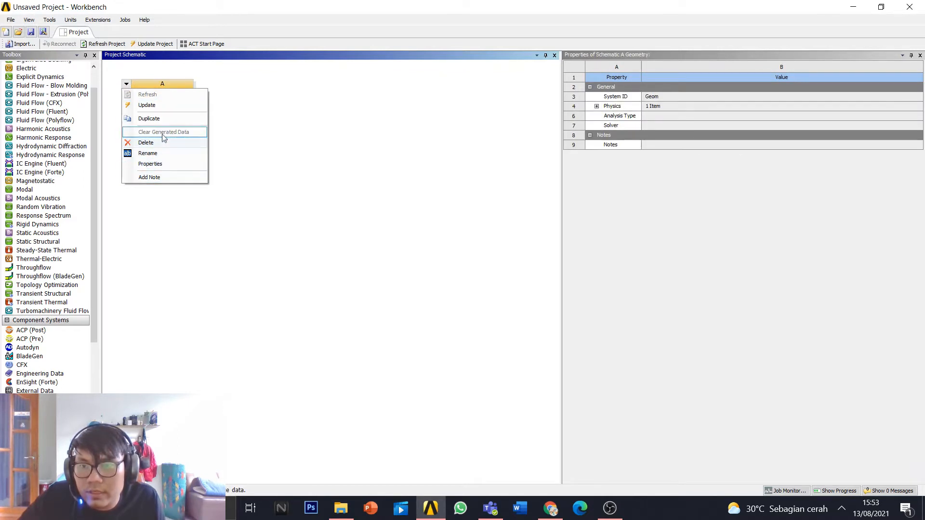
pyautogui.click(154, 118)
pyautogui.click(126, 157)
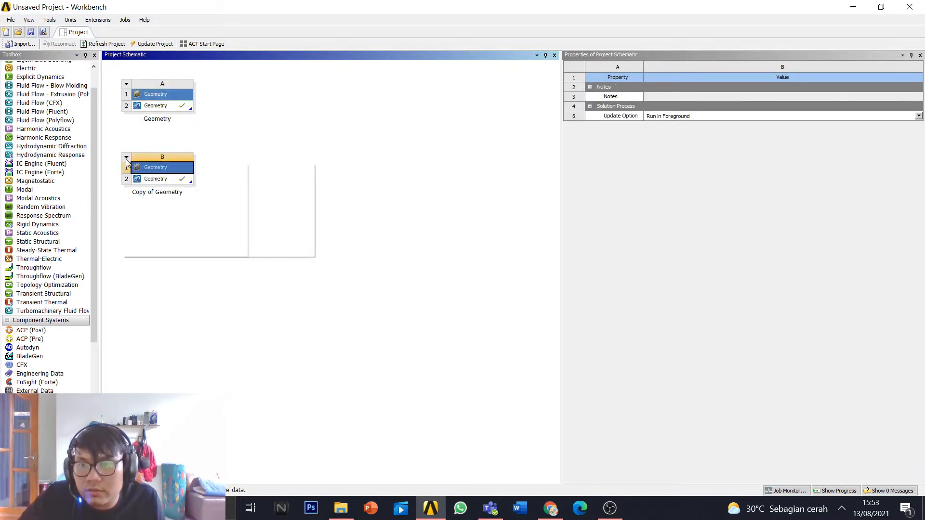
pyautogui.click(180, 190)
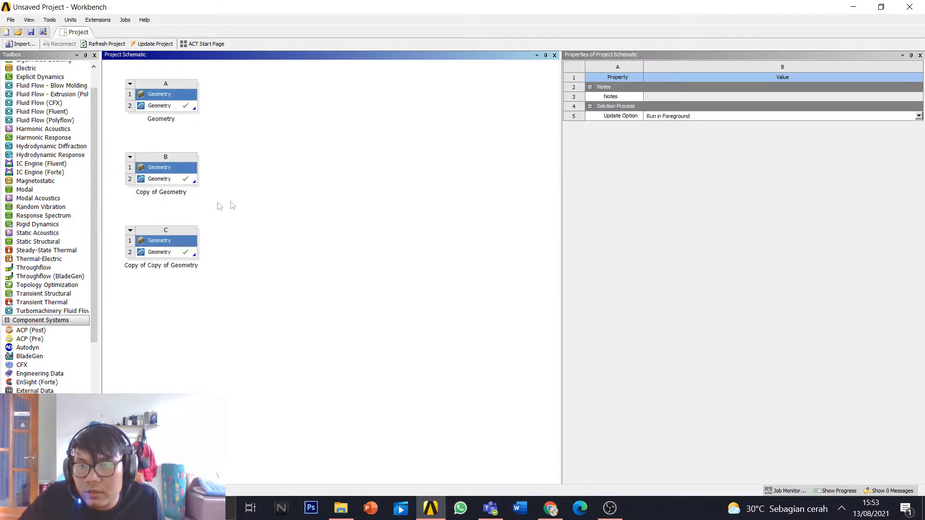
# Step: Rename the first duplicated Geometry system as Composite and the second as isotropic
pyautogui.doubleClick(167, 192)
pyautogui.write('Composite')
pyautogui.press('Return')
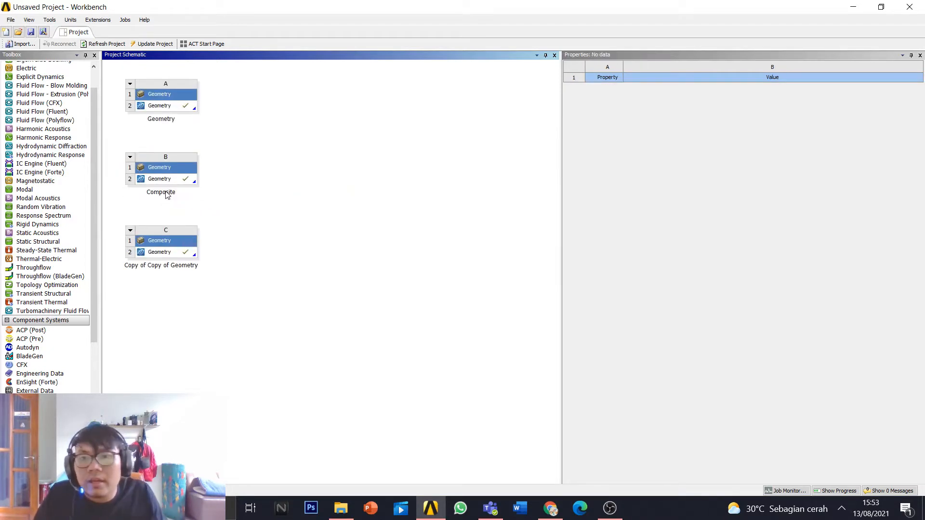
pyautogui.doubleClick(198, 266)
pyautogui.write('isotropic')
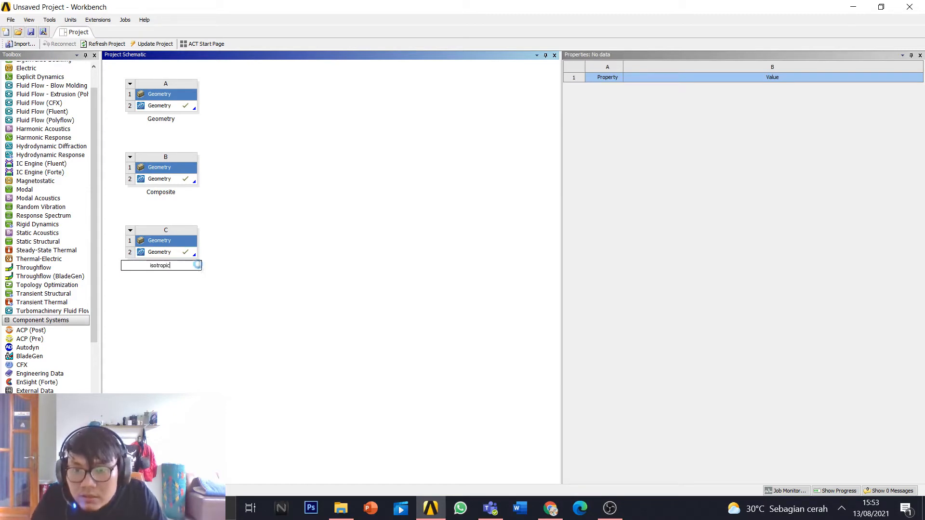
pyautogui.press('Return')
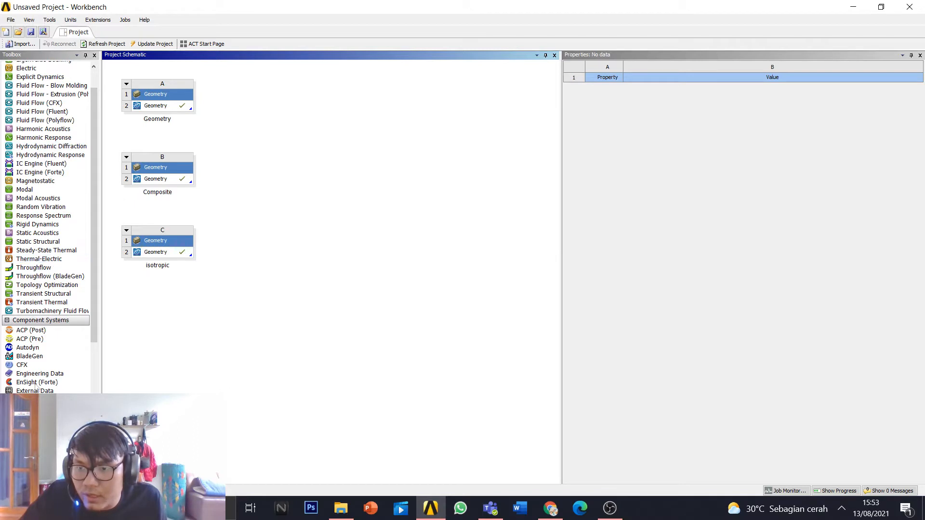
# Step: Add a standalone ACP (Pre) system beside Composite and open the Composite geometry in SpaceClaim
pyautogui.moveTo(38, 339); pyautogui.dragTo(288, 164)
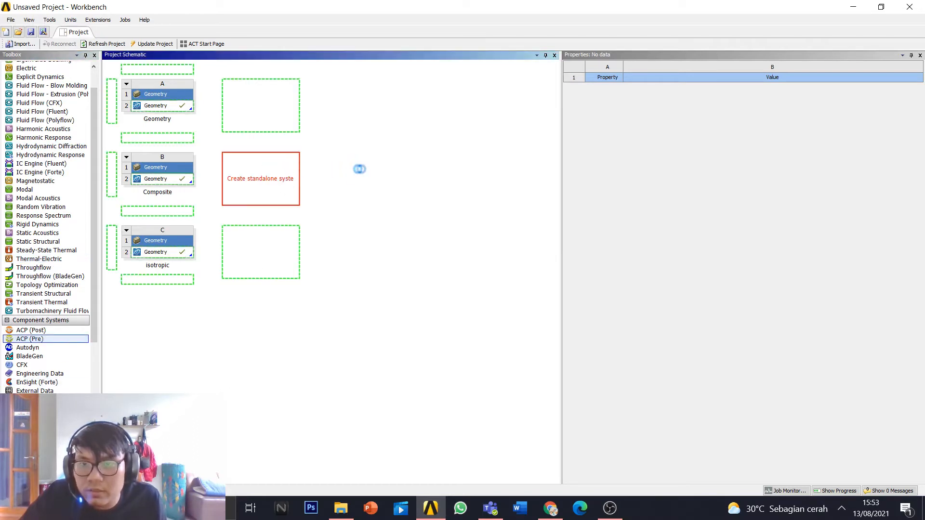
pyautogui.click(153, 183)
pyautogui.rightClick(182, 184)
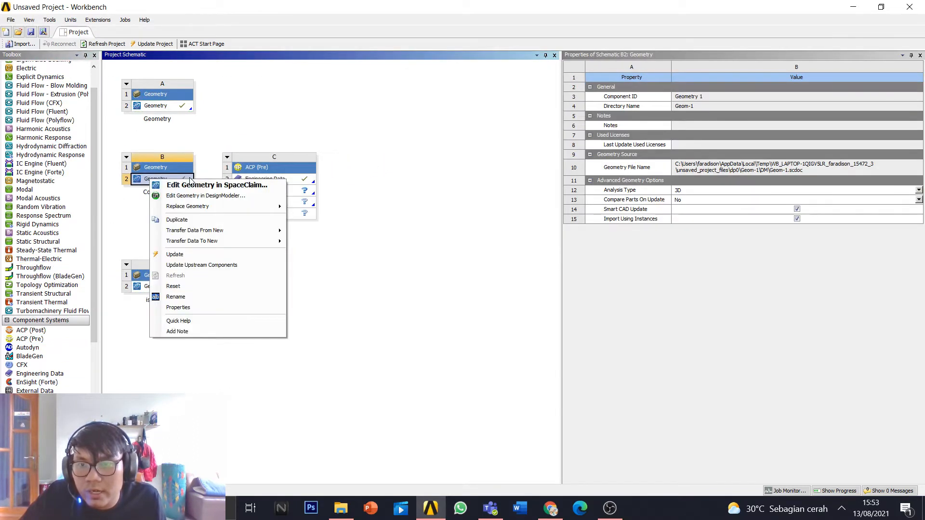
pyautogui.click(183, 185)
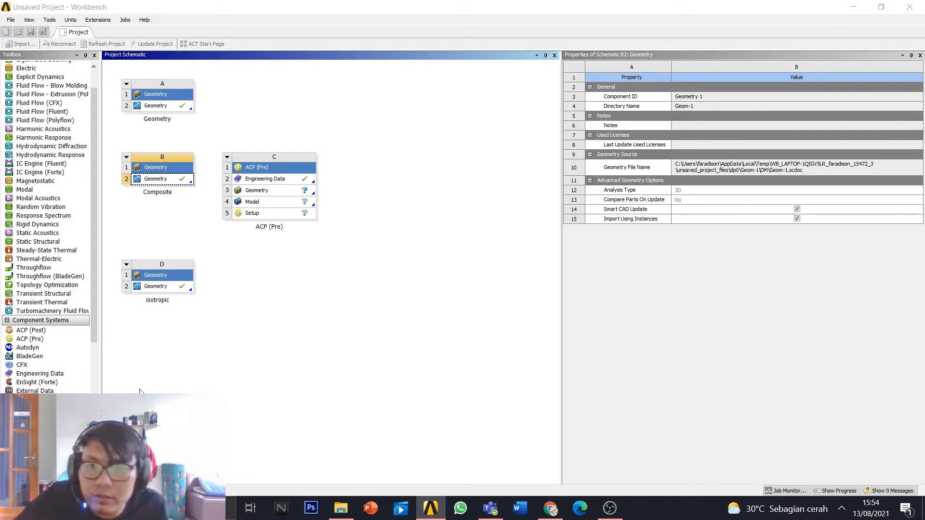
pyautogui.doubleClick(179, 187)
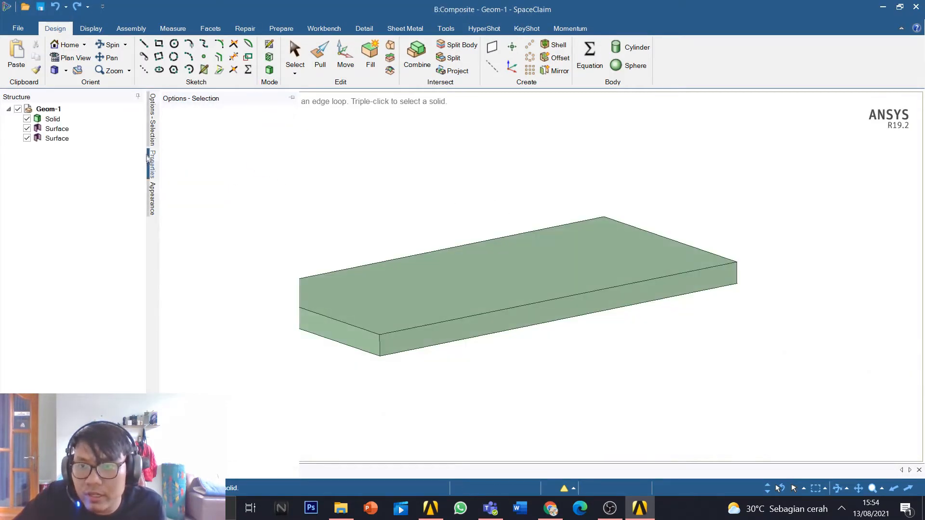
# Step: Delete the solid body and the upper surface body from the Composite geometry, keeping only the bottom surface
pyautogui.click(49, 119)
pyautogui.click(49, 119)
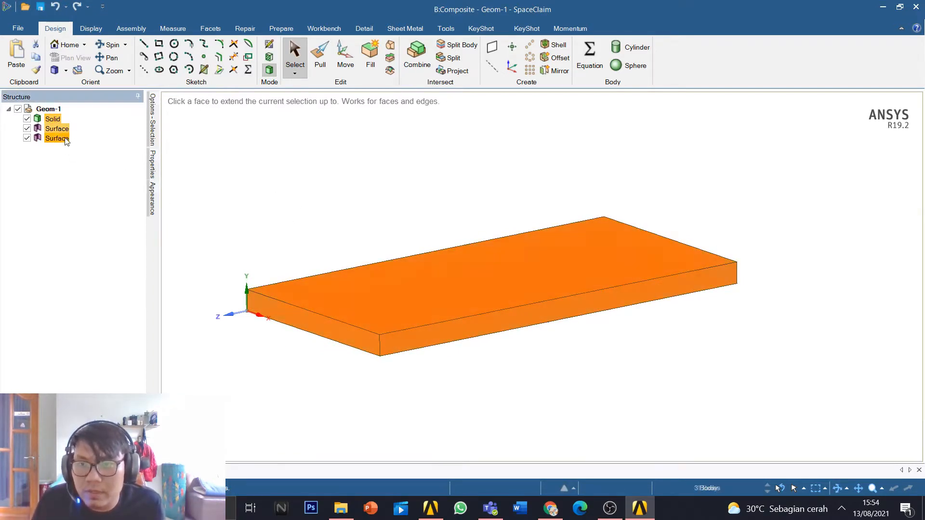
pyautogui.keyDown('shift'); pyautogui.click(64, 139); pyautogui.keyUp('shift')
pyautogui.click(71, 164)
pyautogui.click(52, 119)
pyautogui.keyDown('ctrl'); pyautogui.click(57, 138); pyautogui.keyUp('ctrl')
pyautogui.press('Delete')
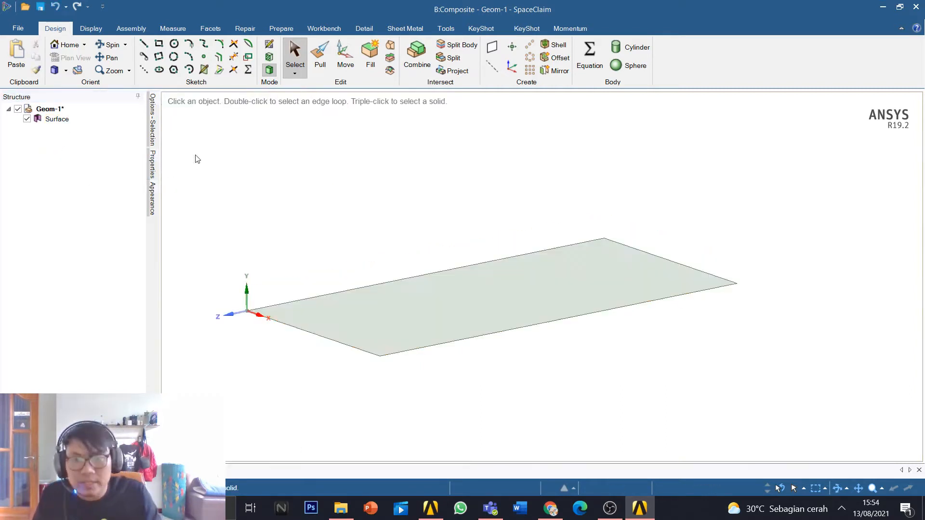
# Step: Highlight the remaining surface body to check its position, and clear the selection
pyautogui.click(48, 127)
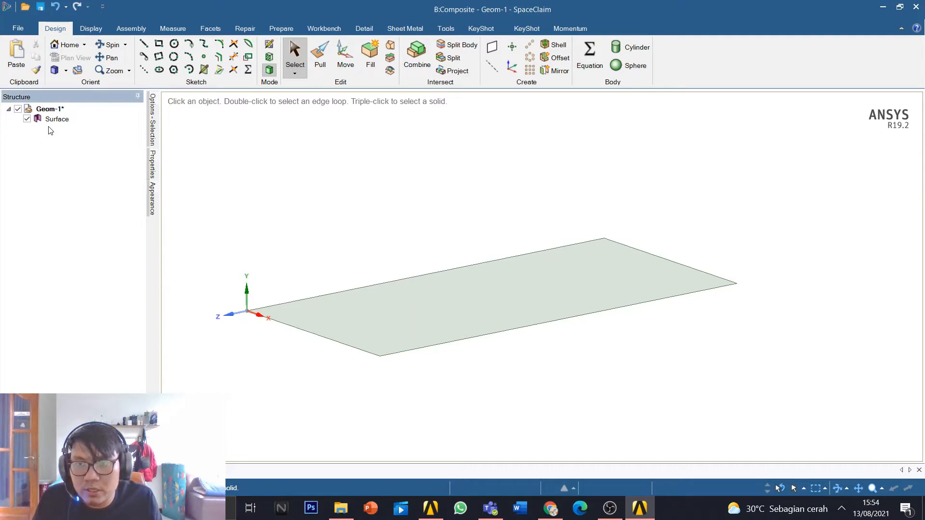
pyautogui.click(51, 120)
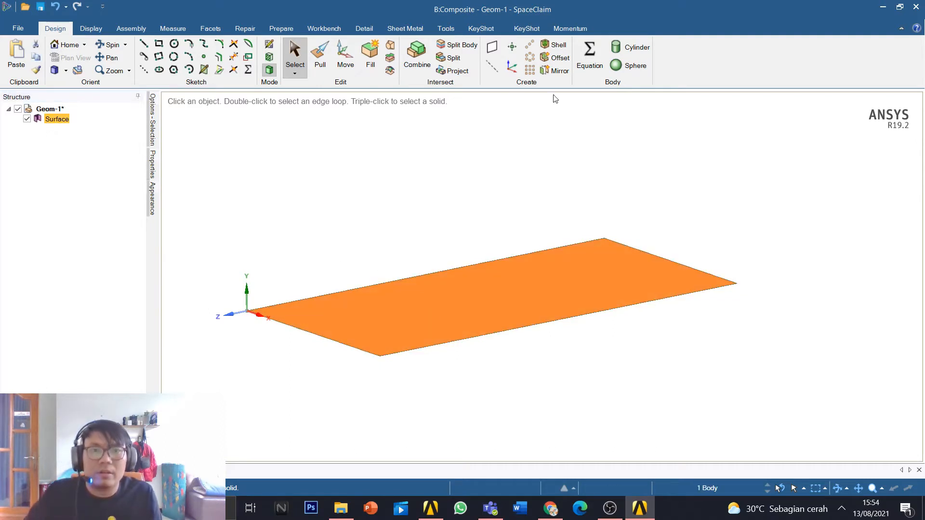
pyautogui.click(686, 197)
pyautogui.moveTo(686, 197); pyautogui.dragTo(770, 104, button='middle')
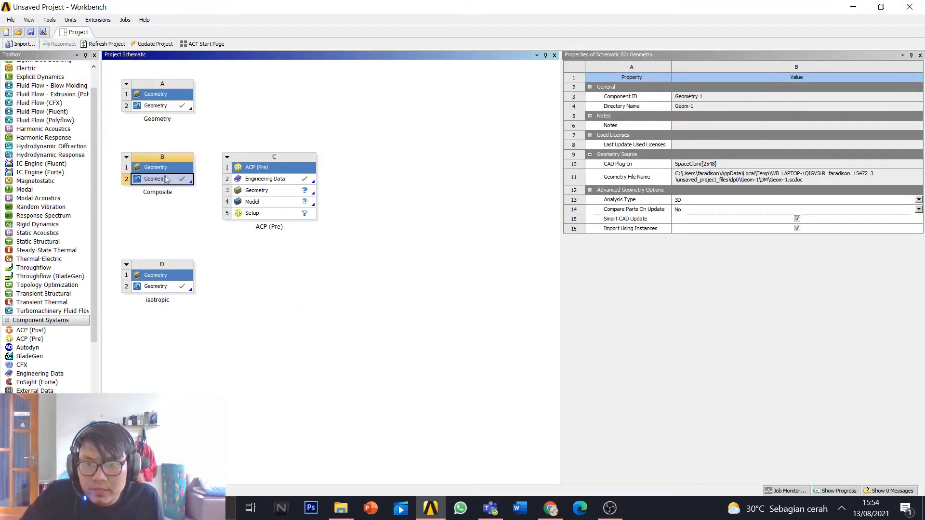
# Step: Back in Workbench, link the Composite geometry to the ACP (Pre) system's Geometry cell and open that system's Engineering Data
pyautogui.moveTo(166, 179); pyautogui.dragTo(281, 191)
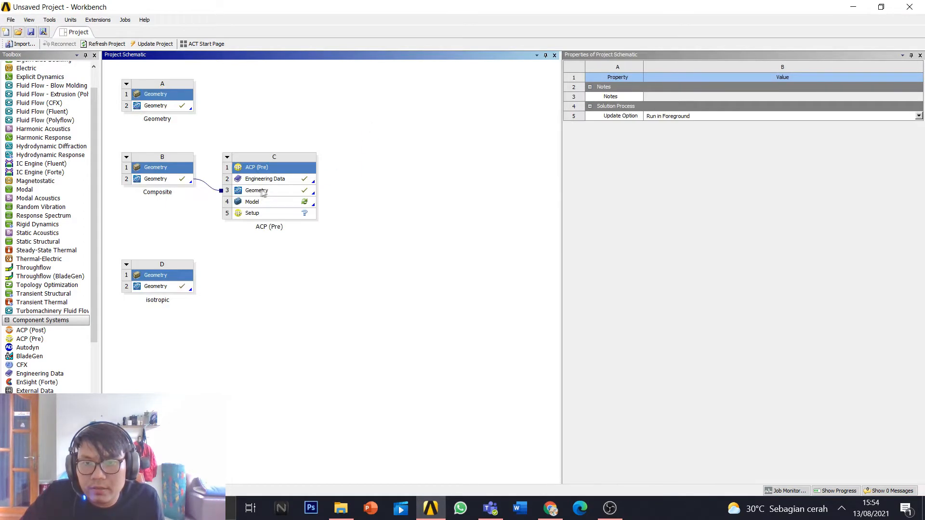
pyautogui.rightClick(308, 181)
pyautogui.click(289, 185)
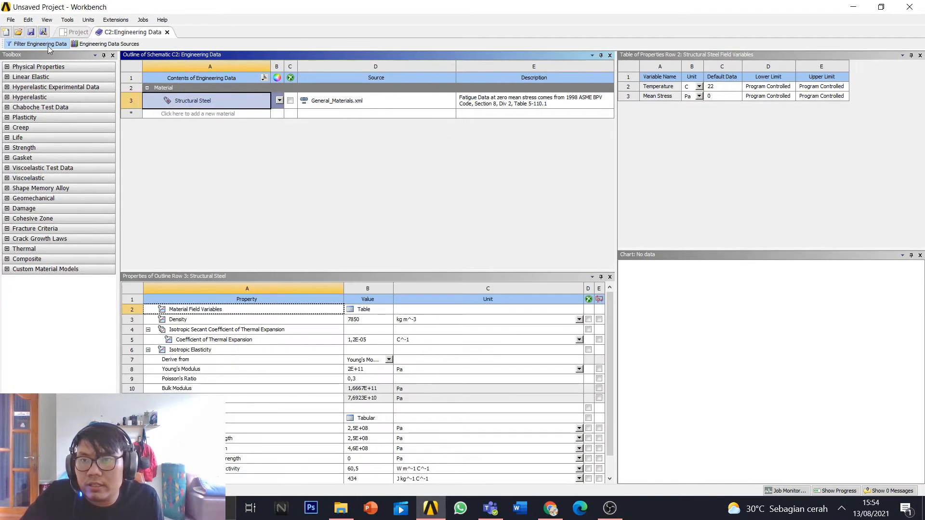
# Step: Add Epoxy Carbon UD (230 GPa) Wet from the Composite Materials source to the engineering data and return to the project schematic
pyautogui.click(107, 44)
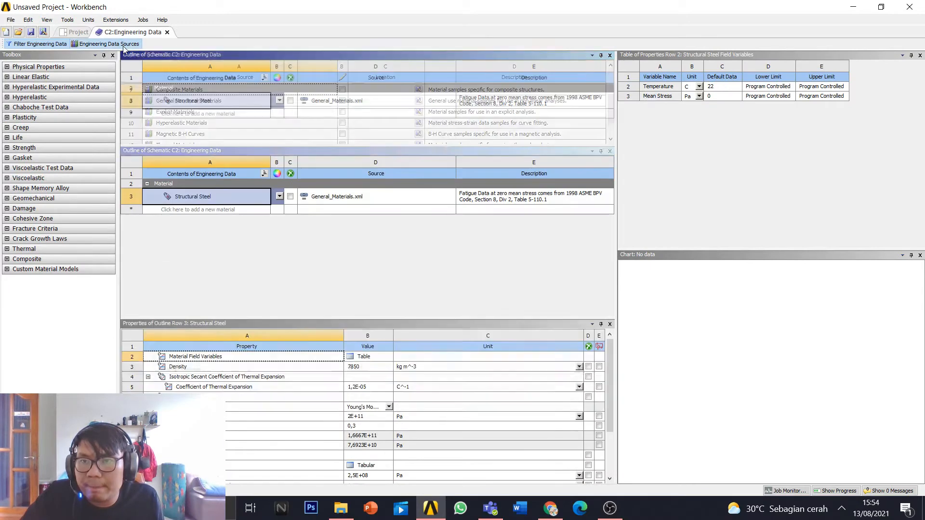
pyautogui.scroll(-2, 183, 112)
pyautogui.scroll(2, 184, 120)
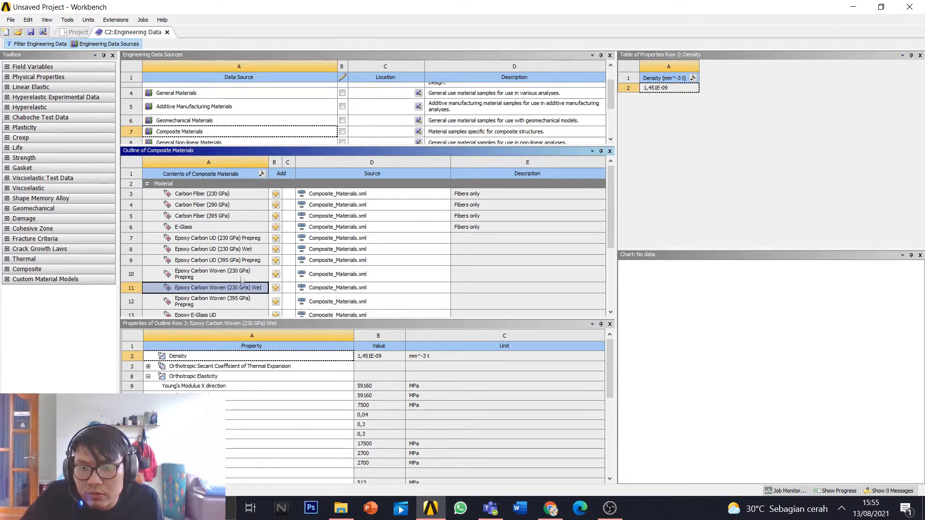
pyautogui.click(248, 250)
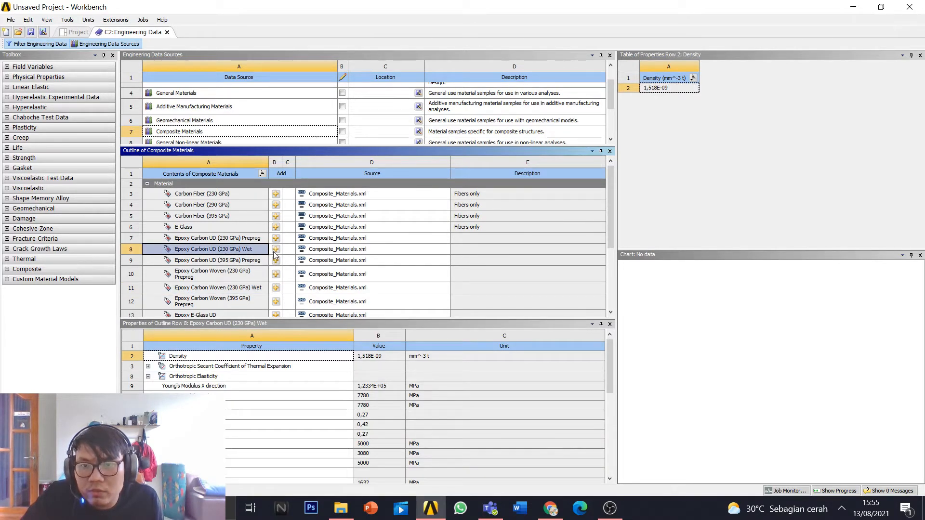
pyautogui.click(275, 249)
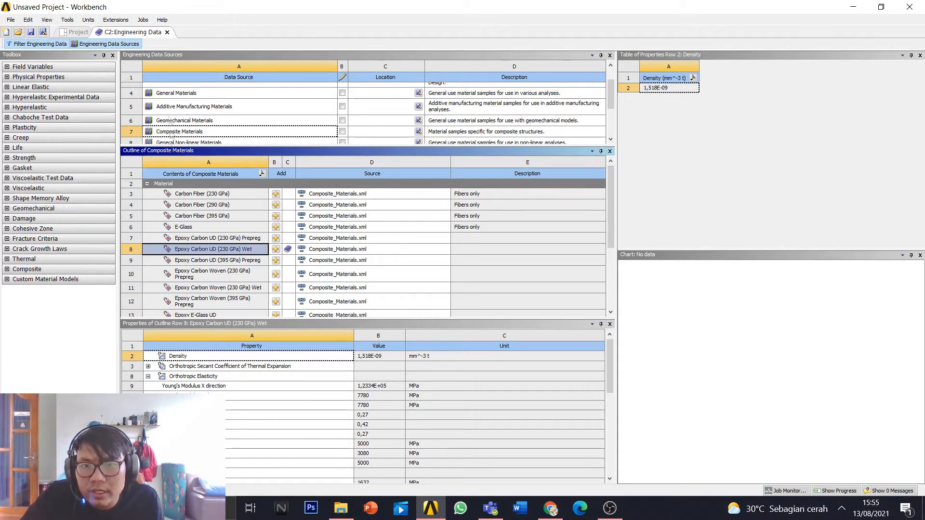
pyautogui.click(75, 32)
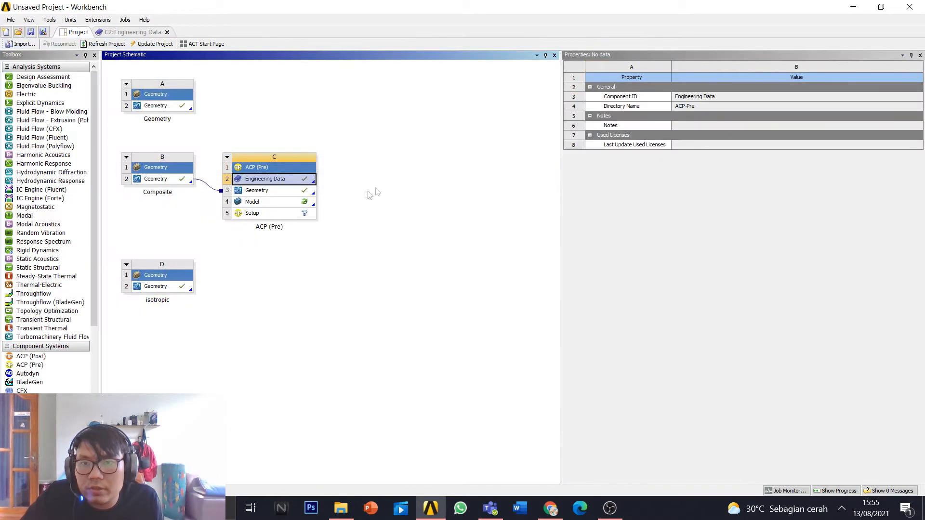
# Step: Open the ACP (Pre) model in Mechanical and set the surface body's thickness to 1 mm
pyautogui.click(366, 195)
pyautogui.click(265, 207)
pyautogui.rightClick(265, 206)
pyautogui.click(337, 208)
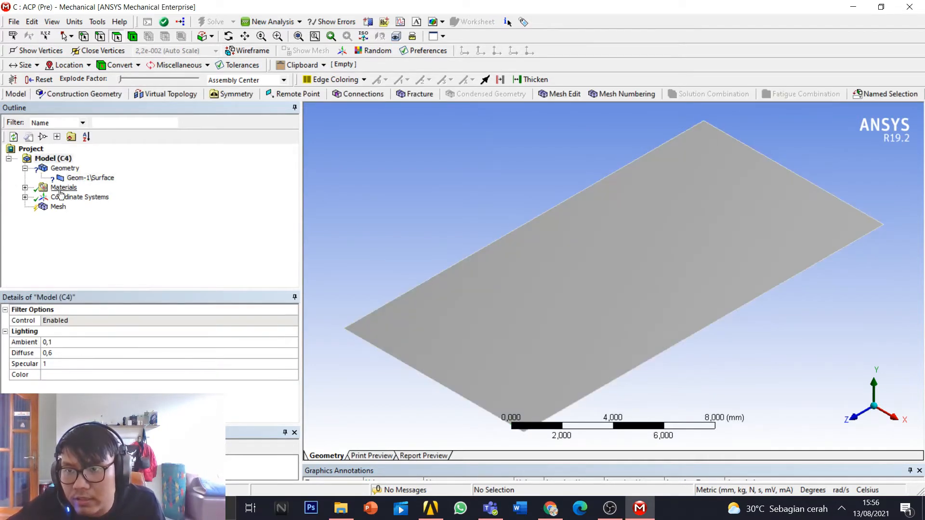
pyautogui.click(121, 375)
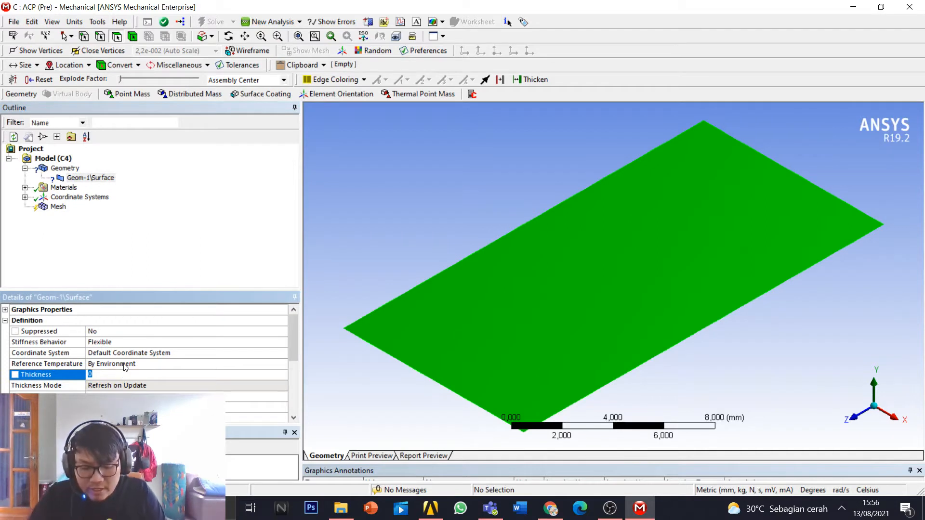
pyautogui.press('Return')
# Step: Review the surface body's material assignment, then update the mesh with the default element size and inspect it from the side
pyautogui.scroll(-3, 140, 380)
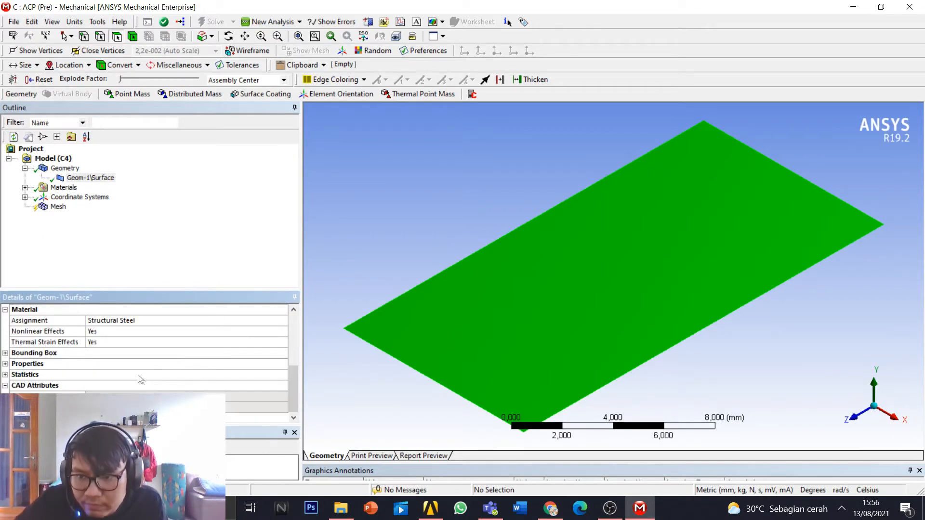
pyautogui.click(149, 321)
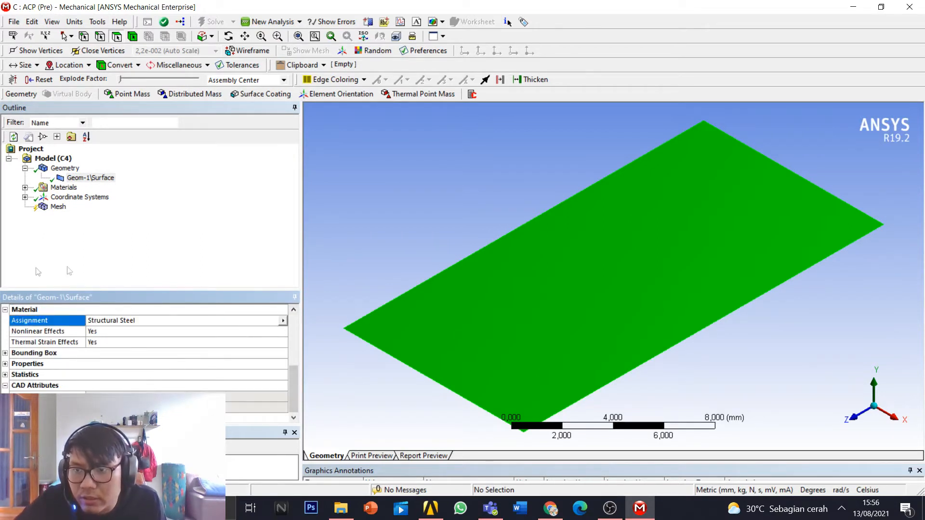
pyautogui.click(63, 187)
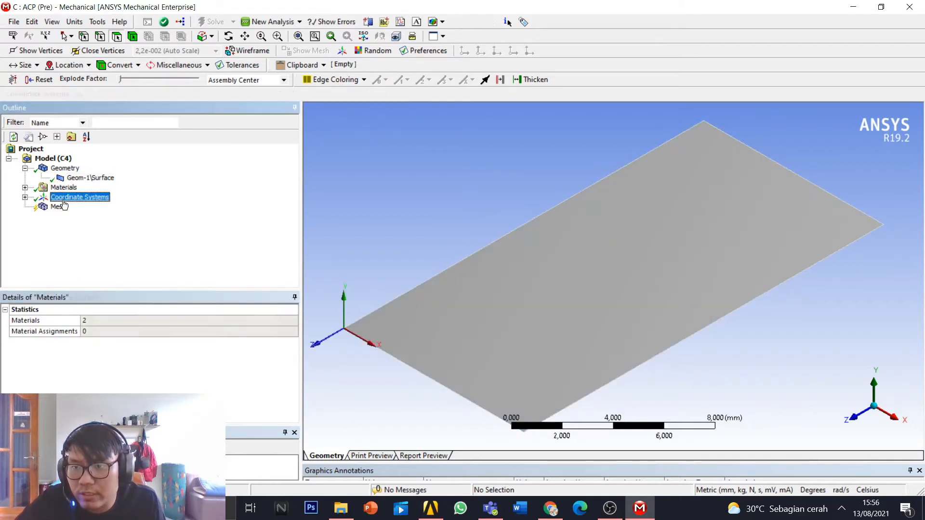
pyautogui.click(59, 207)
pyautogui.rightClick(54, 207)
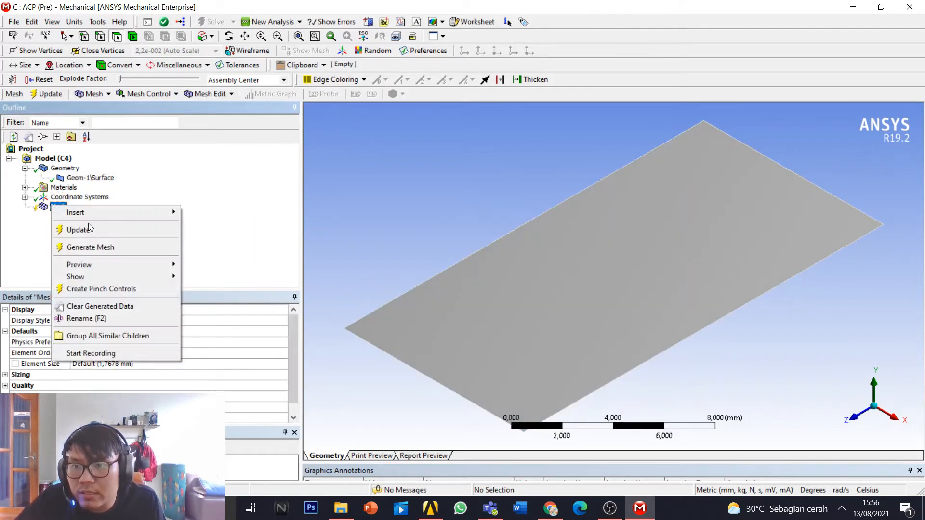
pyautogui.click(73, 229)
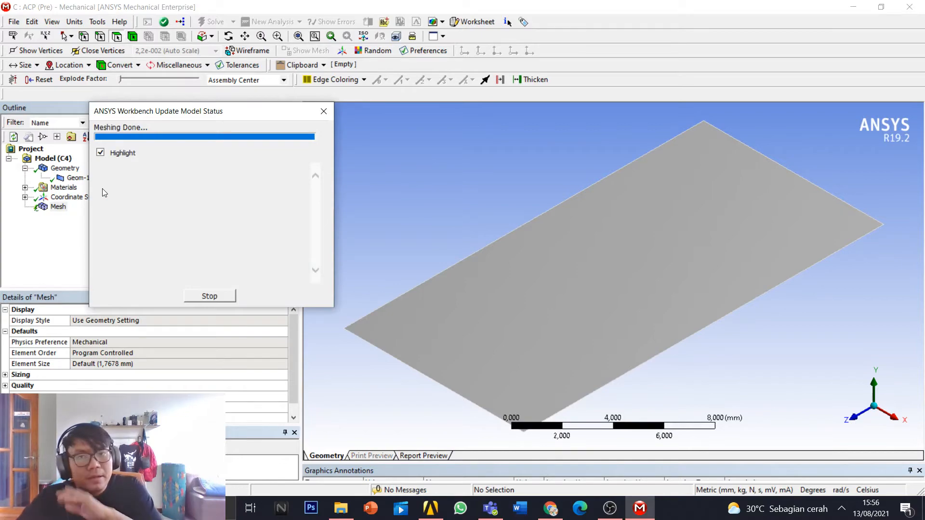
pyautogui.moveTo(404, 272); pyautogui.dragTo(483, 303, button='middle')
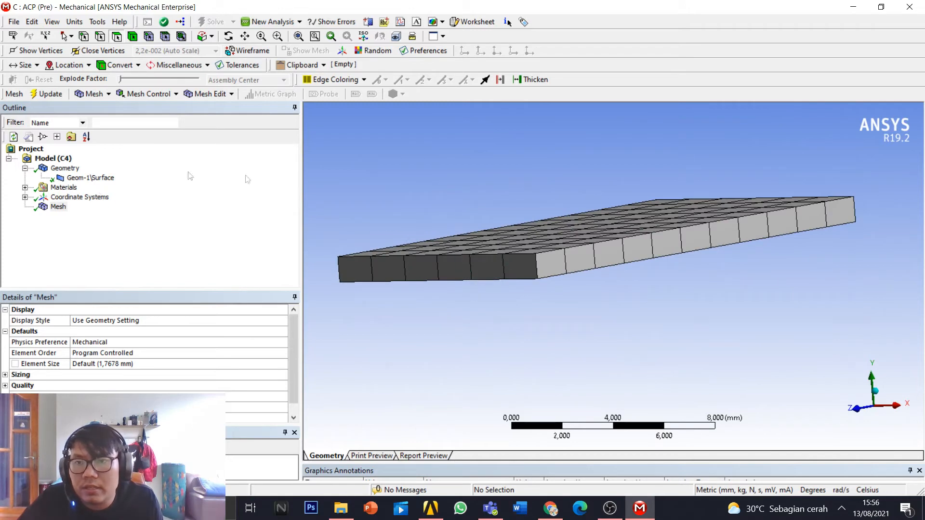
pyautogui.scroll(1, 521, 297)
pyautogui.scroll(-2, 520, 299)
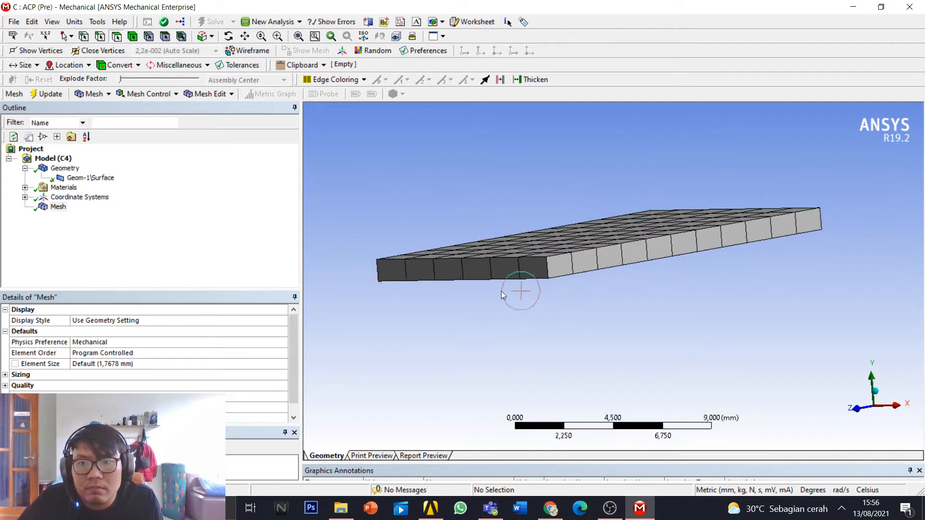
# Step: Change the surface body's offset so its thickness lies entirely above the surface, and check the mesh from several angles
pyautogui.click(67, 178)
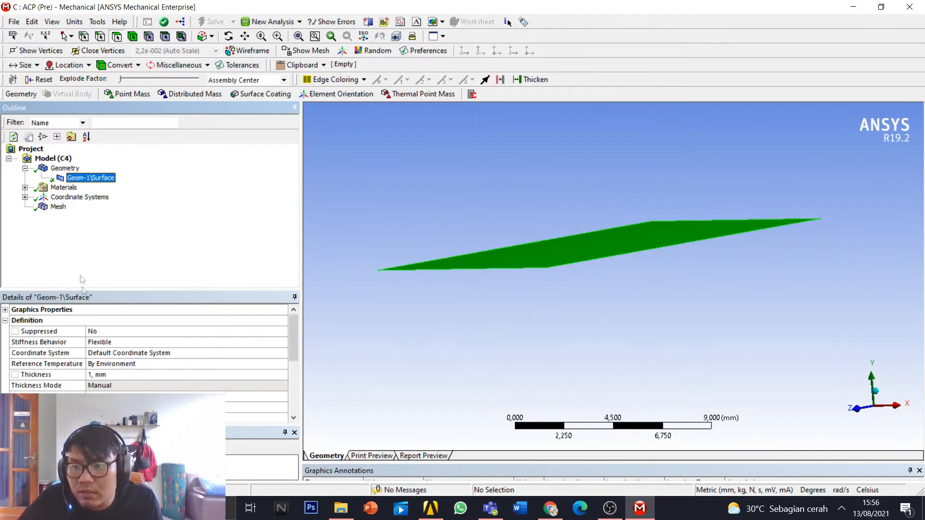
pyautogui.click(143, 391)
pyautogui.click(282, 396)
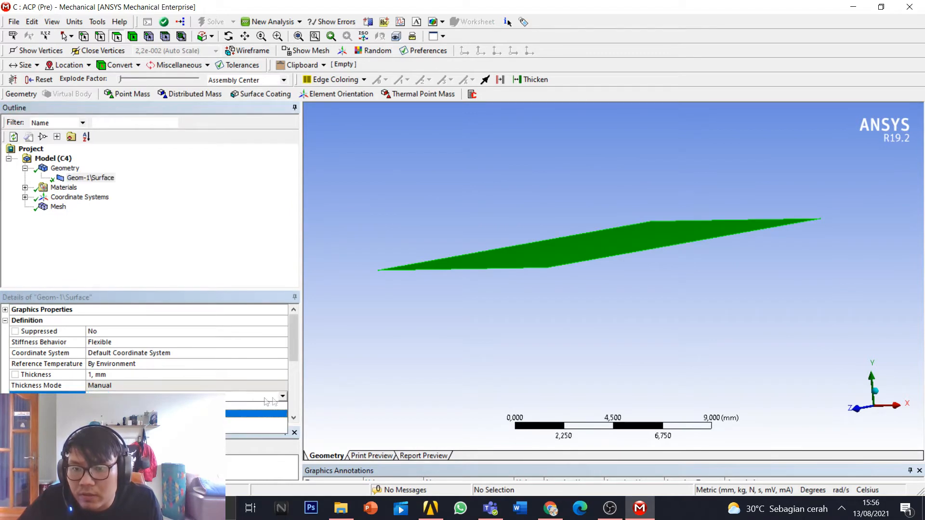
pyautogui.click(255, 406)
pyautogui.click(58, 207)
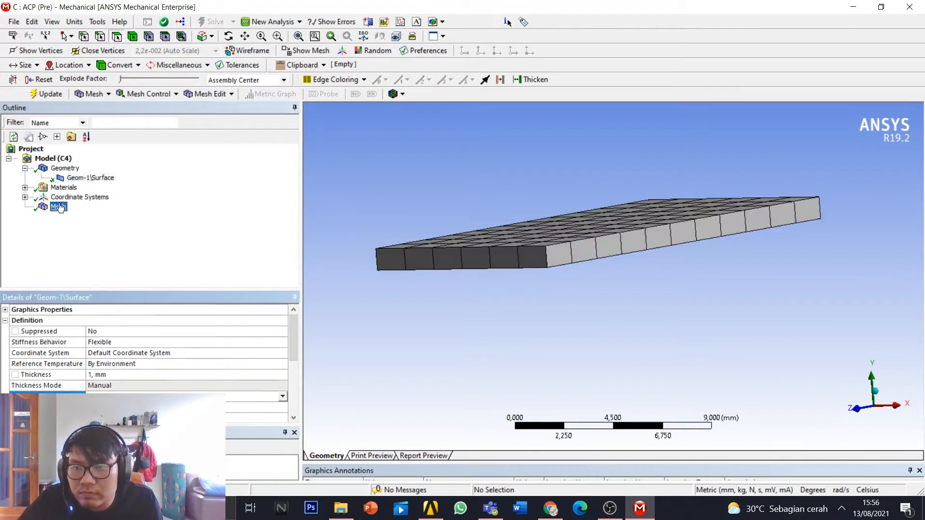
pyautogui.moveTo(554, 260)
pyautogui.mouseDown(button='middle')
pyautogui.moveTo(553, 207)
pyautogui.moveTo(402, 239)
pyautogui.moveTo(374, 235)
pyautogui.mouseUp(button='middle')
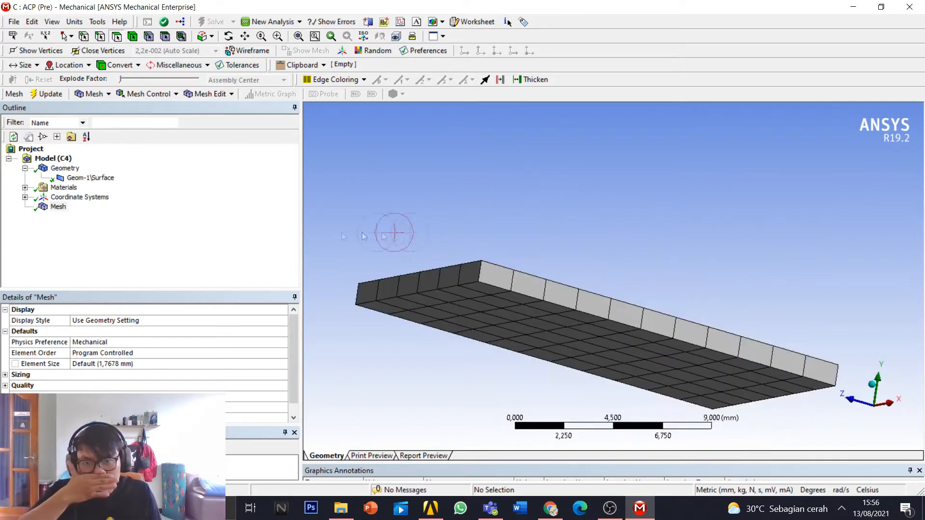
pyautogui.moveTo(443, 275); pyautogui.dragTo(575, 224, button='middle')
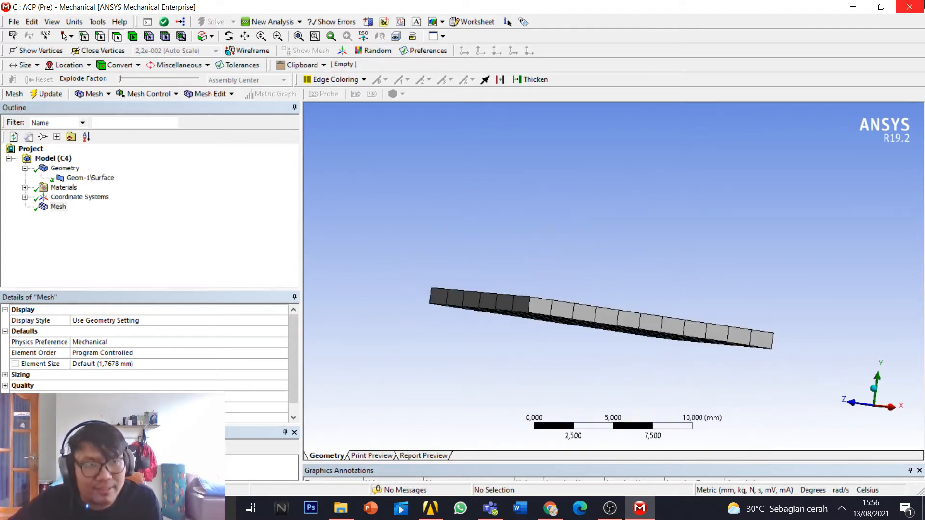
# Step: Close Mechanical and update the Model cell of the ACP (Pre) system in Workbench
pyautogui.click(909, 6)
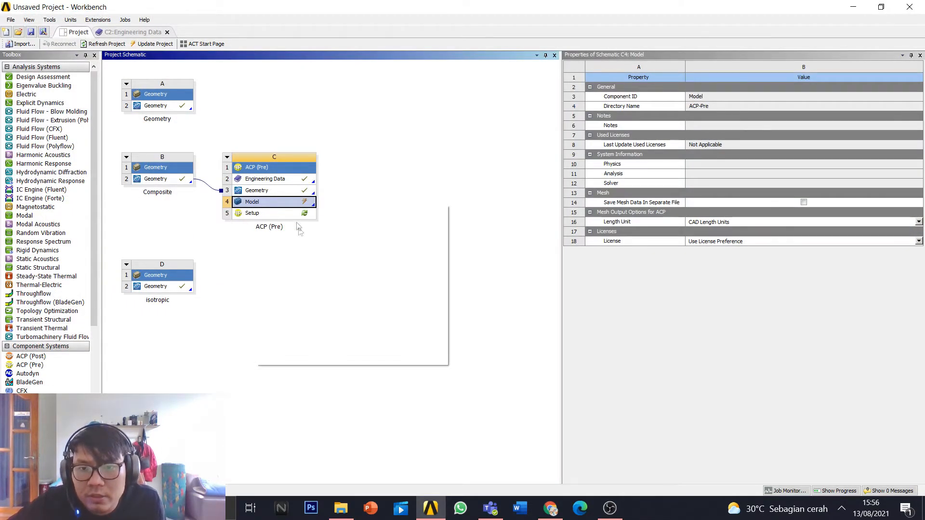
pyautogui.rightClick(255, 206)
pyautogui.click(278, 271)
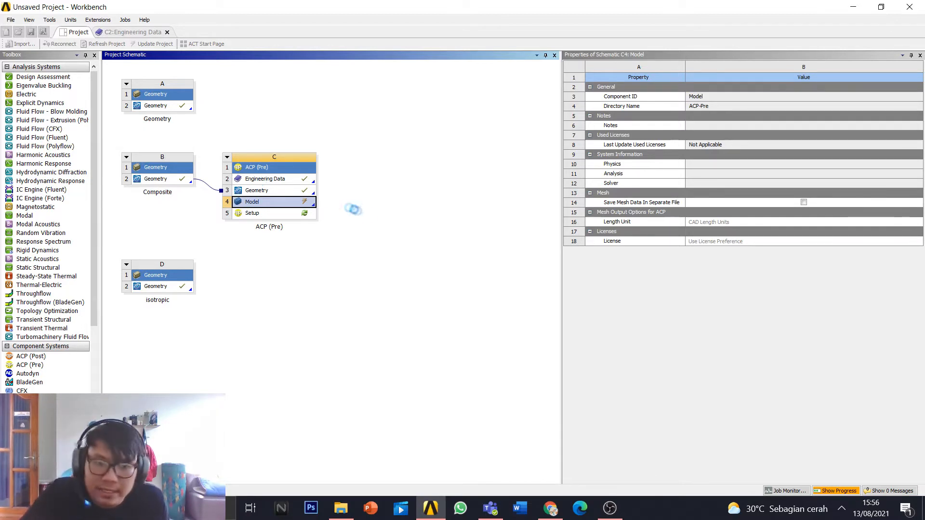
pyautogui.click(611, 507)
pyautogui.click(611, 505)
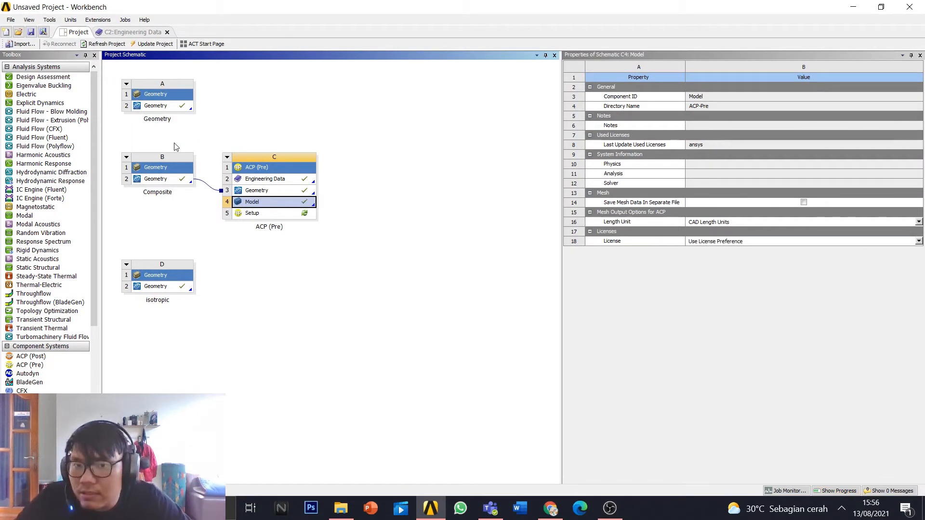
# Step: Open the Setup cell of the ACP (Pre) system in ANSYS Composite PrepPost
pyautogui.click(289, 213)
pyautogui.rightClick(302, 214)
pyautogui.click(333, 235)
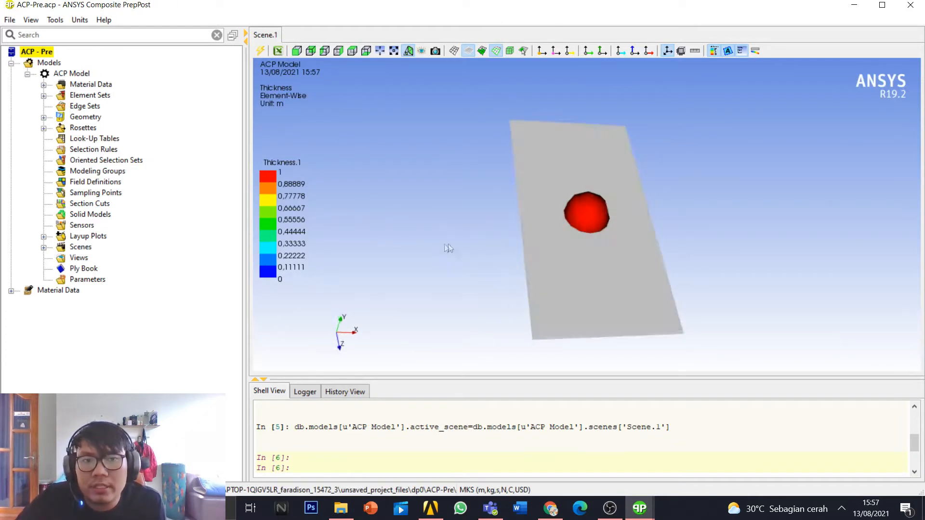
# Step: Create a fabric under Material Data using the material Epoxy Carbon UD (230 GPa) Wet
pyautogui.click(45, 84)
pyautogui.rightClick(88, 109)
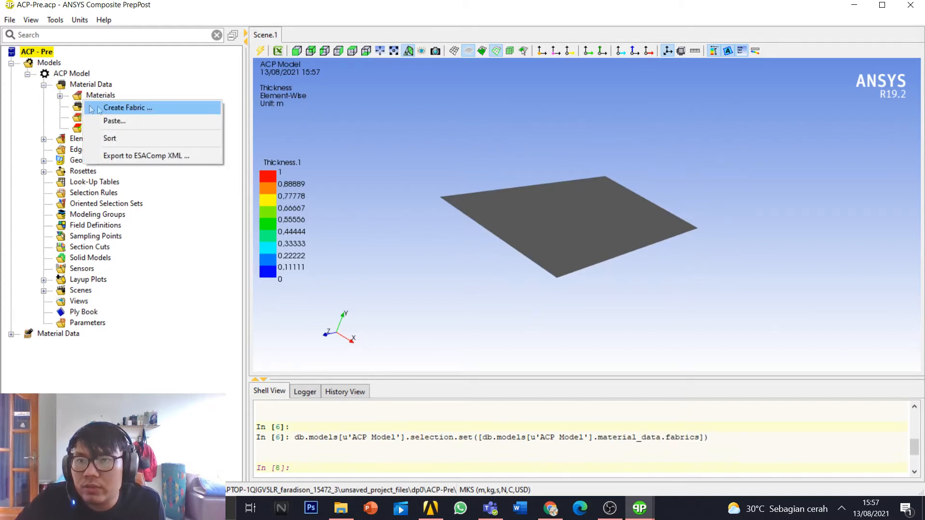
pyautogui.click(145, 104)
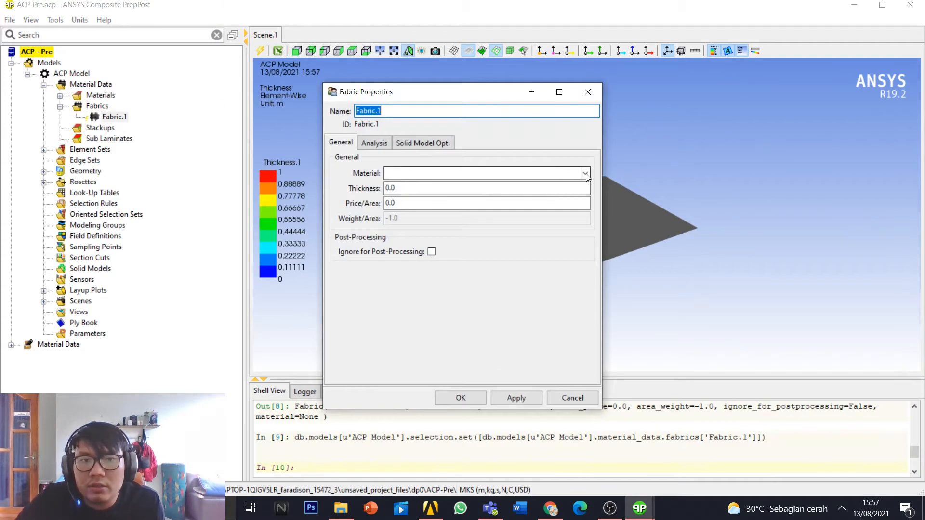
pyautogui.click(441, 177)
pyautogui.click(446, 187)
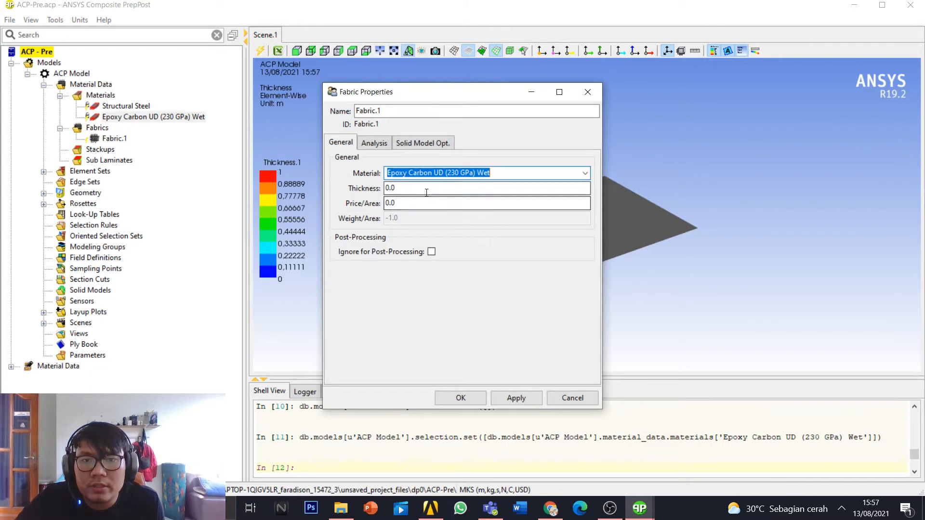
pyautogui.press('Tab')
pyautogui.click(462, 398)
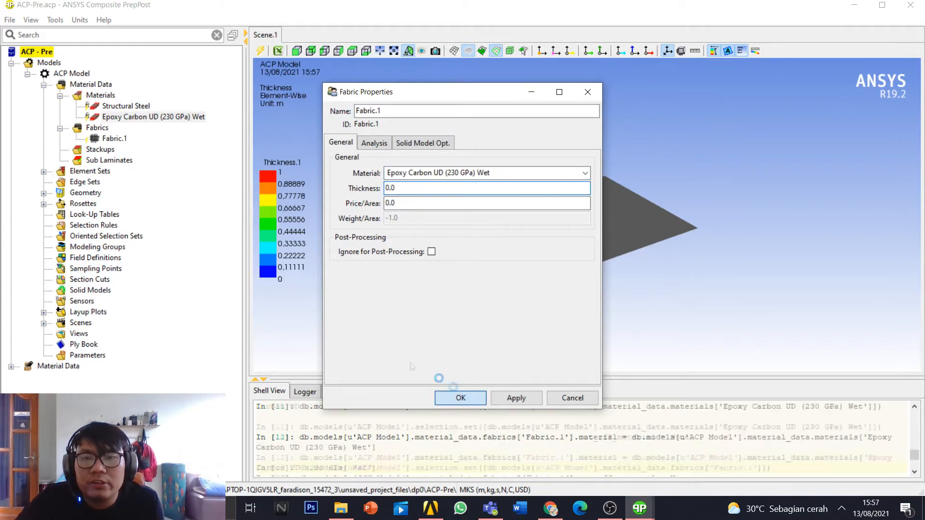
# Step: Switch the unit system to MPA (mm,t,s,N,C,USD)
pyautogui.click(80, 20)
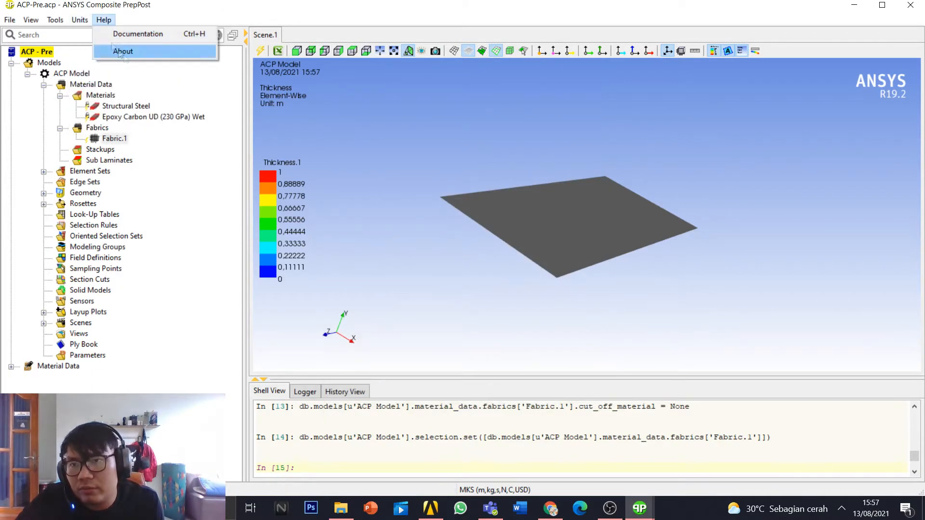
pyautogui.click(76, 23)
pyautogui.click(77, 20)
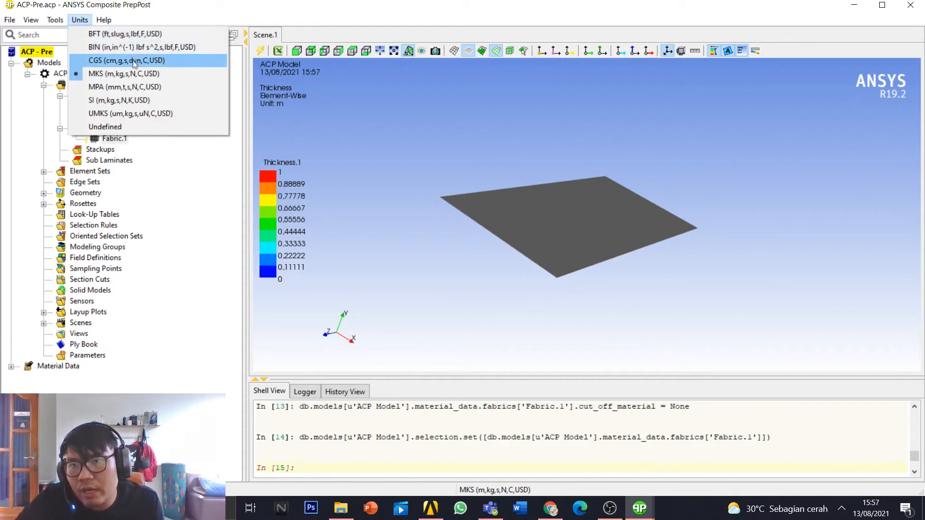
pyautogui.click(137, 87)
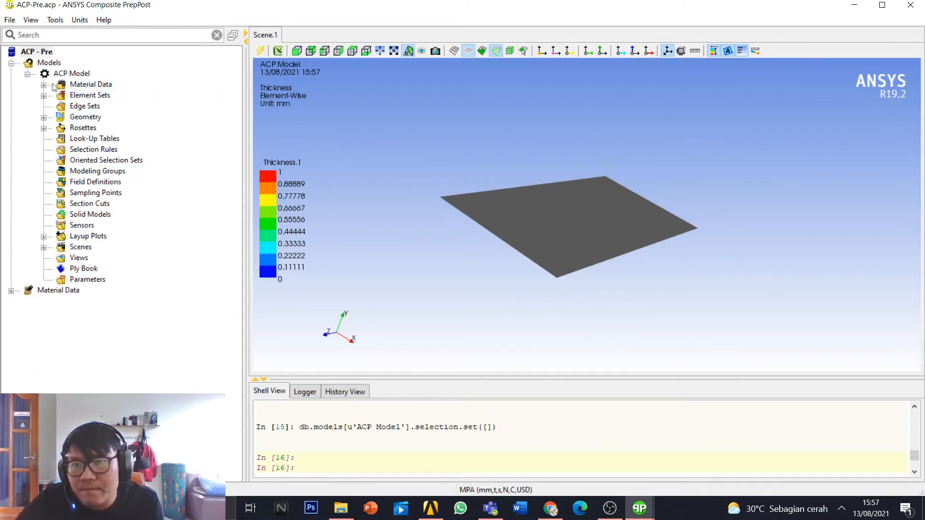
# Step: Set the thickness of Fabric.1 to 0.5 mm and apply it
pyautogui.click(43, 85)
pyautogui.click(60, 106)
pyautogui.rightClick(96, 117)
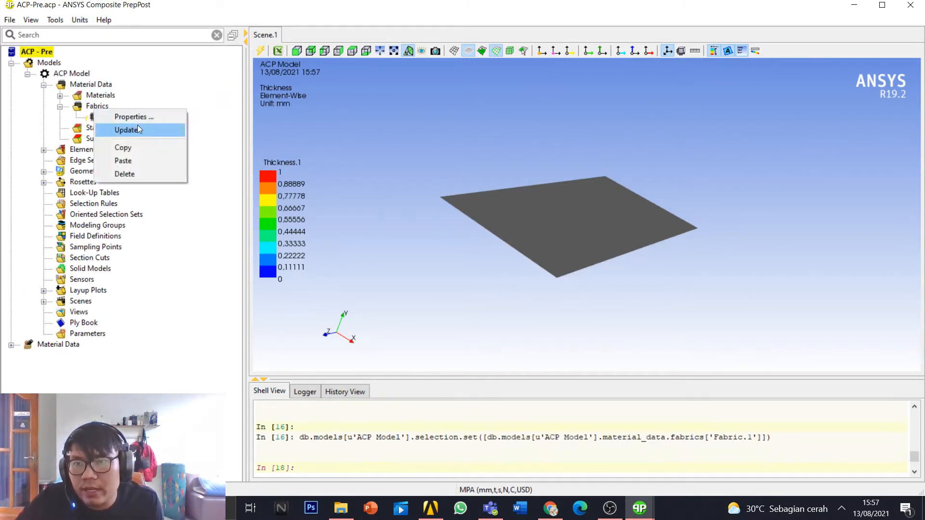
pyautogui.click(154, 119)
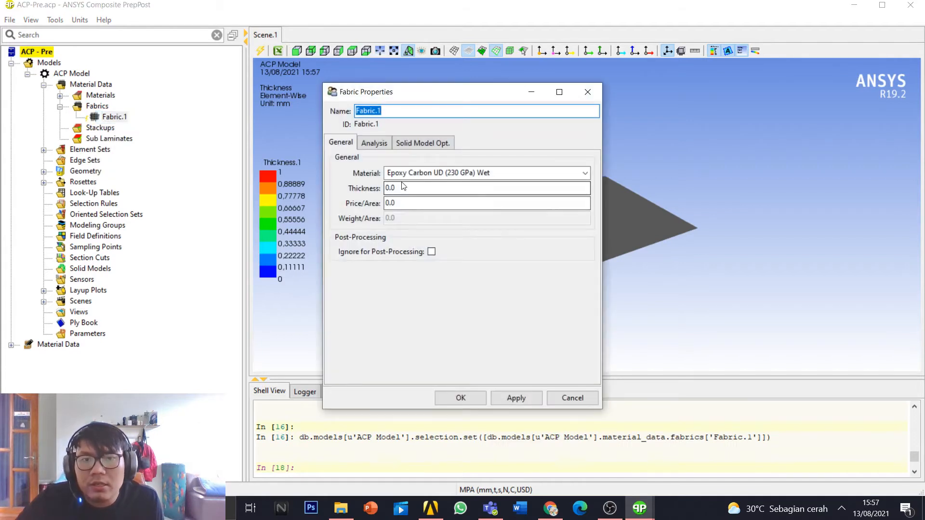
pyautogui.click(396, 188)
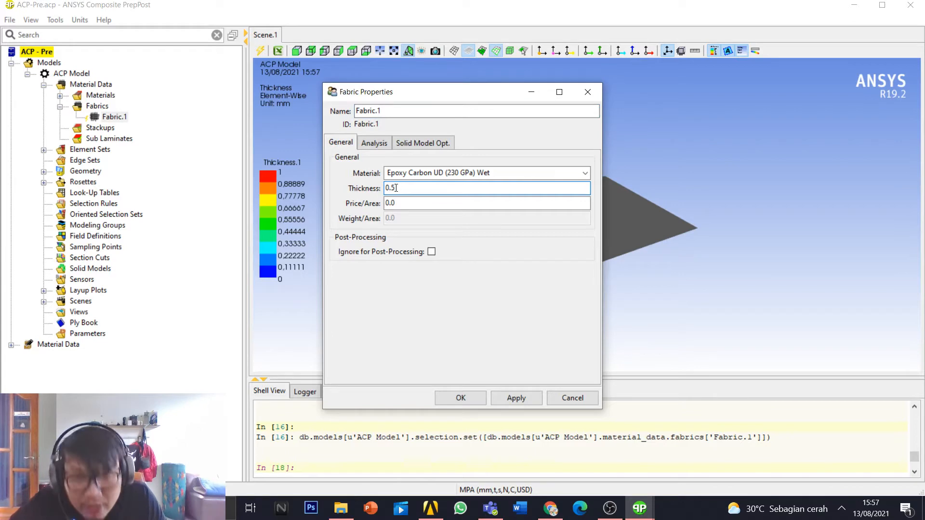
pyautogui.click(515, 398)
pyautogui.click(584, 92)
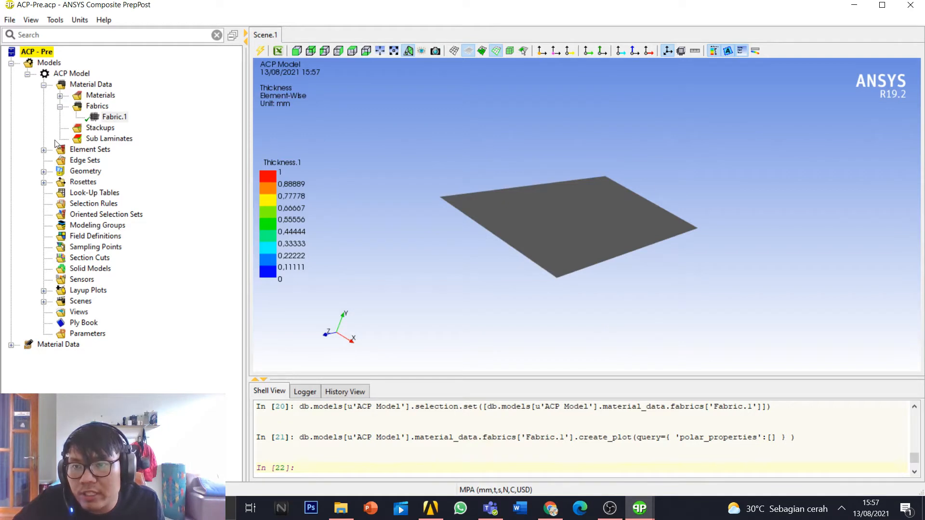
# Step: Create a new rosette of type Parallel and bring its axes into view beside the plate
pyautogui.click(43, 150)
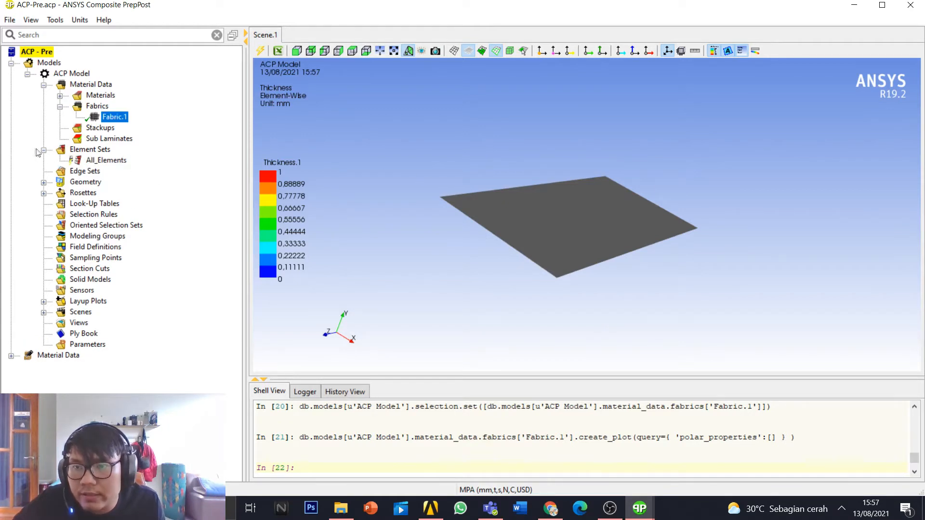
pyautogui.click(44, 192)
pyautogui.click(83, 193)
pyautogui.rightClick(83, 193)
pyautogui.click(139, 196)
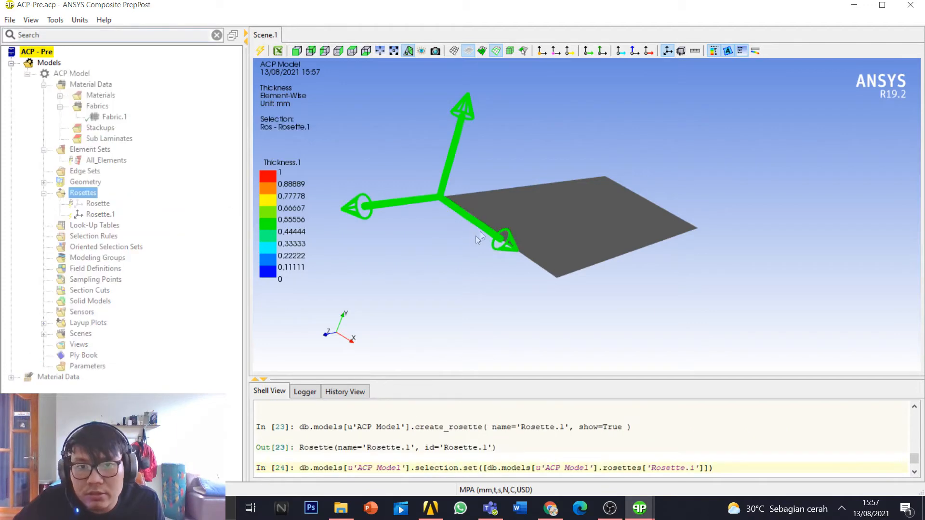
pyautogui.moveTo(470, 155); pyautogui.dragTo(312, 169)
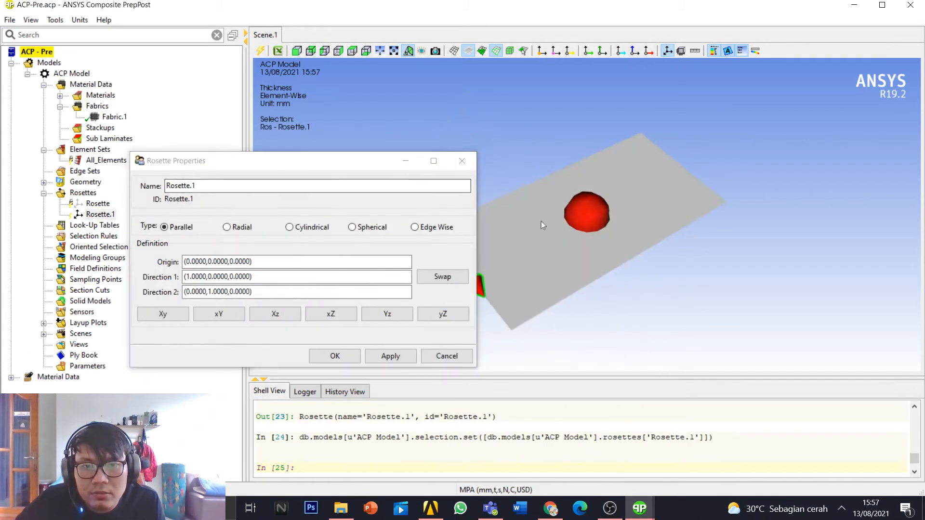
pyautogui.scroll(-5, 554, 217)
pyautogui.moveTo(549, 240); pyautogui.dragTo(615, 235, button='middle')
pyautogui.scroll(6, 577, 222)
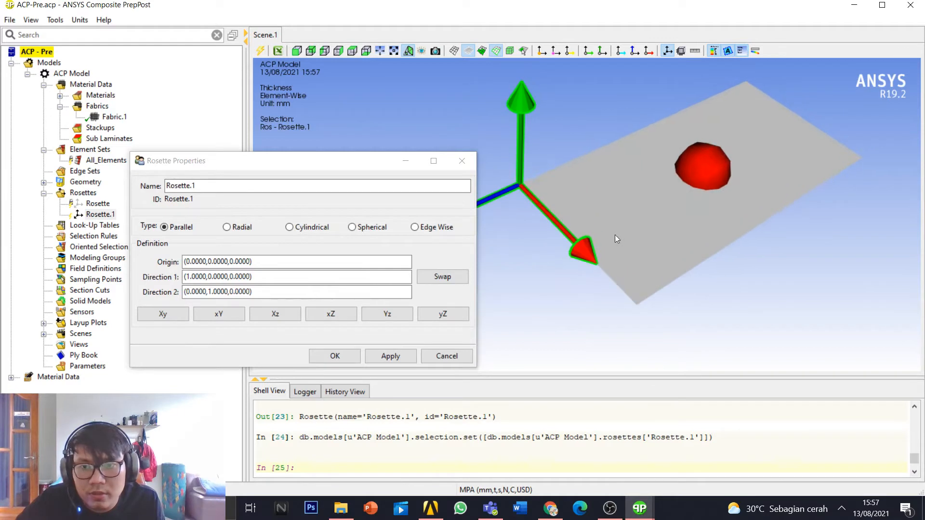
# Step: Set Direction 2 of Rosette.1 to (0.0000,-1.0000,0.0000), confirm it, and check the axes against the plate
pyautogui.click(270, 261)
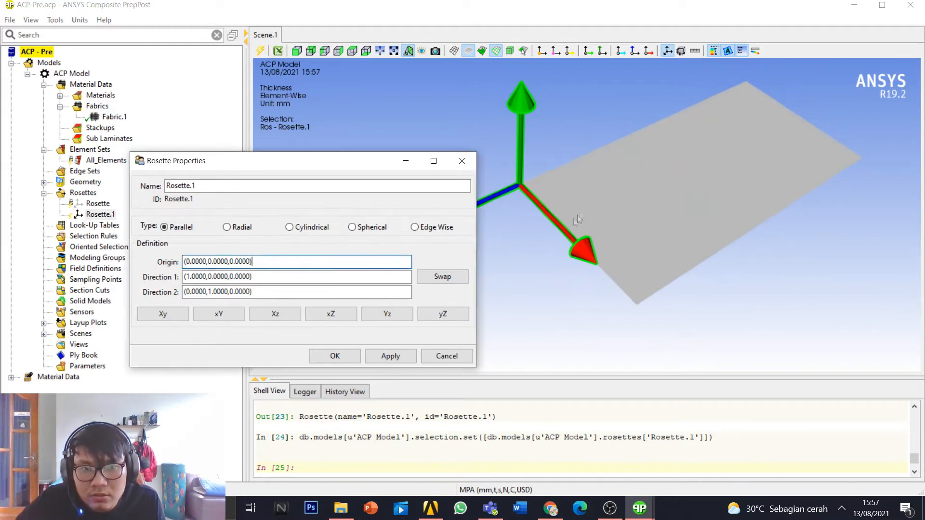
pyautogui.scroll(-5, 568, 226)
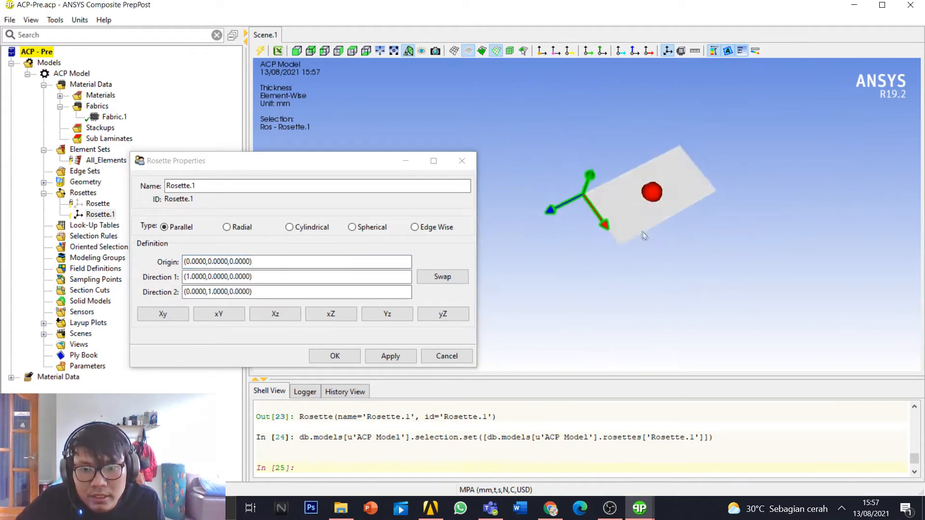
pyautogui.scroll(5, 619, 204)
pyautogui.click(232, 276)
pyautogui.moveTo(663, 199); pyautogui.dragTo(661, 247, button='middle')
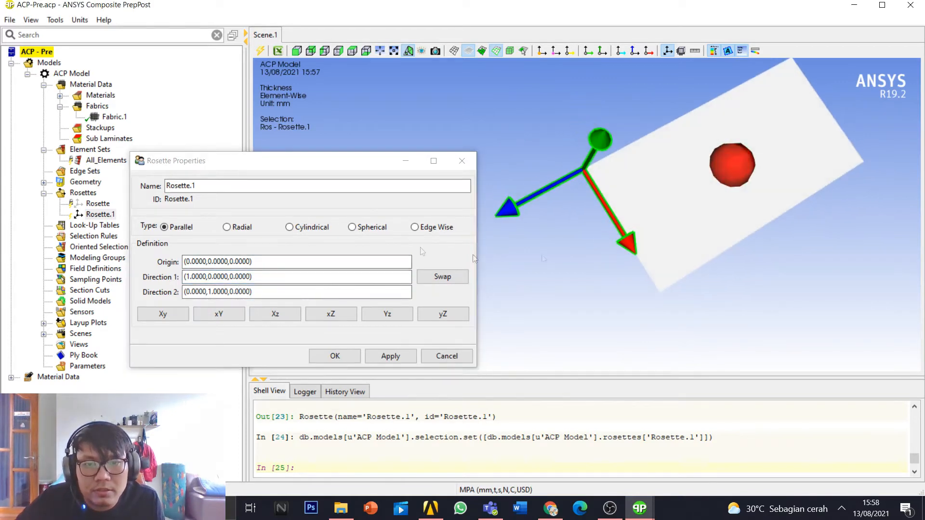
pyautogui.moveTo(341, 165); pyautogui.dragTo(237, 60)
pyautogui.moveTo(633, 265); pyautogui.dragTo(552, 267, button='middle')
pyautogui.click(107, 186)
pyautogui.click(200, 206)
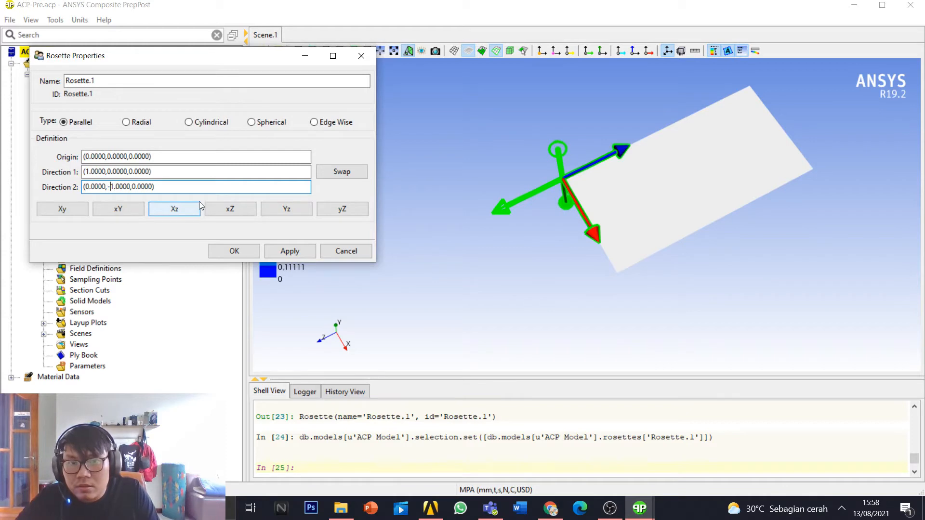
pyautogui.moveTo(636, 210); pyautogui.dragTo(596, 140, button='middle')
pyautogui.click(236, 251)
pyautogui.moveTo(549, 189); pyautogui.dragTo(558, 315, button='middle')
pyautogui.moveTo(634, 236); pyautogui.dragTo(670, 283, button='middle')
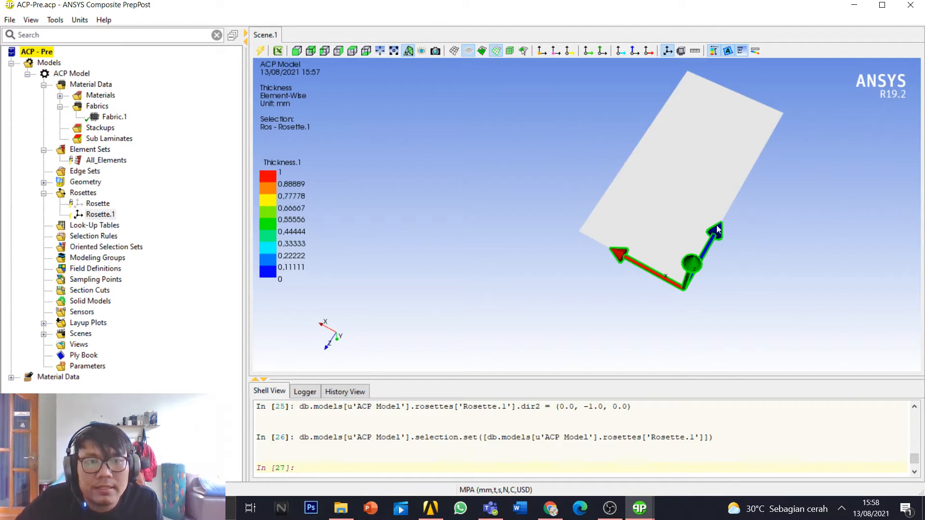
pyautogui.moveTo(725, 257); pyautogui.dragTo(597, 221, button='middle')
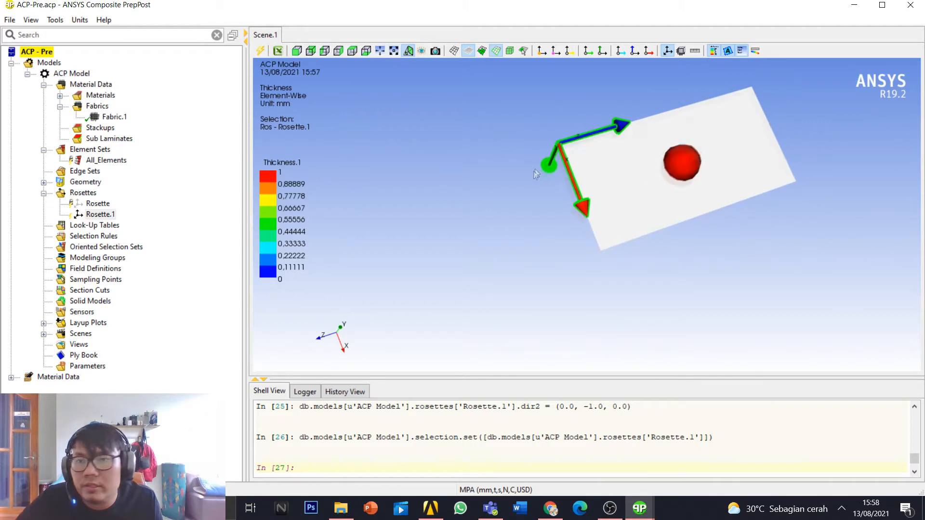
pyautogui.keyDown('ctrl'); pyautogui.moveTo(536, 168); pyautogui.dragTo(510, 268, button='middle'); pyautogui.keyUp('ctrl')
# Step: Create an oriented selection set and assign the element set All_Elements to it
pyautogui.rightClick(107, 244)
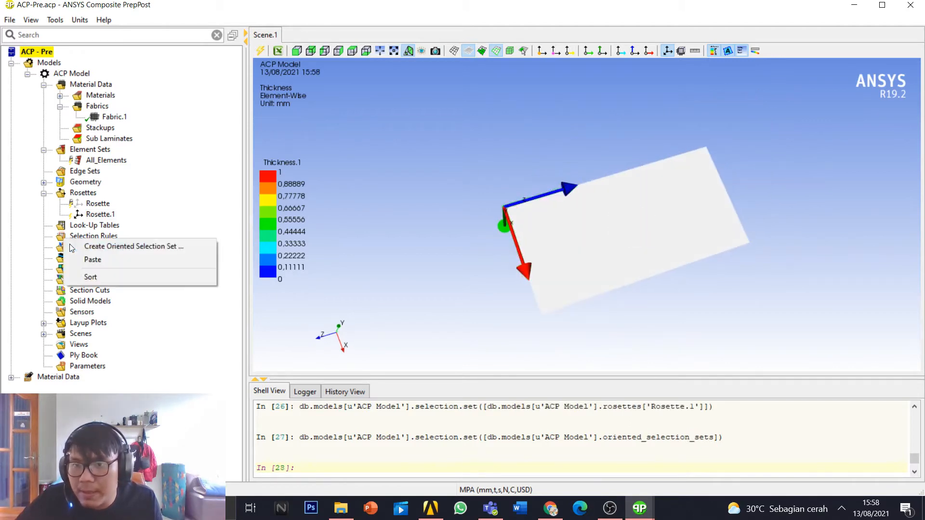
pyautogui.click(108, 247)
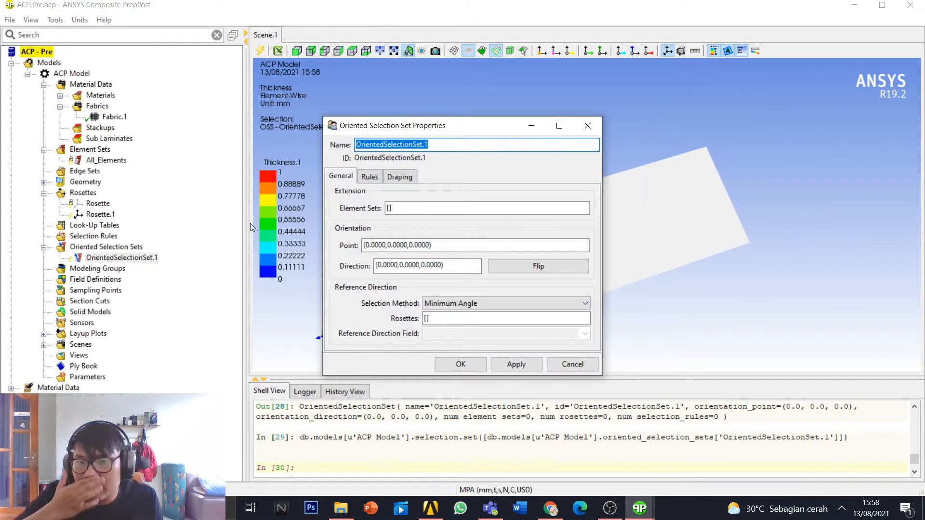
pyautogui.click(390, 209)
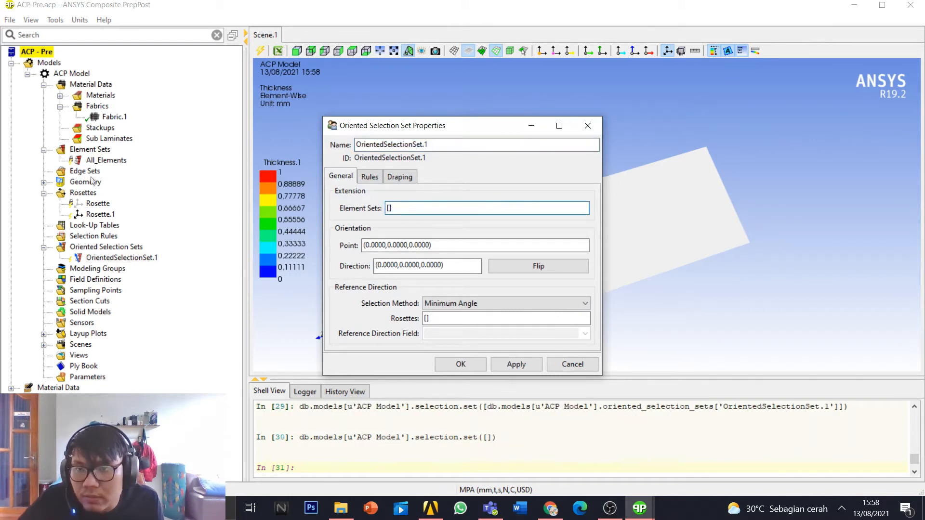
pyautogui.click(101, 160)
# Step: Pick an element near the rosette's corner of the plate as the orientation point, at (0.8305,0.0000,-0.9054)
pyautogui.moveTo(694, 255); pyautogui.dragTo(790, 270, button='middle')
pyautogui.moveTo(686, 249); pyautogui.dragTo(794, 228, button='middle')
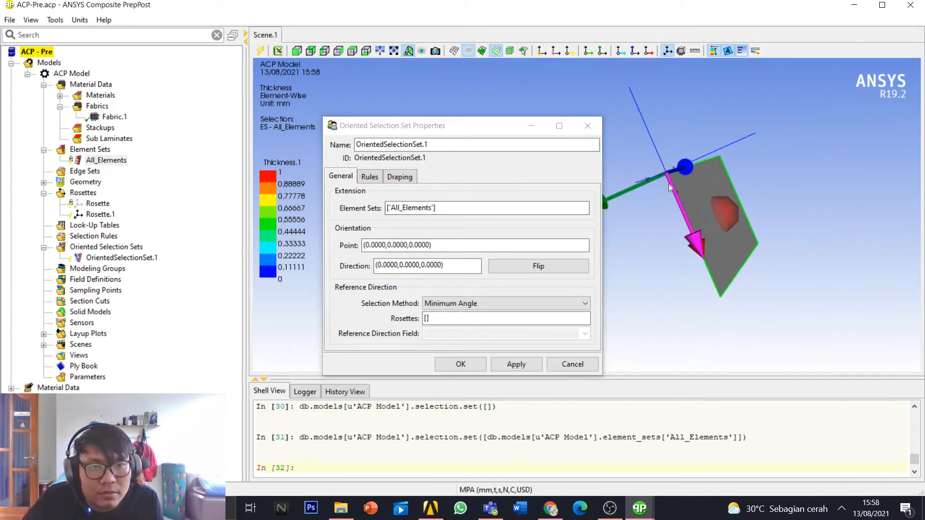
pyautogui.moveTo(675, 185); pyautogui.dragTo(626, 241, button='middle')
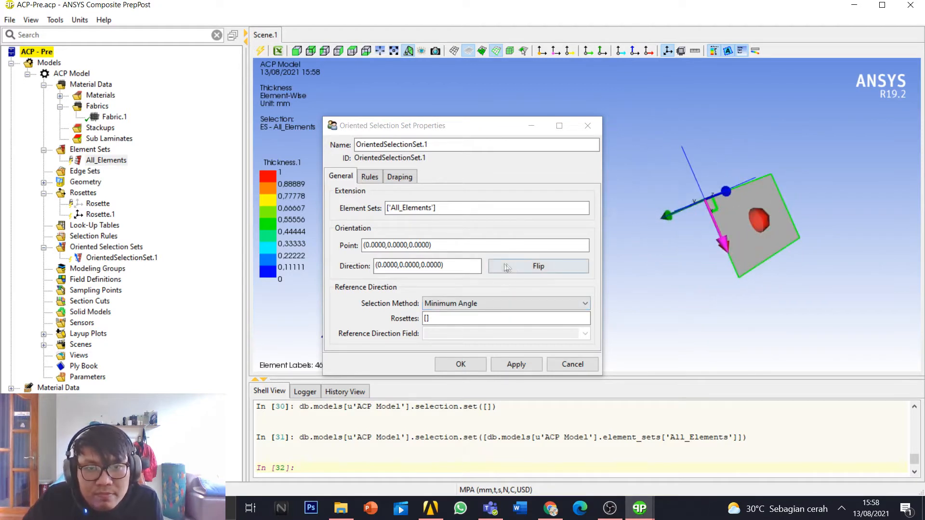
pyautogui.click(586, 246)
pyautogui.click(716, 204)
pyautogui.click(711, 204)
pyautogui.scroll(5, 754, 231)
pyautogui.keyDown('ctrl'); pyautogui.moveTo(755, 232); pyautogui.dragTo(591, 250, button='middle'); pyautogui.keyUp('ctrl')
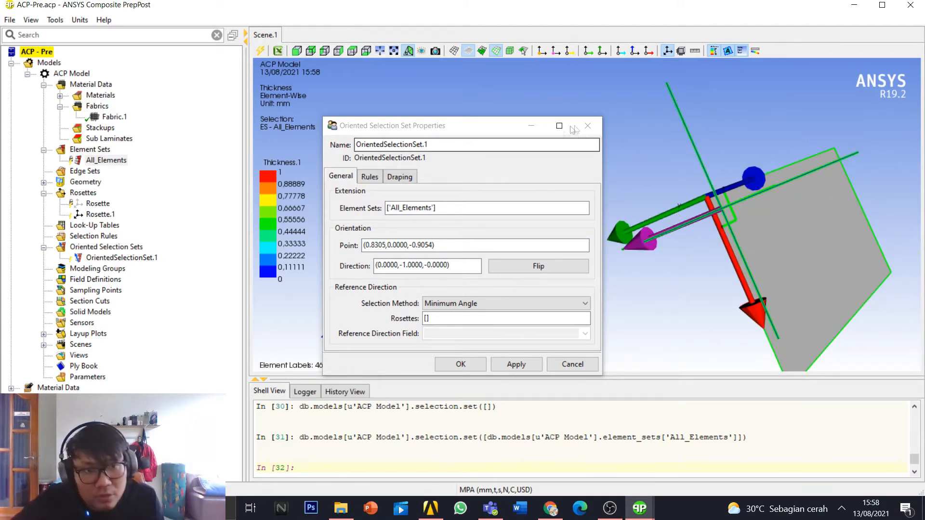
# Step: Flip the selection set's orientation direction to (-0.0000,1.0000,0.0000) and inspect the normal arrow on the plate
pyautogui.click(539, 266)
pyautogui.moveTo(708, 241); pyautogui.dragTo(838, 172, button='middle')
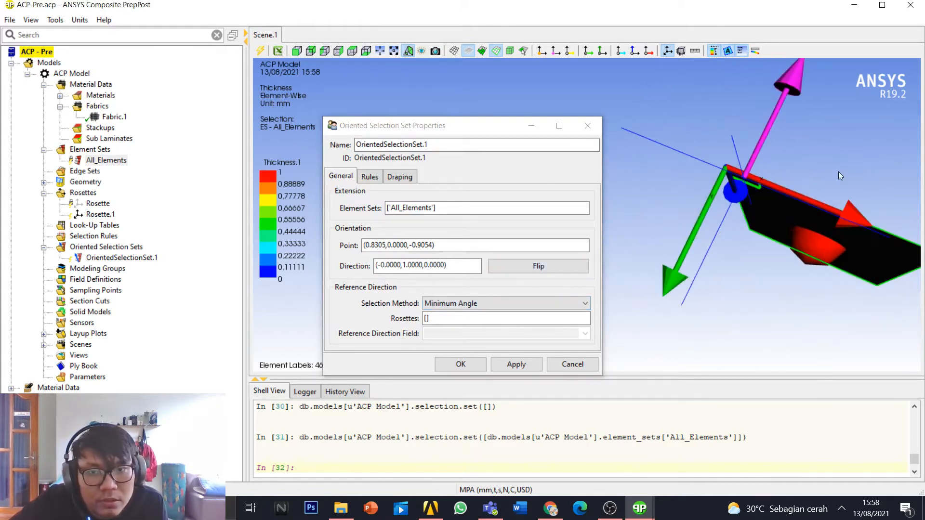
pyautogui.moveTo(483, 128); pyautogui.dragTo(201, 95)
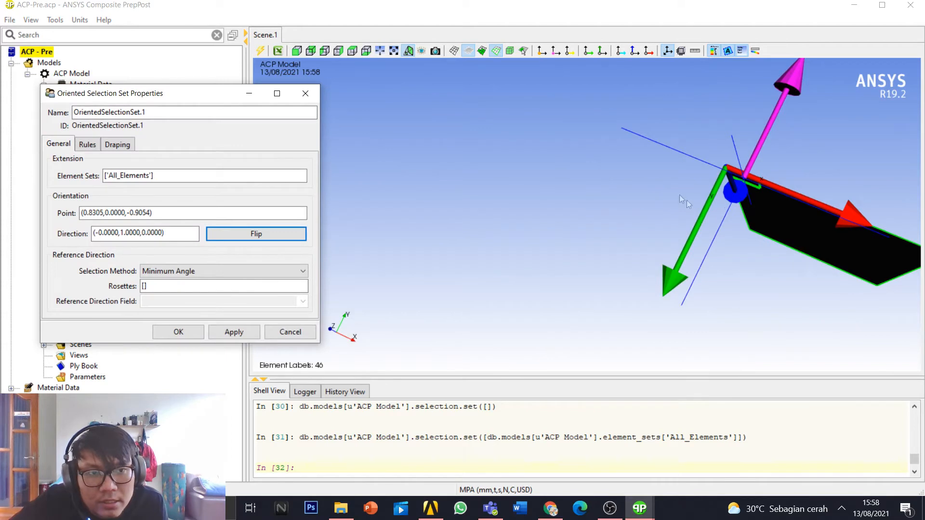
pyautogui.moveTo(679, 194); pyautogui.dragTo(378, 315, button='middle')
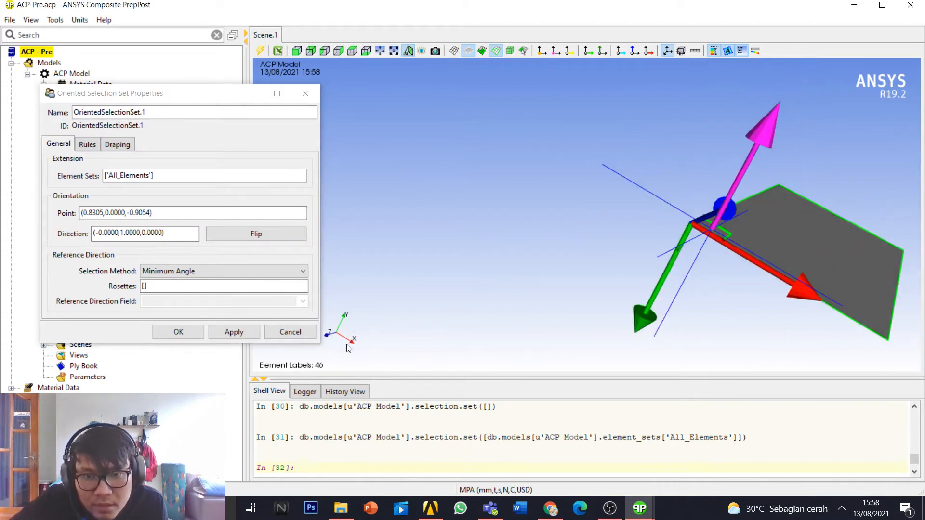
pyautogui.moveTo(375, 320); pyautogui.dragTo(394, 249, button='middle')
pyautogui.click(229, 236)
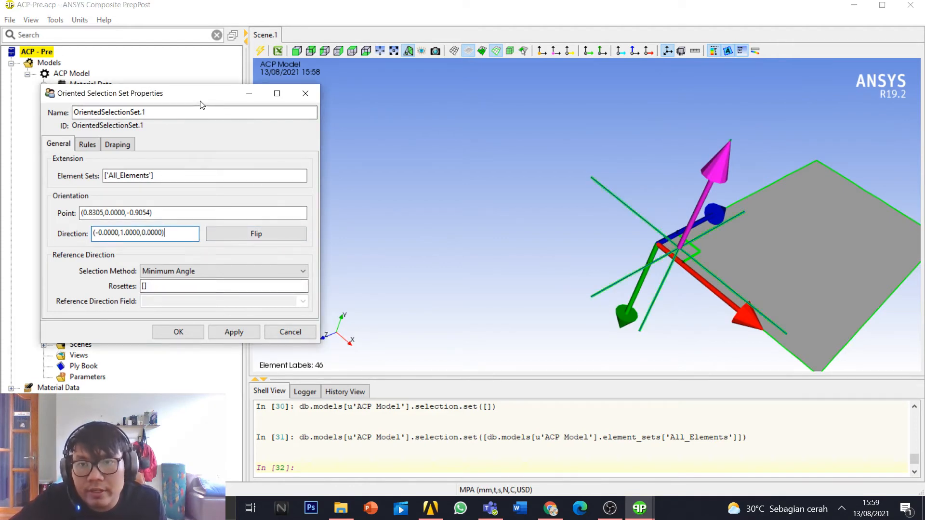
pyautogui.moveTo(201, 100); pyautogui.dragTo(165, 57)
pyautogui.scroll(-2, 673, 279)
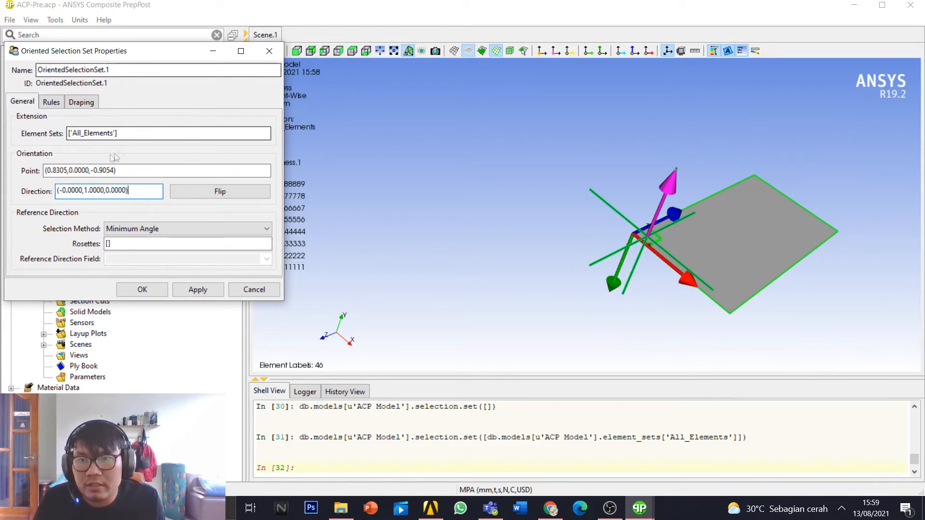
# Step: Assign Rosette.1 as the oriented selection set's reference direction with the Minimum Angle method, and confirm the set
pyautogui.moveTo(132, 51); pyautogui.dragTo(321, 29)
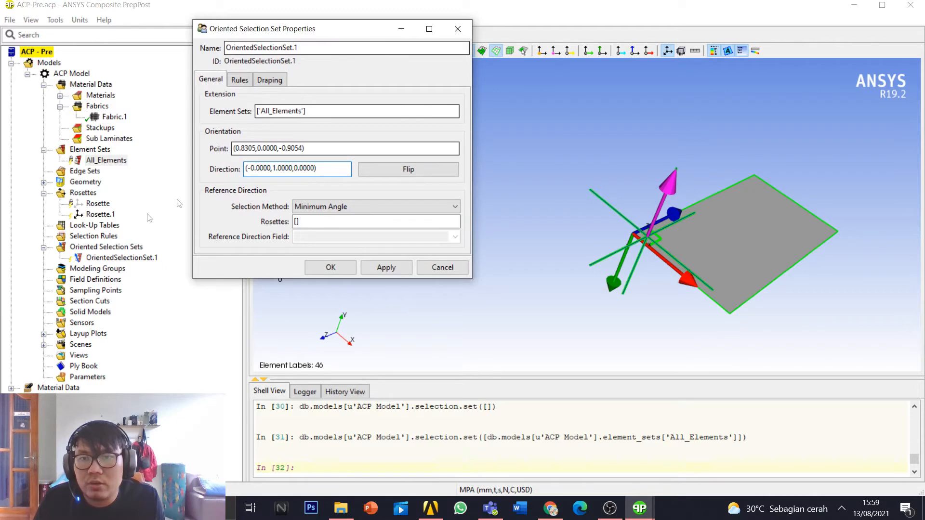
pyautogui.moveTo(349, 35); pyautogui.dragTo(215, 25)
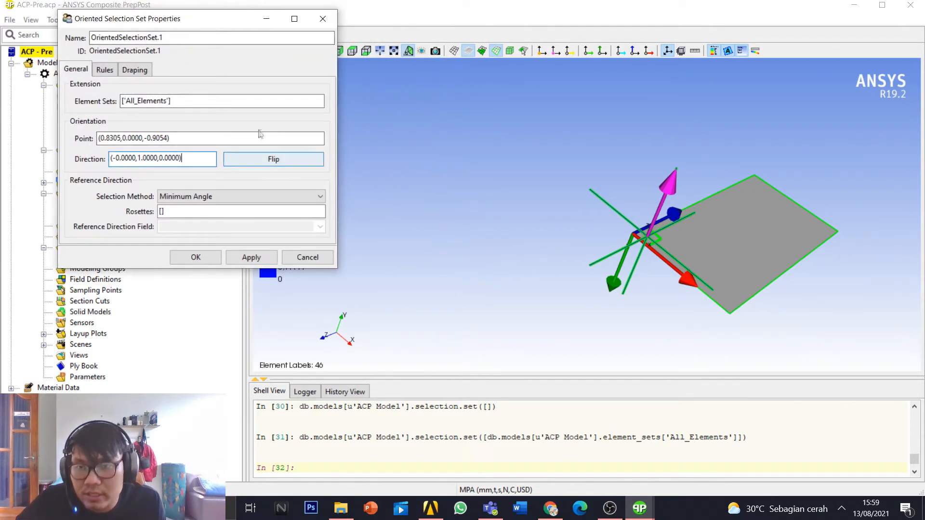
pyautogui.click(162, 212)
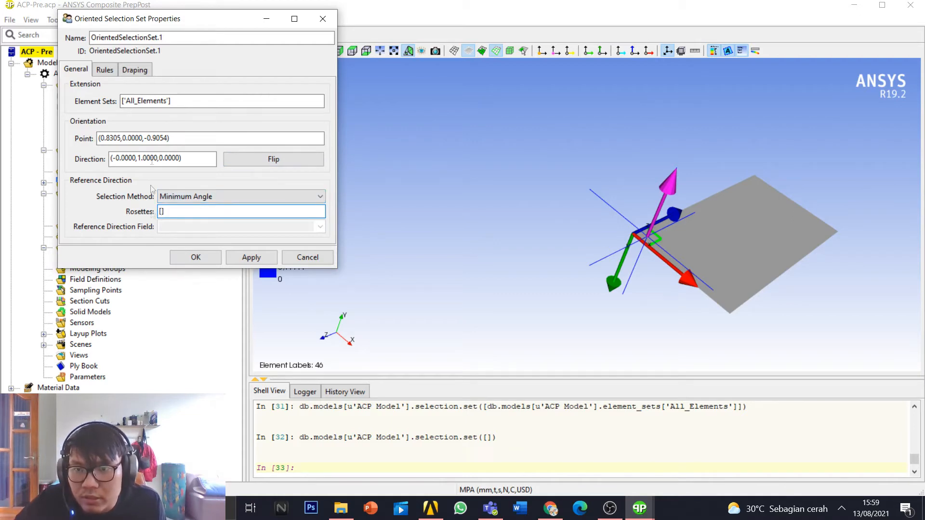
pyautogui.moveTo(211, 20); pyautogui.dragTo(409, 37)
pyautogui.click(106, 214)
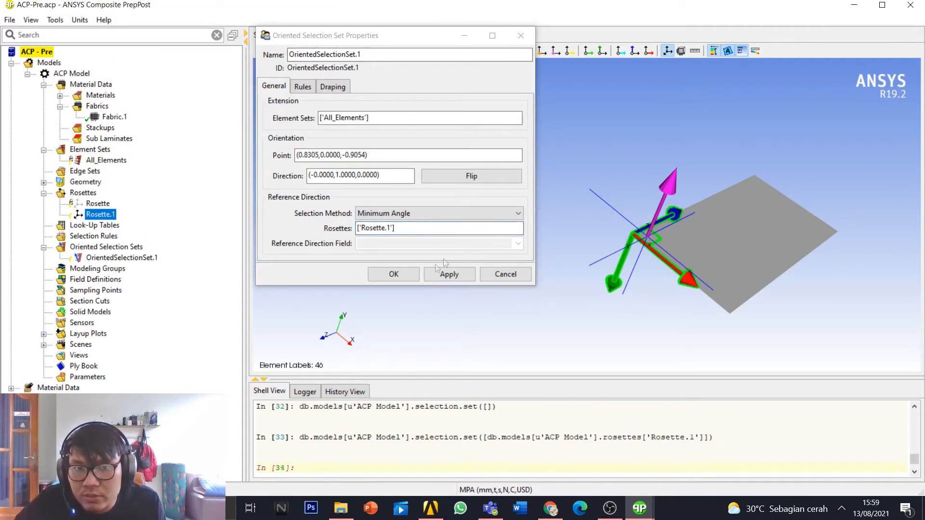
pyautogui.click(449, 274)
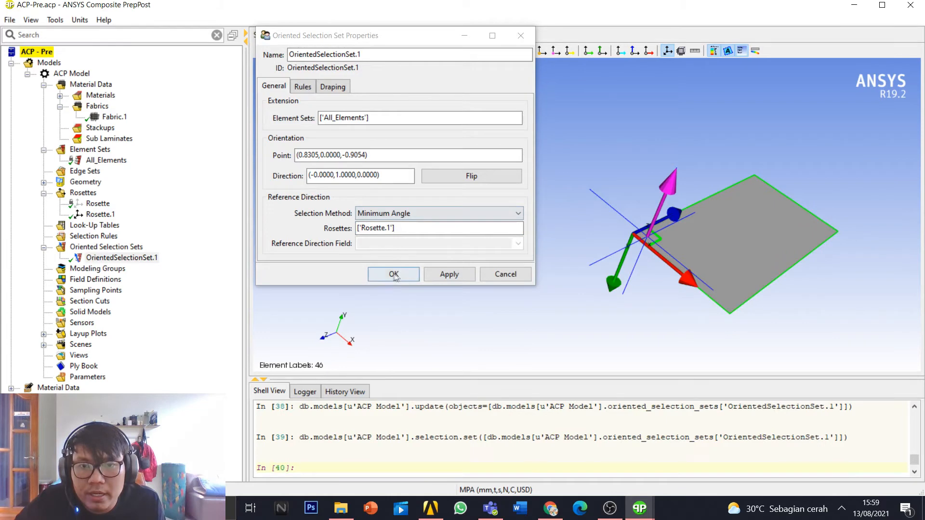
pyautogui.click(394, 274)
# Step: Create a modeling group named ModelingGroup.1 in the ACP model and confirm it
pyautogui.moveTo(669, 233); pyautogui.dragTo(648, 241, button='middle')
pyautogui.moveTo(676, 281); pyautogui.dragTo(664, 235, button='middle')
pyautogui.rightClick(94, 268)
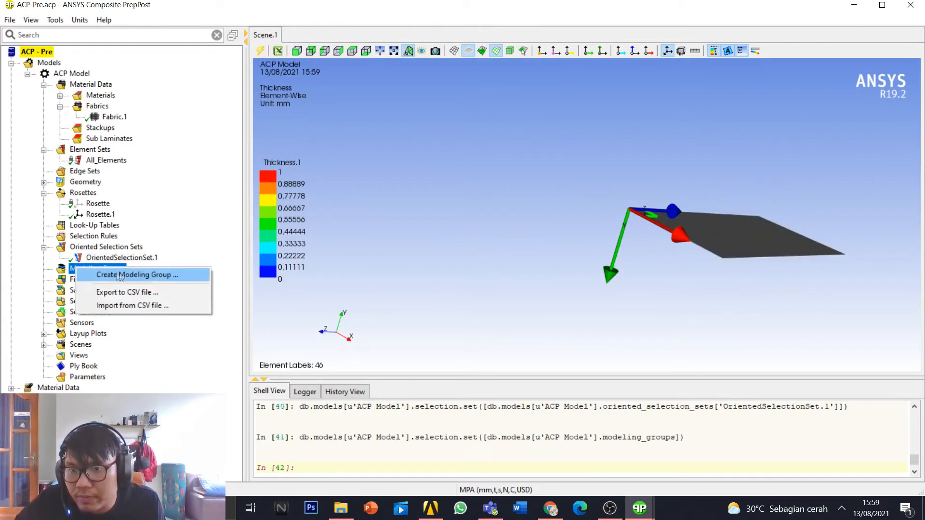
pyautogui.click(154, 273)
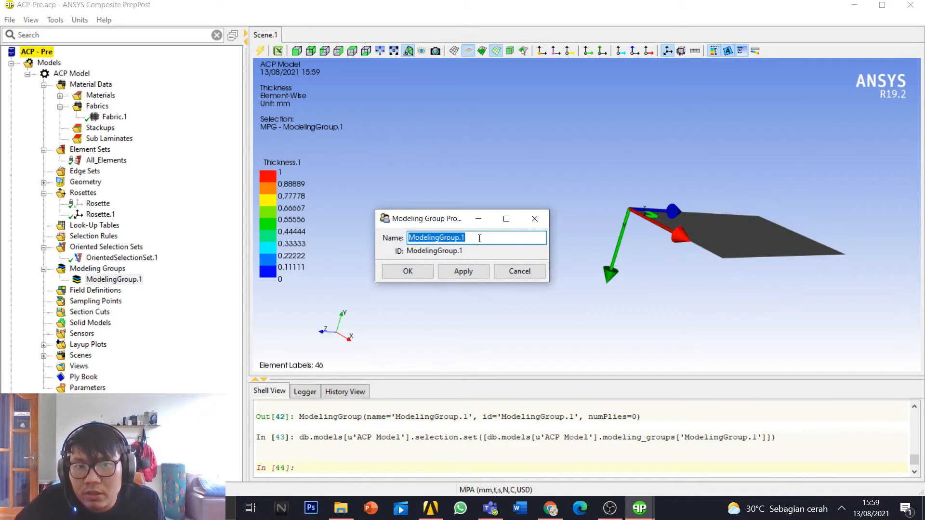
pyautogui.click(407, 271)
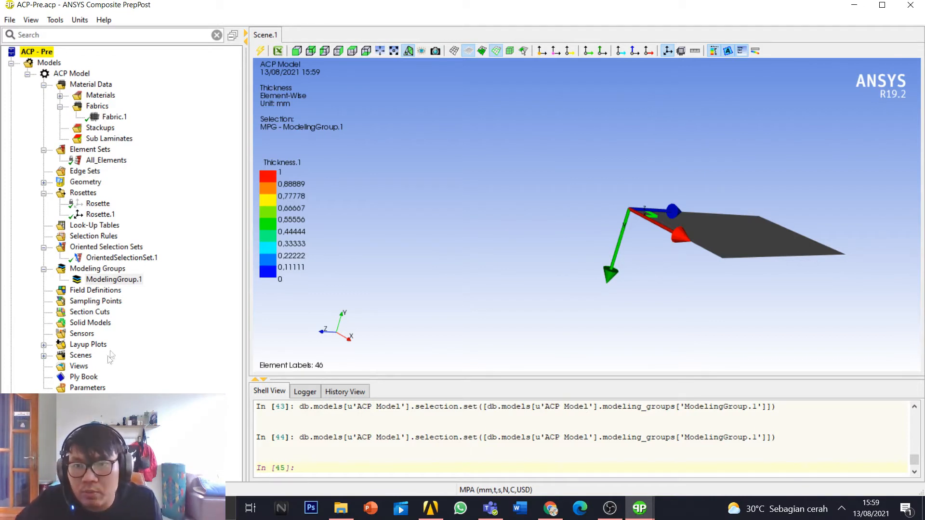
pyautogui.rightClick(113, 279)
pyautogui.click(135, 282)
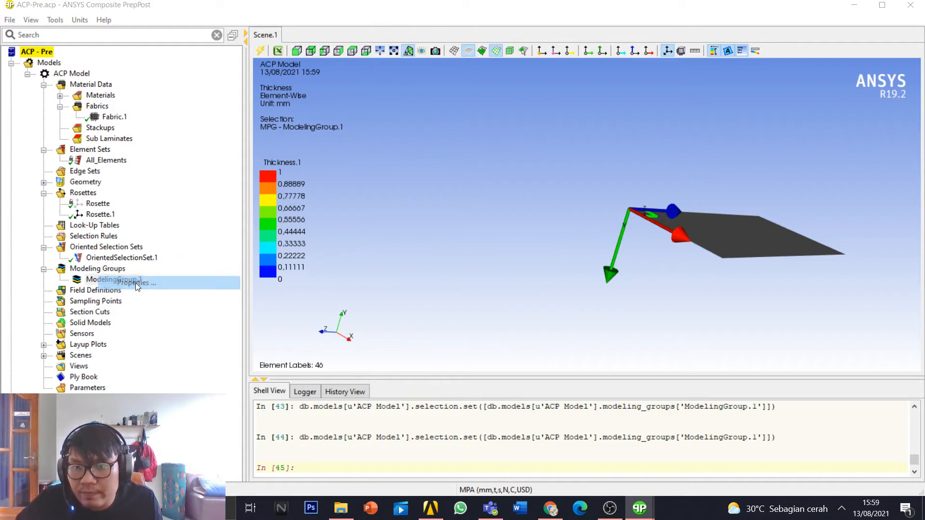
pyautogui.click(520, 271)
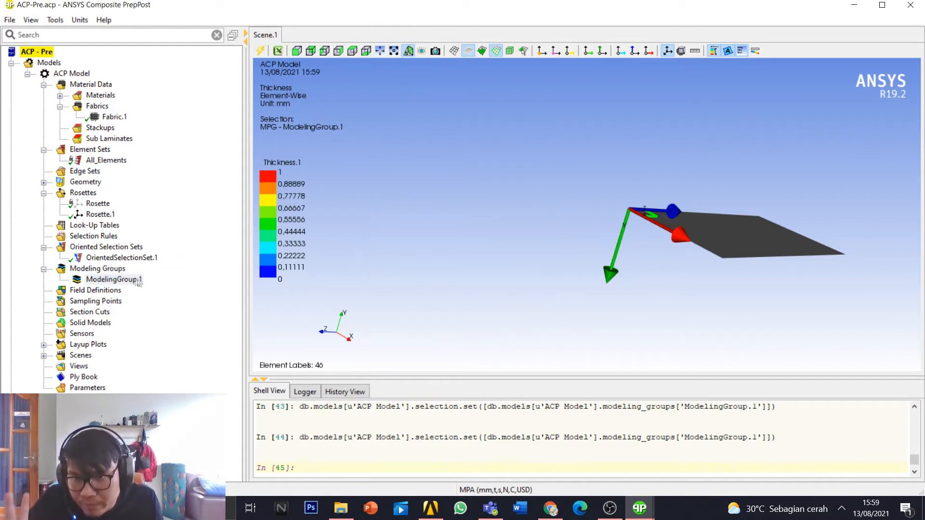
# Step: Create a ply in ModelingGroup.1 with OrientedSelectionSet.1 as its oriented selection set and Fabric.1 as its material
pyautogui.rightClick(118, 274)
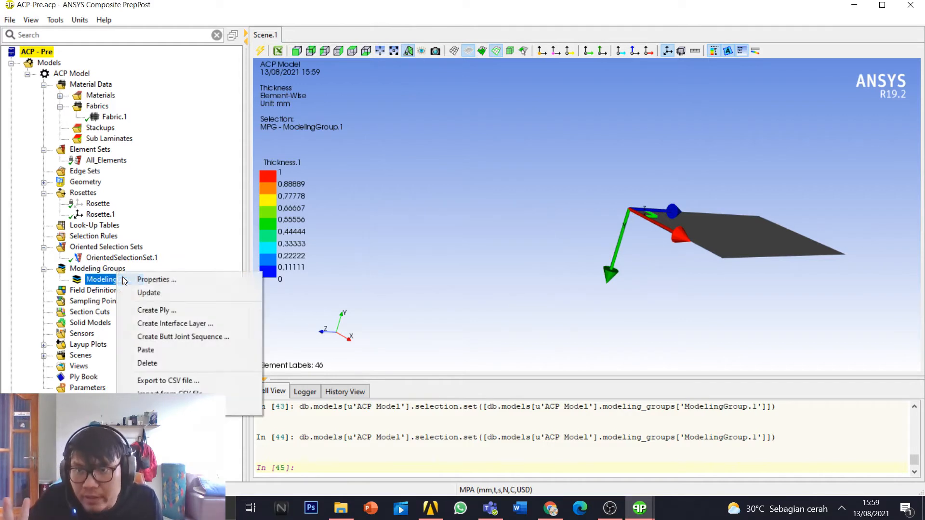
pyautogui.click(172, 311)
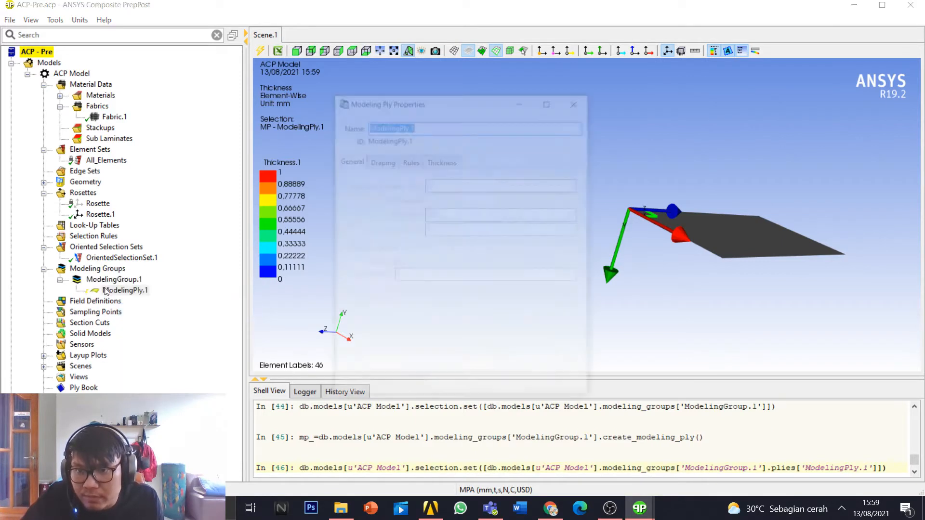
pyautogui.click(429, 185)
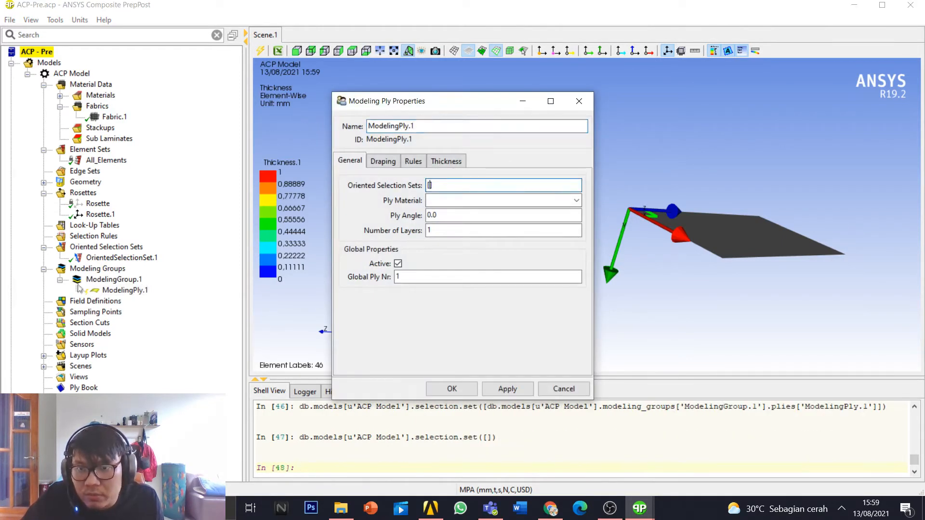
pyautogui.click(116, 258)
pyautogui.click(526, 200)
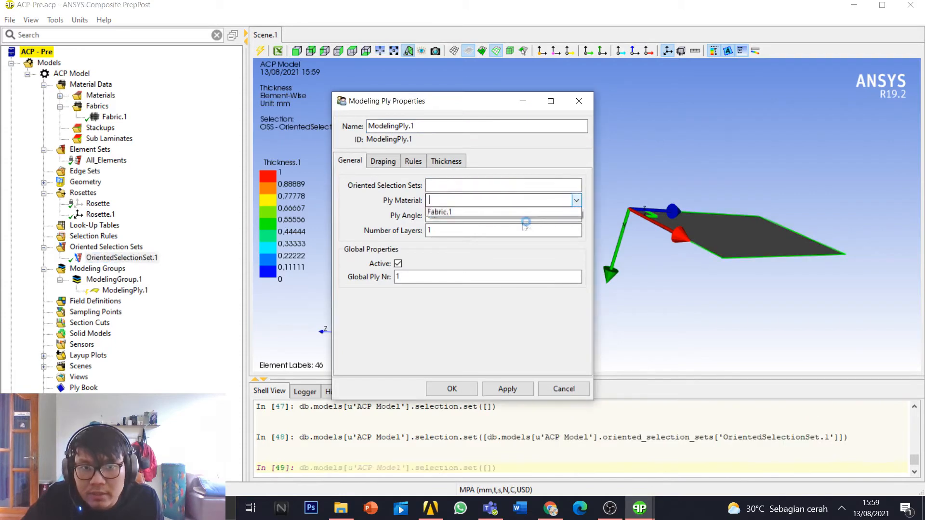
pyautogui.click(469, 213)
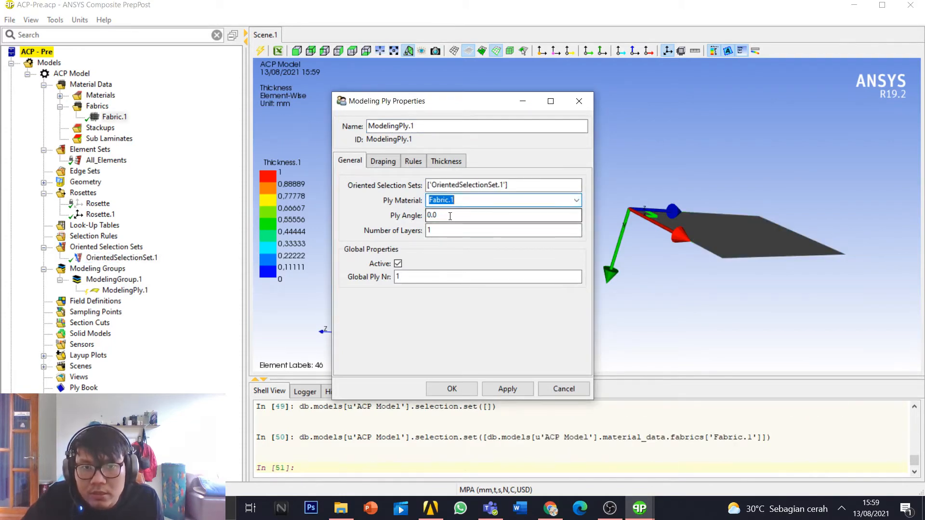
# Step: Set the first ply's angle to 90 and confirm the ply
pyautogui.moveTo(757, 212); pyautogui.dragTo(759, 251, button='middle')
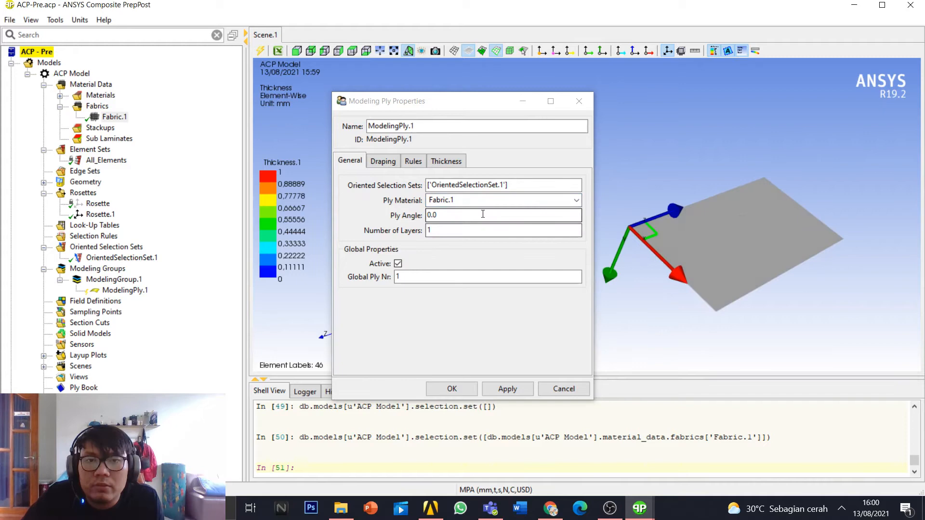
pyautogui.moveTo(483, 215); pyautogui.dragTo(242, 203)
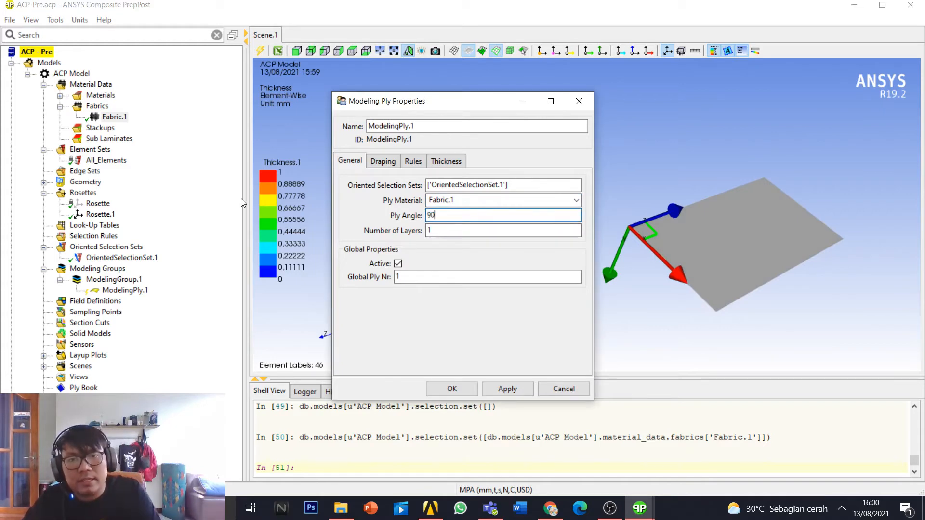
pyautogui.click(520, 387)
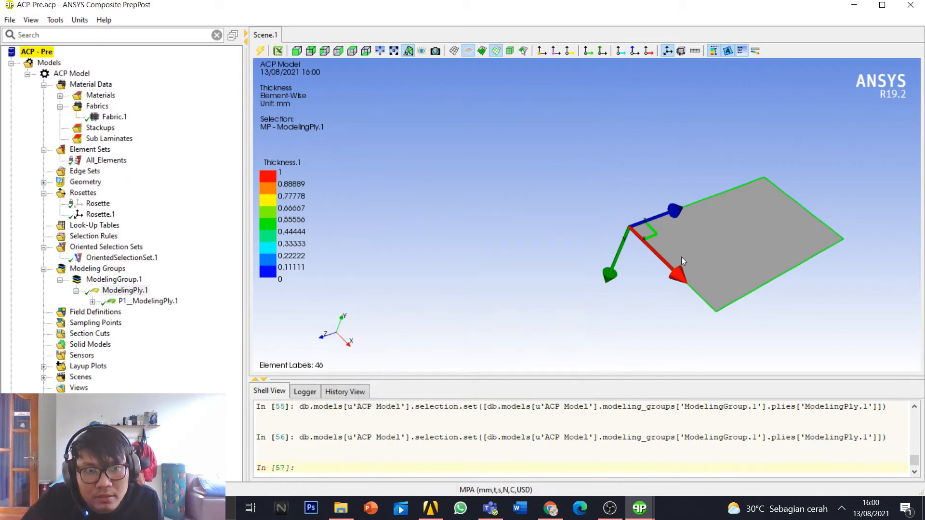
# Step: Create a second ply after ModelingPly.1, using OrientedSelectionSet.1 and the ply material Fabric.1
pyautogui.moveTo(679, 300); pyautogui.dragTo(634, 213, button='middle')
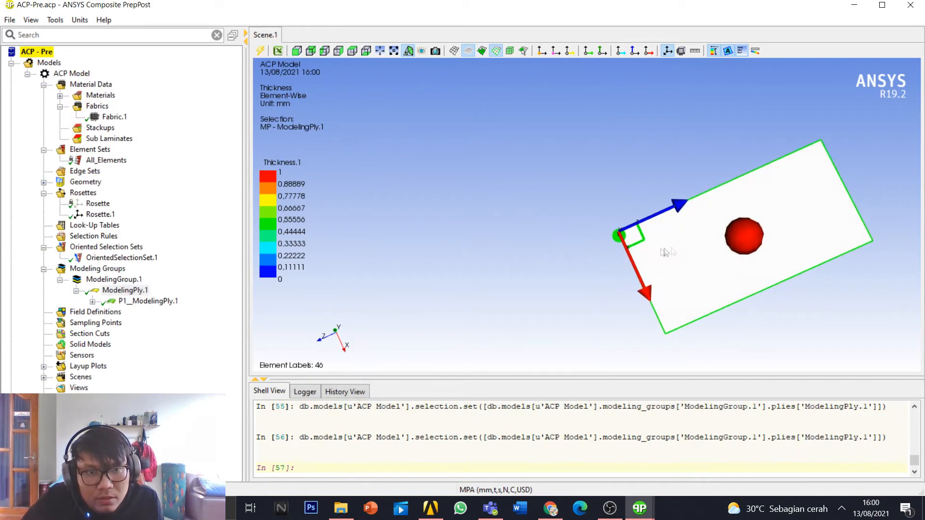
pyautogui.scroll(5, 654, 271)
pyautogui.moveTo(766, 284)
pyautogui.mouseDown(button='middle')
pyautogui.moveTo(565, 155)
pyautogui.moveTo(754, 279)
pyautogui.moveTo(751, 289)
pyautogui.mouseUp(button='middle')
pyautogui.scroll(-3, 727, 258)
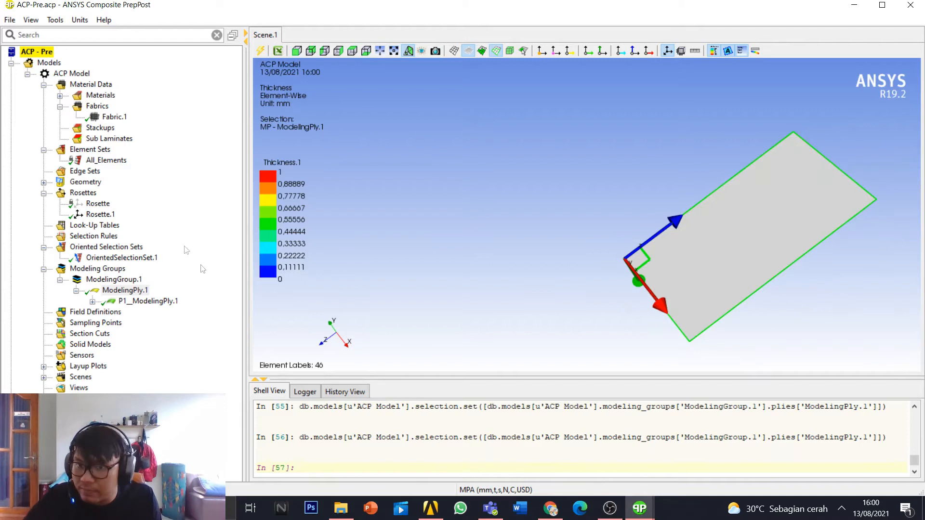
pyautogui.rightClick(112, 287)
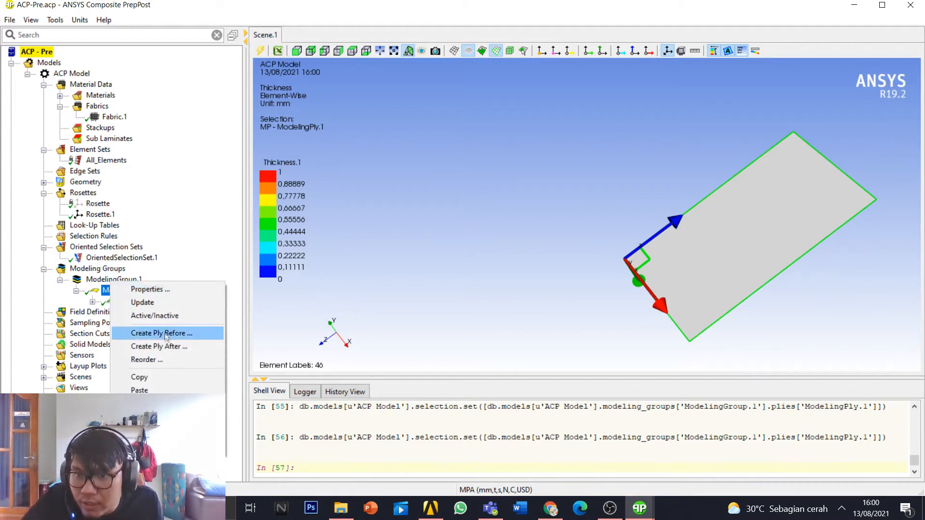
pyautogui.click(168, 346)
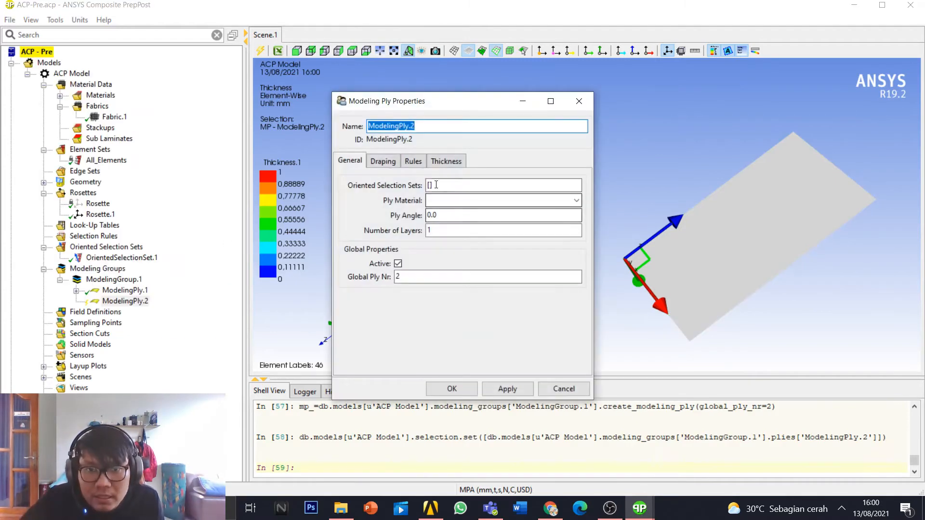
pyautogui.click(436, 185)
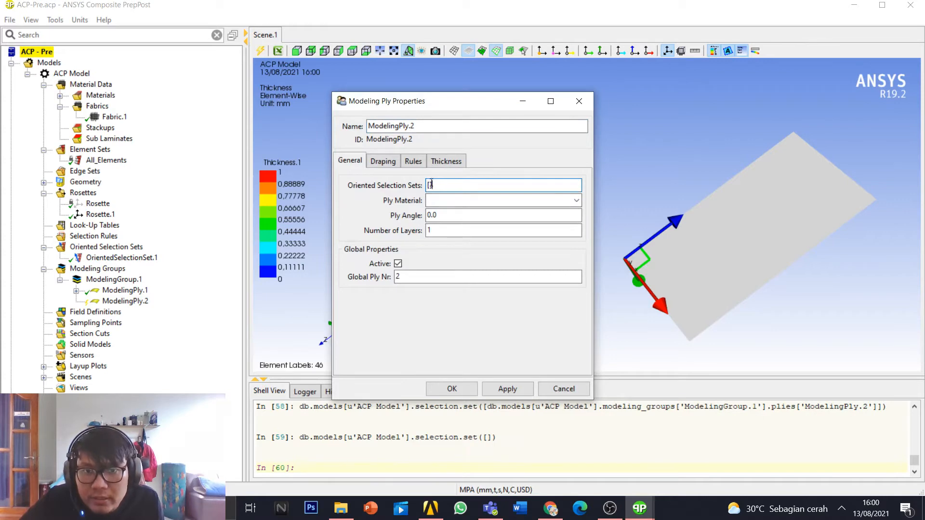
pyautogui.click(107, 257)
pyautogui.click(577, 201)
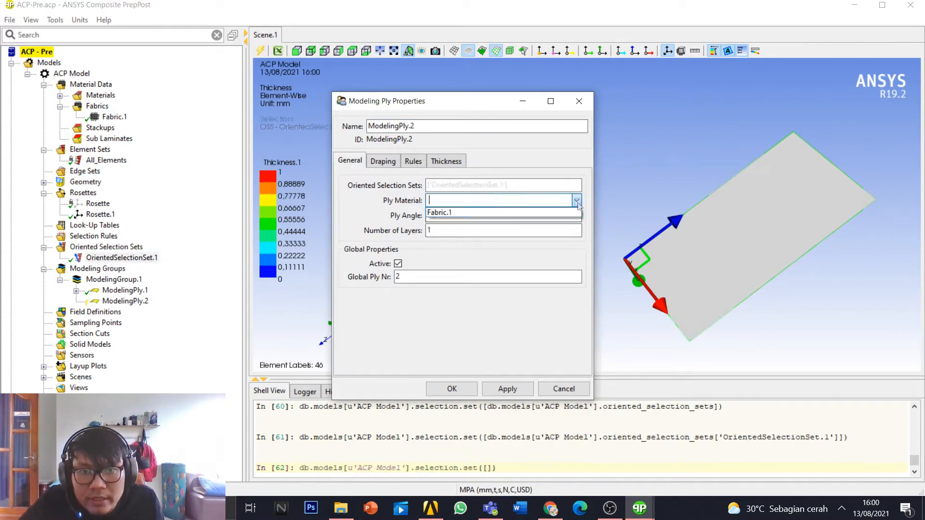
pyautogui.click(530, 212)
# Step: Set the second ply's angle to 90, confirm the ply and collapse its tree branch
pyautogui.press('Tab')
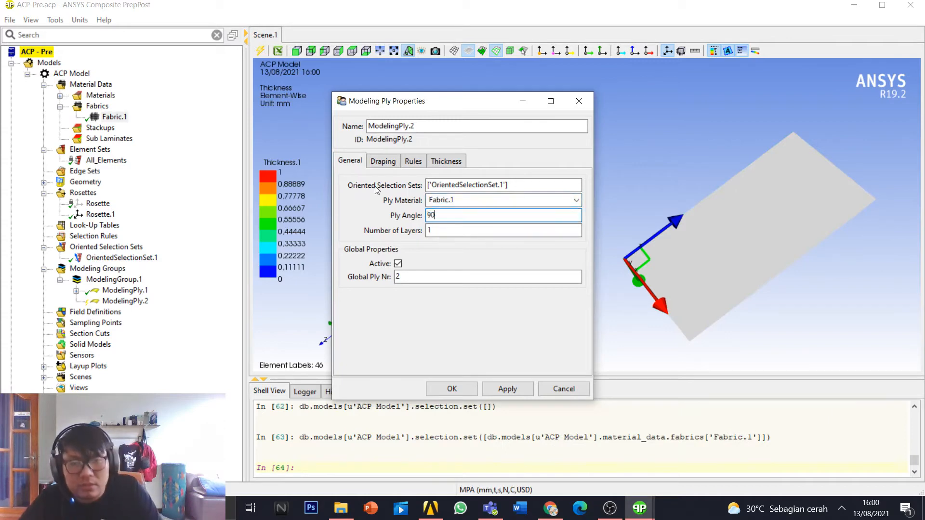
pyautogui.click(507, 389)
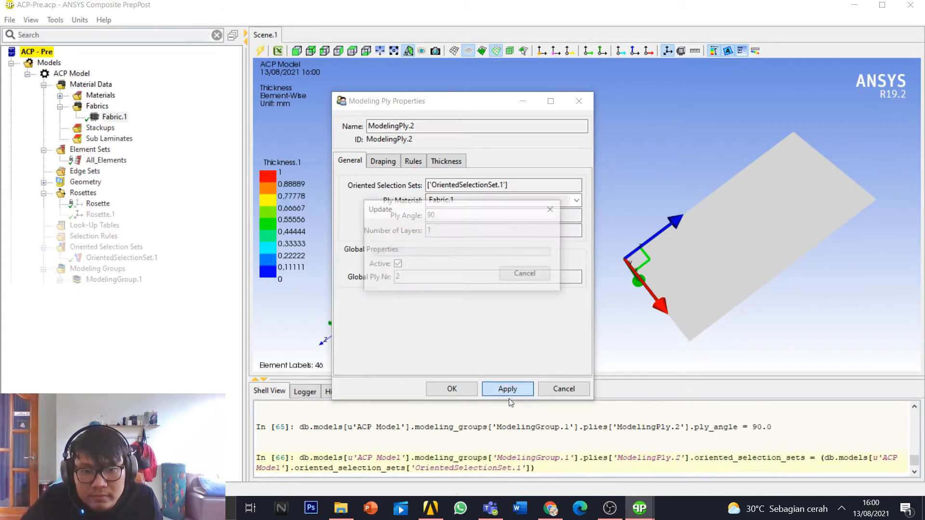
pyautogui.click(452, 389)
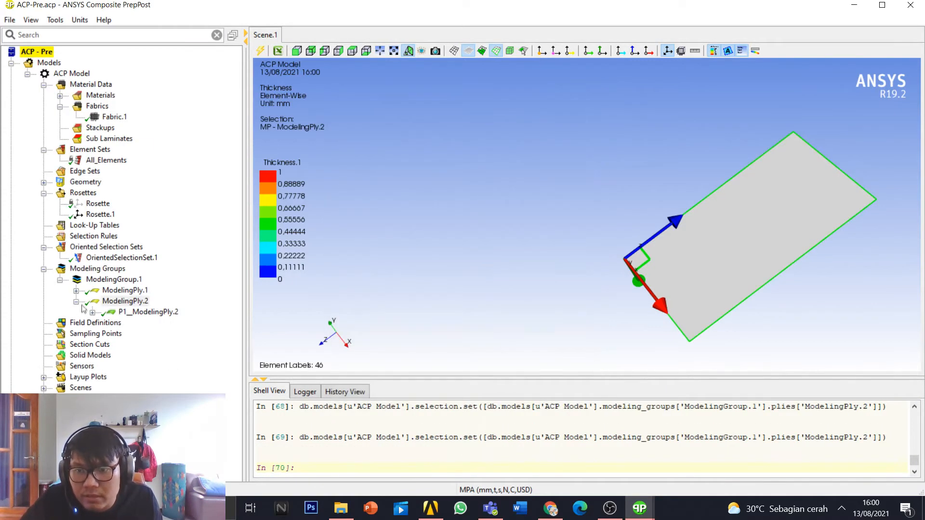
pyautogui.click(76, 302)
# Step: Update the whole ACP model so the plate's thickness plot is recalculated
pyautogui.moveTo(355, 316); pyautogui.dragTo(708, 253, button='middle')
pyautogui.click(258, 51)
pyautogui.moveTo(634, 191); pyautogui.dragTo(772, 152, button='middle')
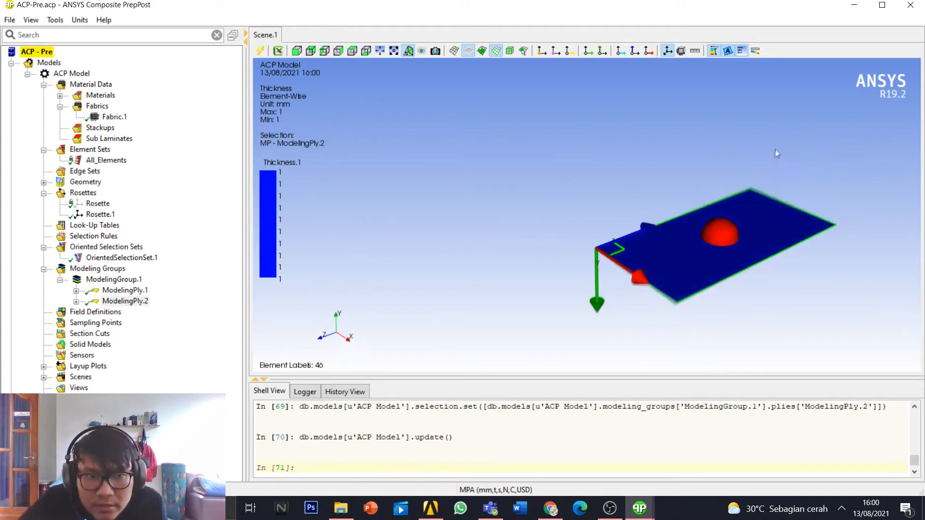
# Step: Expand the scenes and layup plots, and check the properties of the Thickness.1 plot
pyautogui.click(43, 377)
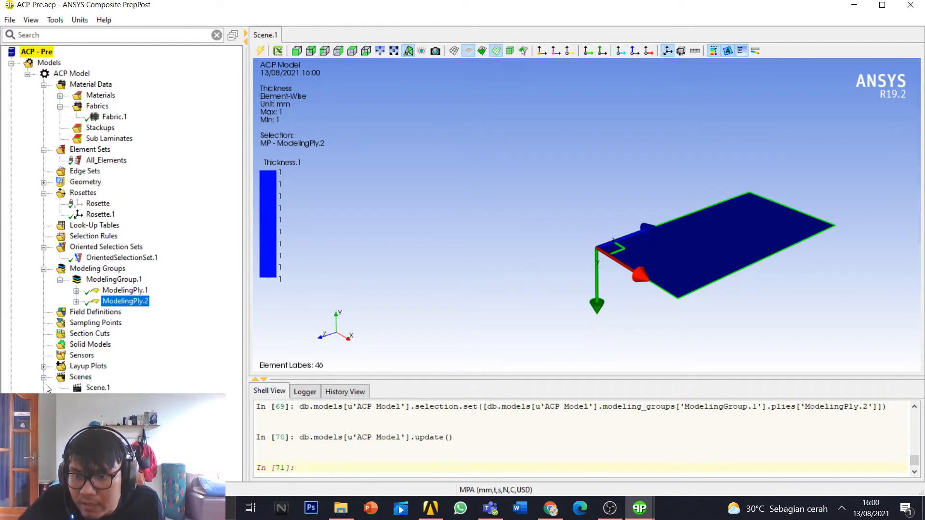
pyautogui.click(43, 367)
pyautogui.doubleClick(103, 388)
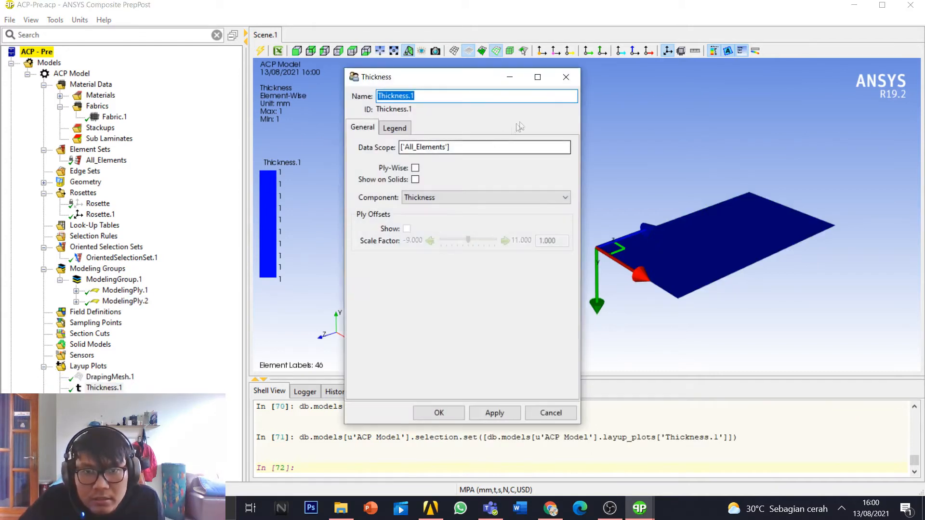
pyautogui.click(568, 77)
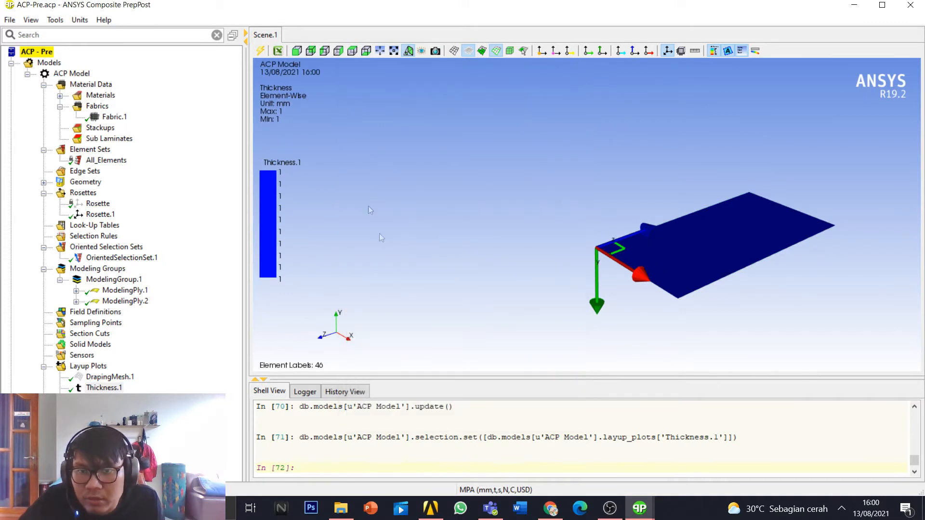
# Step: Show the Angle.1 layup plot in the scene in place of the thickness plot
pyautogui.click(98, 398)
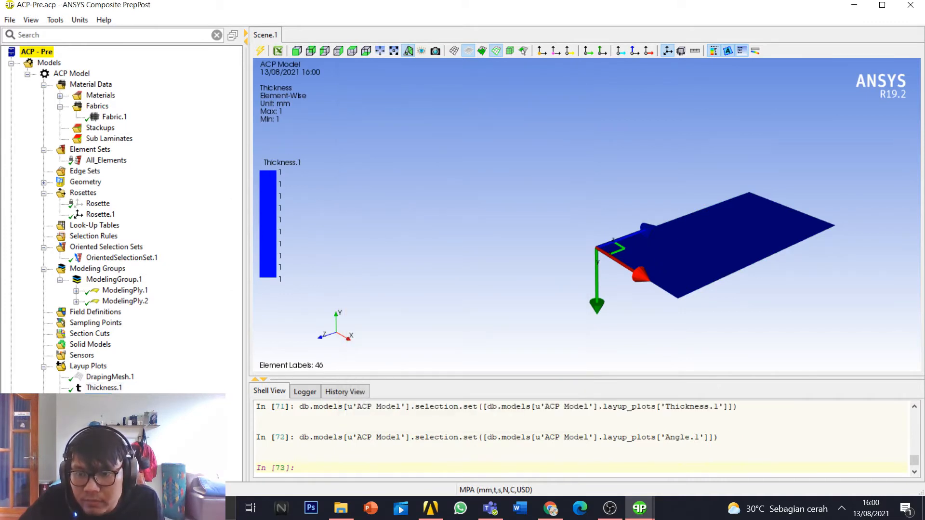
pyautogui.rightClick(92, 397)
pyautogui.click(125, 343)
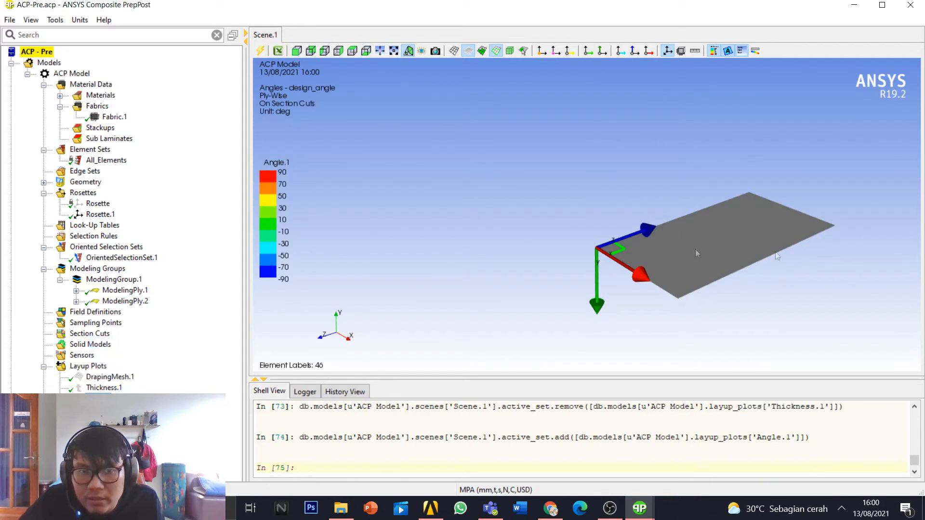
# Step: Inspect the design angle of ModelingPly.1 and ModelingPly.2 on the plate, and return to the Workbench project by closing ACP Pre
pyautogui.moveTo(680, 225); pyautogui.dragTo(594, 160, button='middle')
pyautogui.click(125, 290)
pyautogui.click(127, 301)
pyautogui.moveTo(713, 232); pyautogui.dragTo(810, 296, button='middle')
pyautogui.moveTo(649, 234); pyautogui.dragTo(683, 159, button='middle')
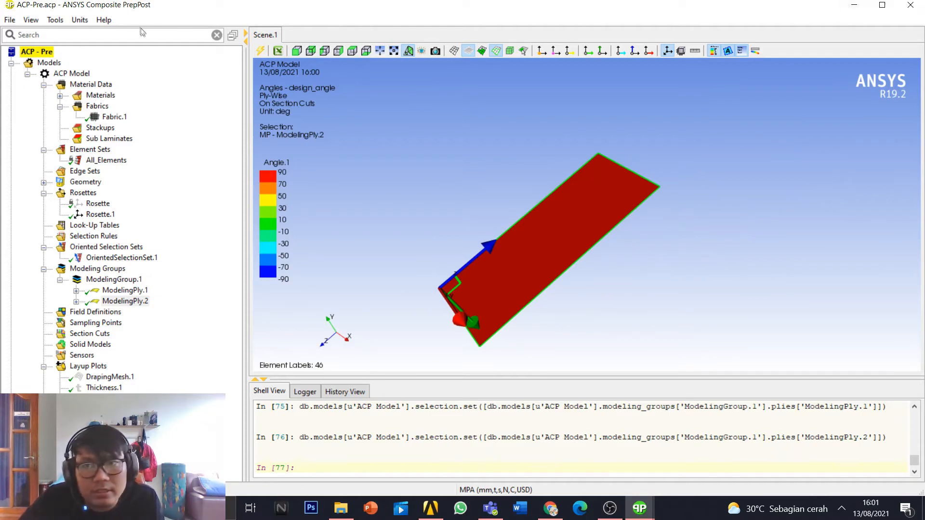
pyautogui.click(910, 5)
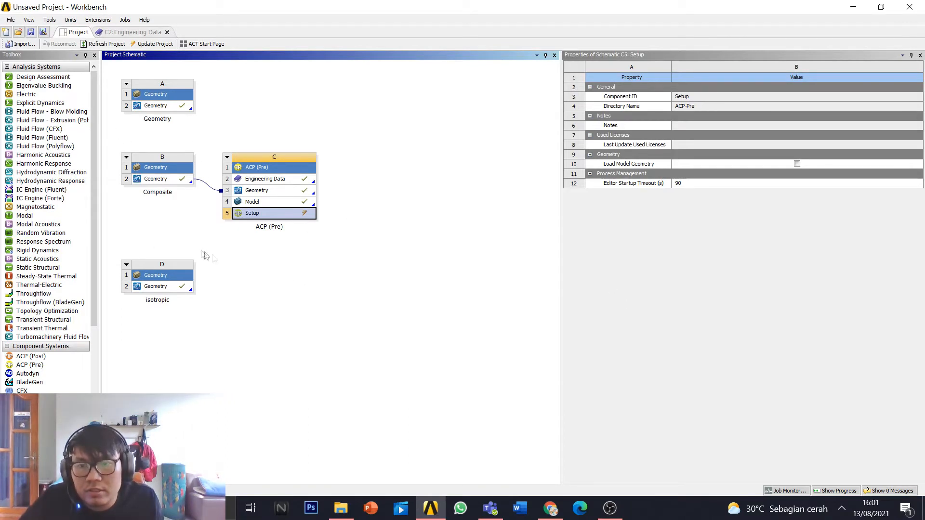
pyautogui.click(145, 313)
pyautogui.moveTo(48, 366); pyautogui.dragTo(142, 364)
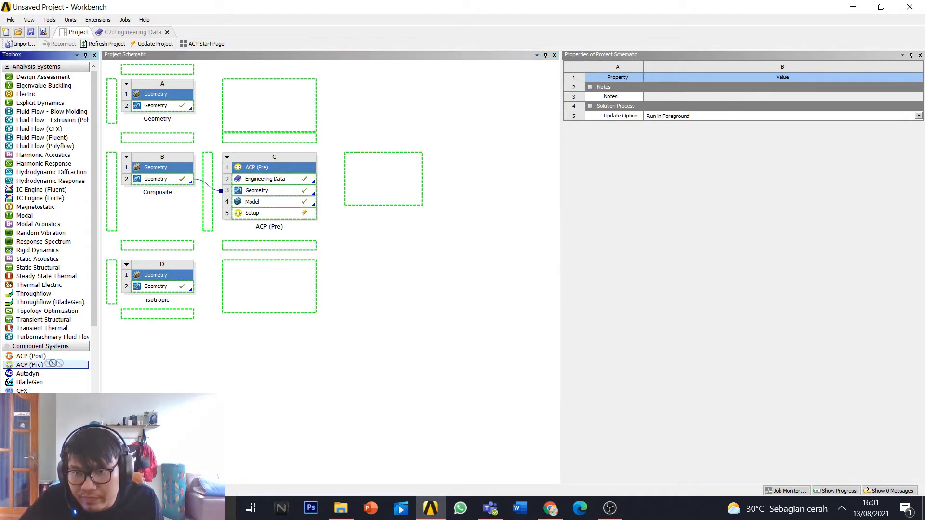
pyautogui.moveTo(39, 370); pyautogui.dragTo(49, 318)
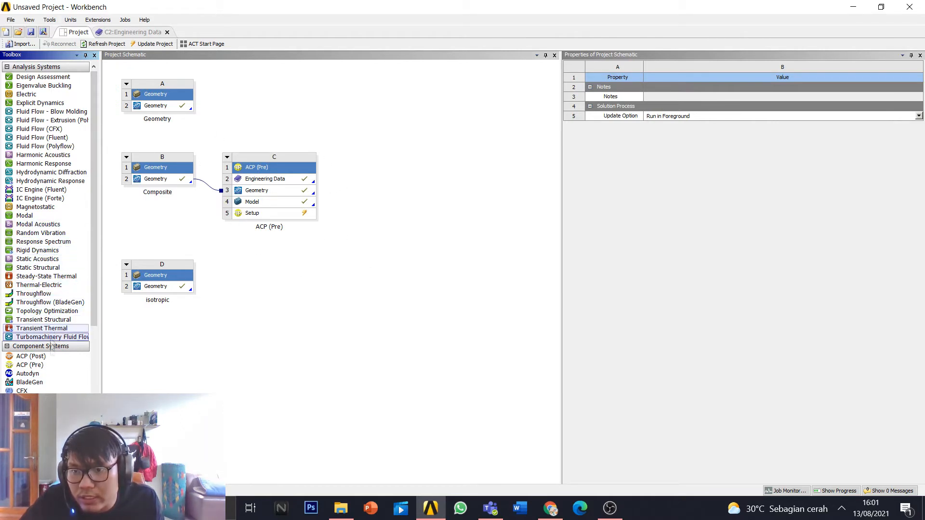
# Step: Add a Mechanical Model system beside the isotropic geometry and share that geometry with its Geometry cell
pyautogui.scroll(-2, 70, 328)
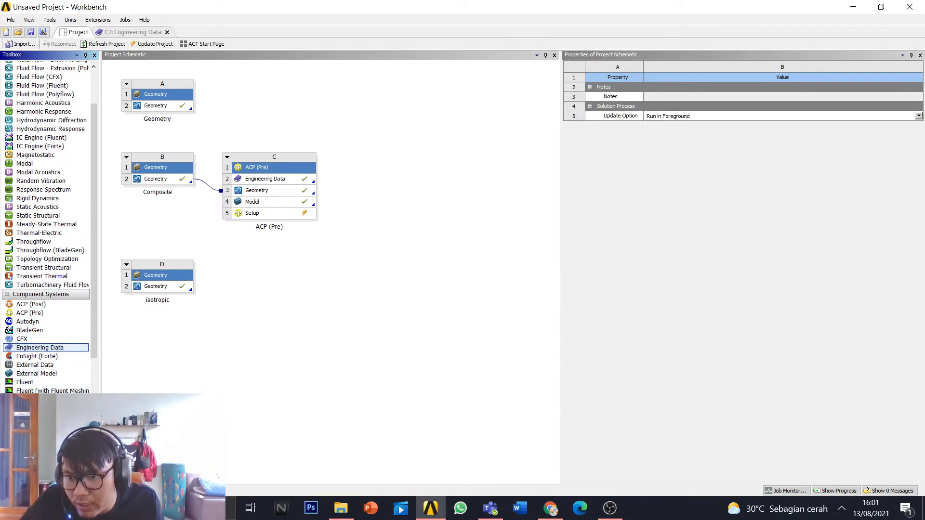
pyautogui.moveTo(41, 461); pyautogui.dragTo(285, 292)
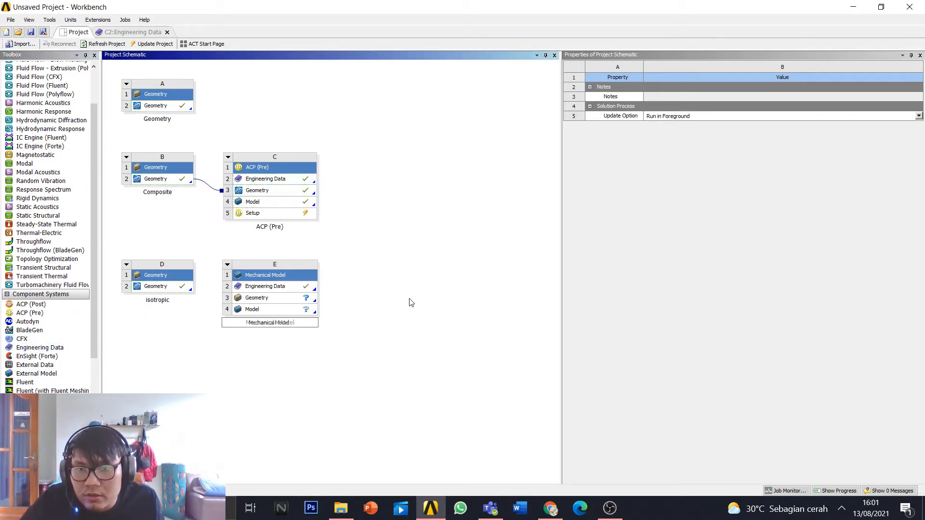
pyautogui.click(191, 286)
pyautogui.moveTo(177, 286); pyautogui.dragTo(259, 304)
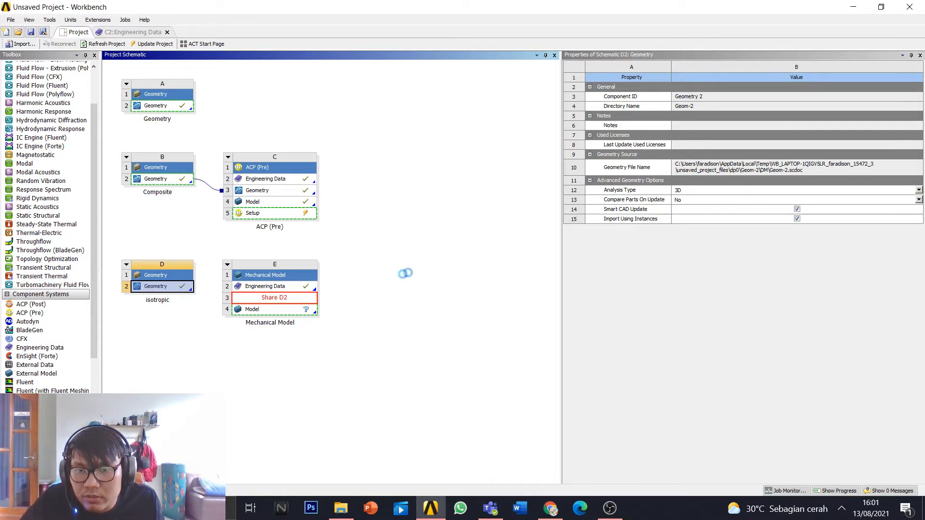
# Step: Open the Mechanical Model's Model cell in Mechanical, and switch to the isotropic geometry in SpaceClaim
pyautogui.rightClick(246, 310)
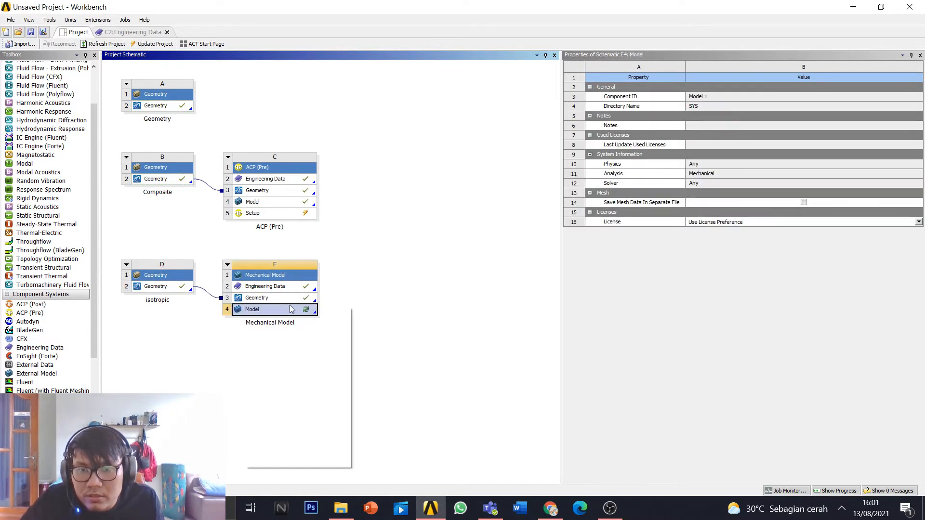
pyautogui.click(281, 314)
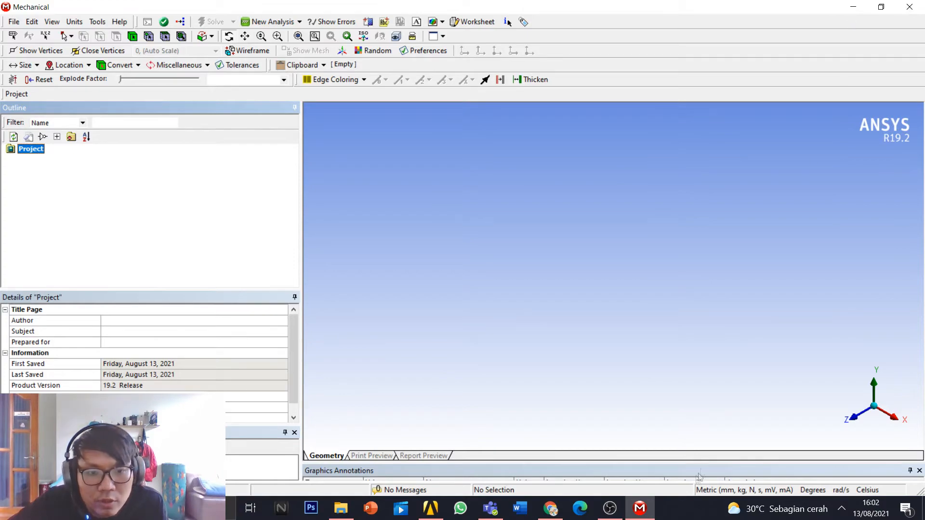
pyautogui.click(430, 508)
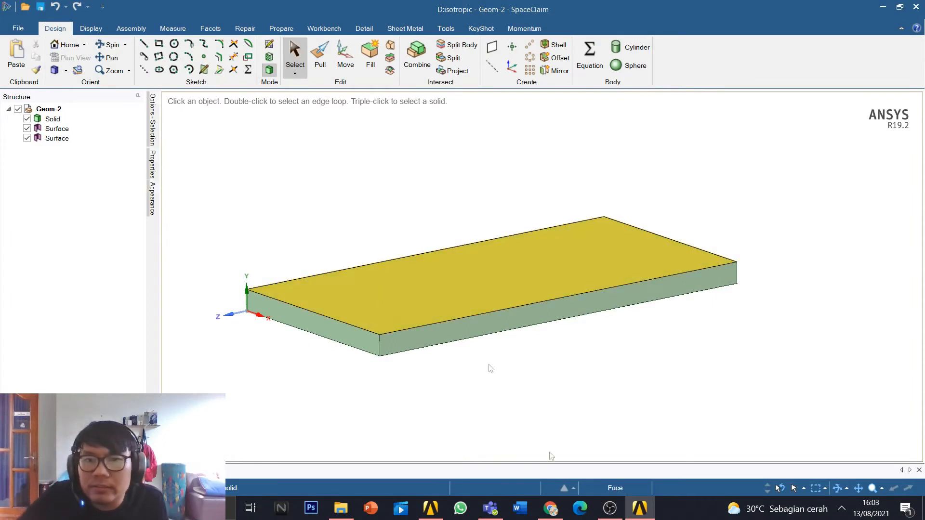
pyautogui.click(315, 306)
pyautogui.click(270, 266)
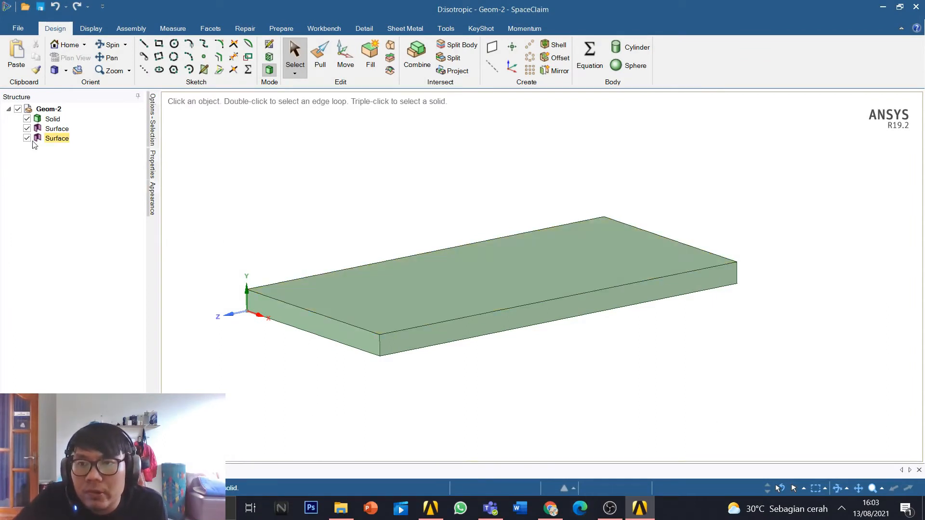
# Step: Delete the solid and the lower surface of the isotropic plate, keeping only its upper surface, and return to the Workbench project
pyautogui.click(51, 119)
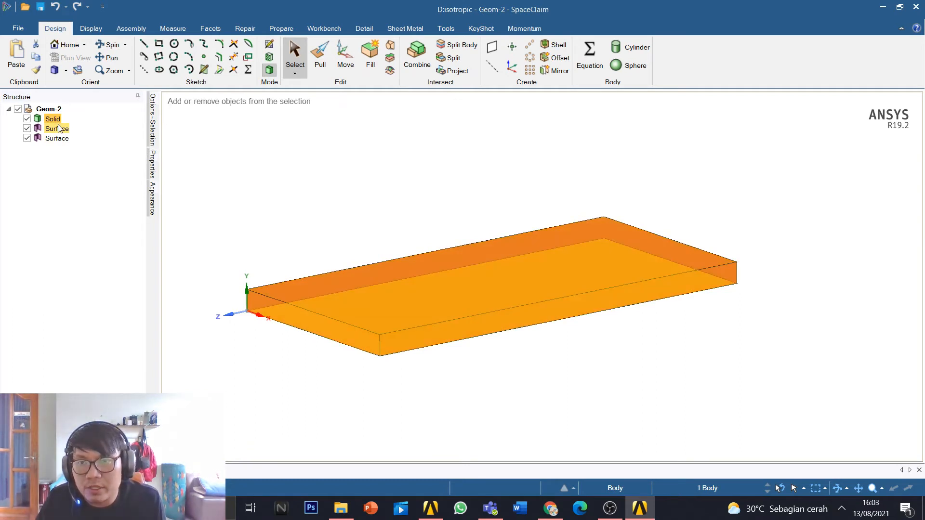
pyautogui.keyDown('ctrl'); pyautogui.click(58, 128); pyautogui.keyUp('ctrl')
pyautogui.press('Delete')
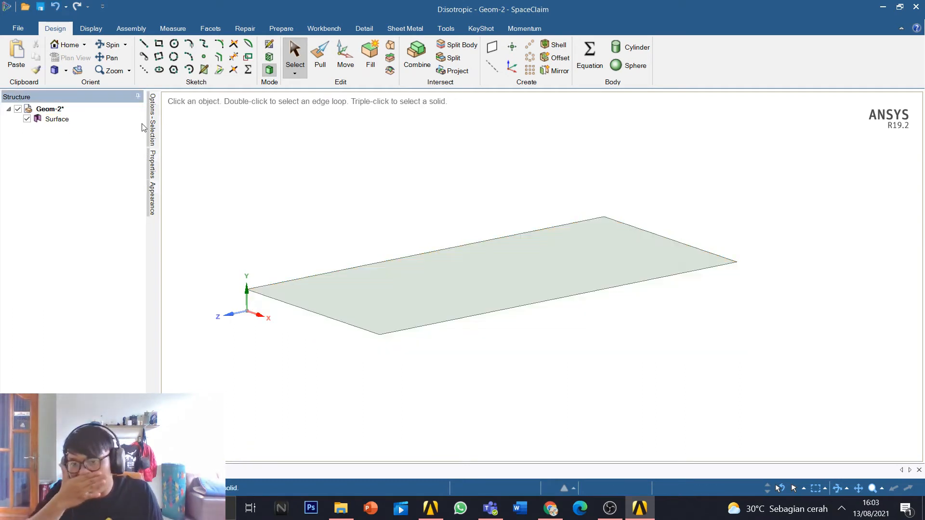
pyautogui.click(60, 119)
pyautogui.moveTo(369, 235)
pyautogui.mouseDown(button='middle')
pyautogui.moveTo(258, 182)
pyautogui.moveTo(314, 157)
pyautogui.moveTo(326, 231)
pyautogui.moveTo(467, 185)
pyautogui.moveTo(269, 198)
pyautogui.moveTo(392, 144)
pyautogui.moveTo(240, 184)
pyautogui.moveTo(371, 238)
pyautogui.mouseUp(button='middle')
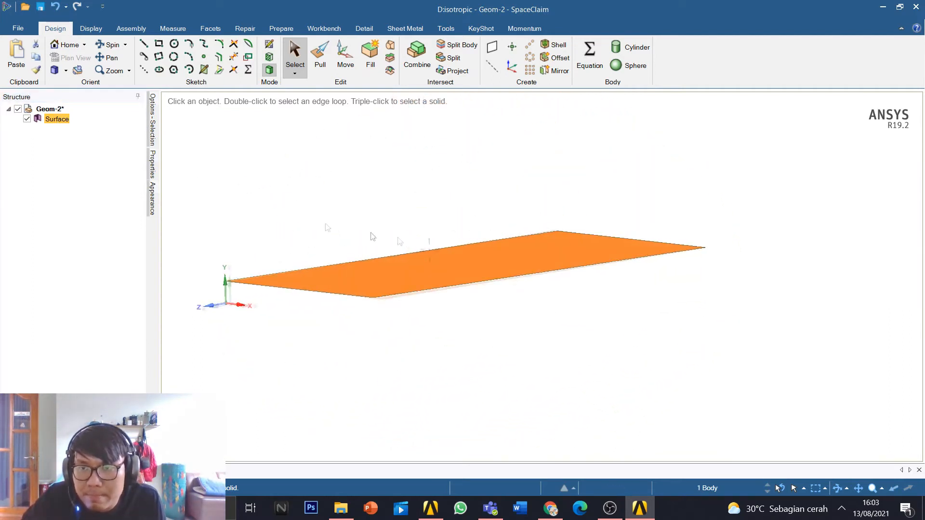
pyautogui.click(378, 220)
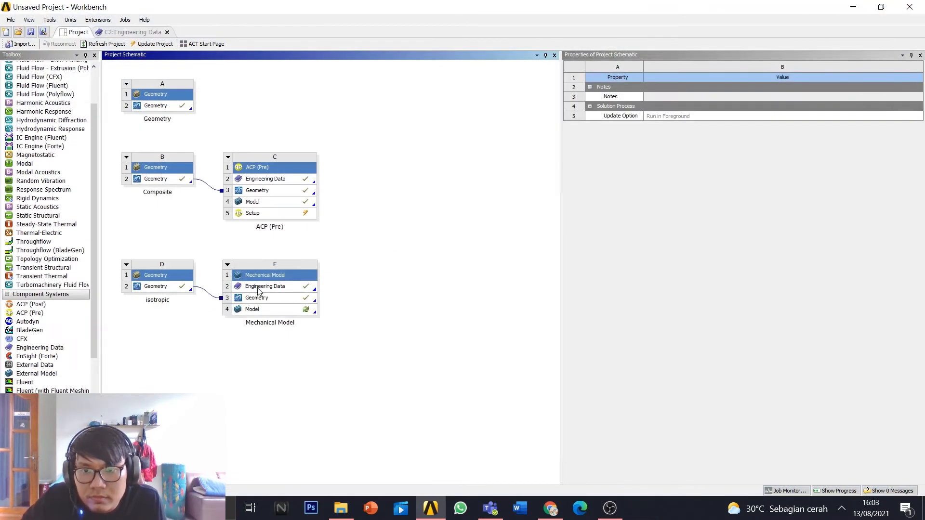
# Step: Reopen the Mechanical Model's Model cell for editing and have it re-read the changed upstream geometry
pyautogui.click(254, 297)
pyautogui.rightClick(254, 297)
pyautogui.press('Escape')
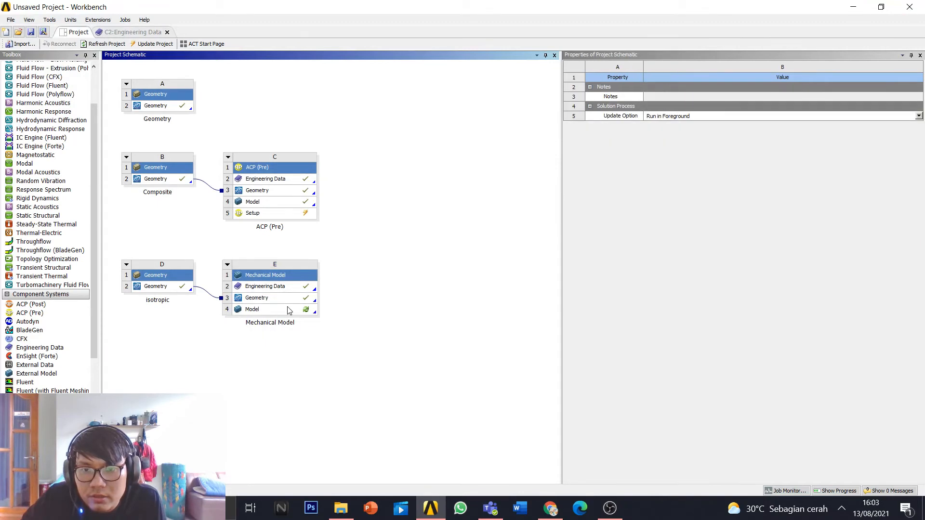
pyautogui.click(282, 310)
pyautogui.rightClick(282, 310)
pyautogui.click(305, 318)
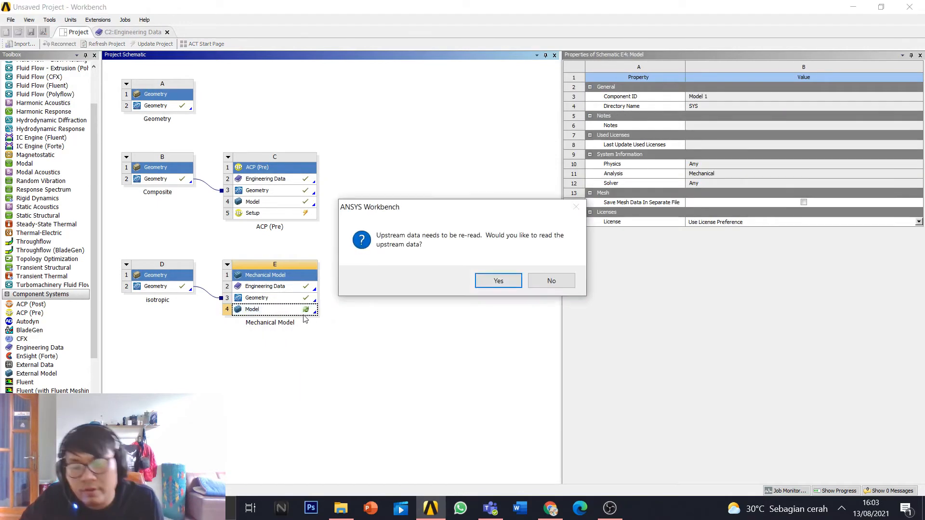
pyautogui.click(501, 273)
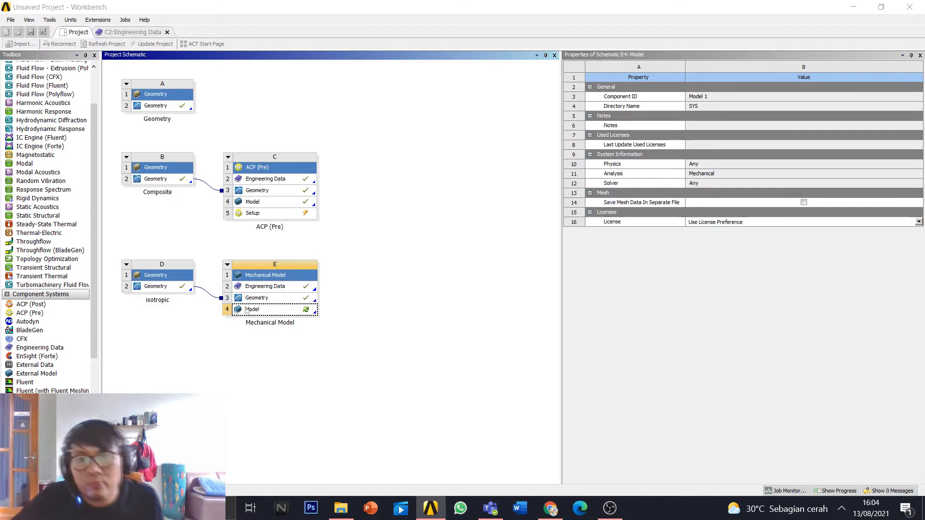
pyautogui.click(180, 241)
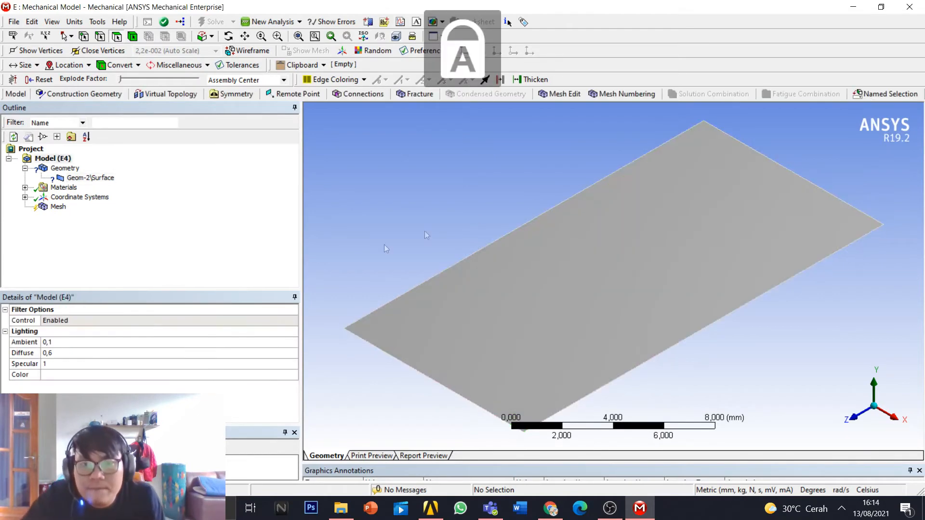
# Step: Set the thickness of the Geom-2\Surface body to 0,5 mm
pyautogui.moveTo(678, 295); pyautogui.dragTo(741, 280, button='middle')
pyautogui.click(90, 178)
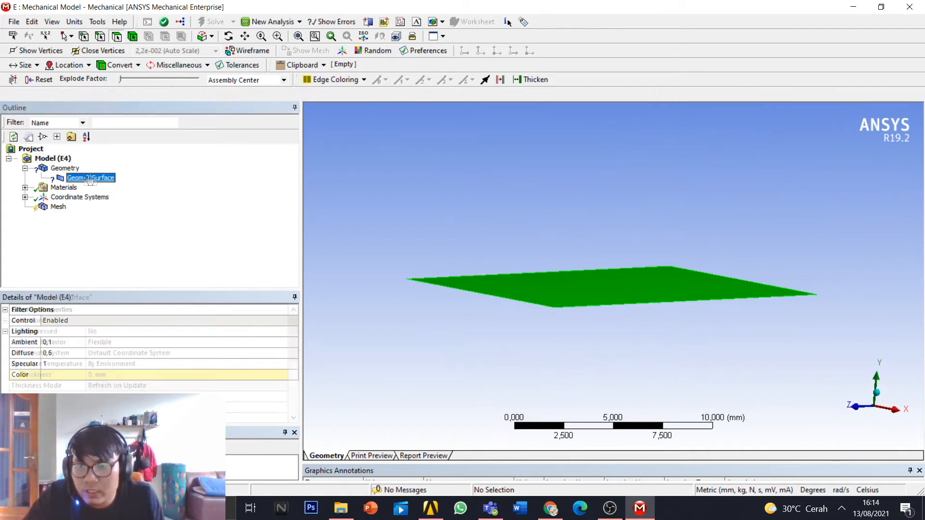
pyautogui.click(115, 375)
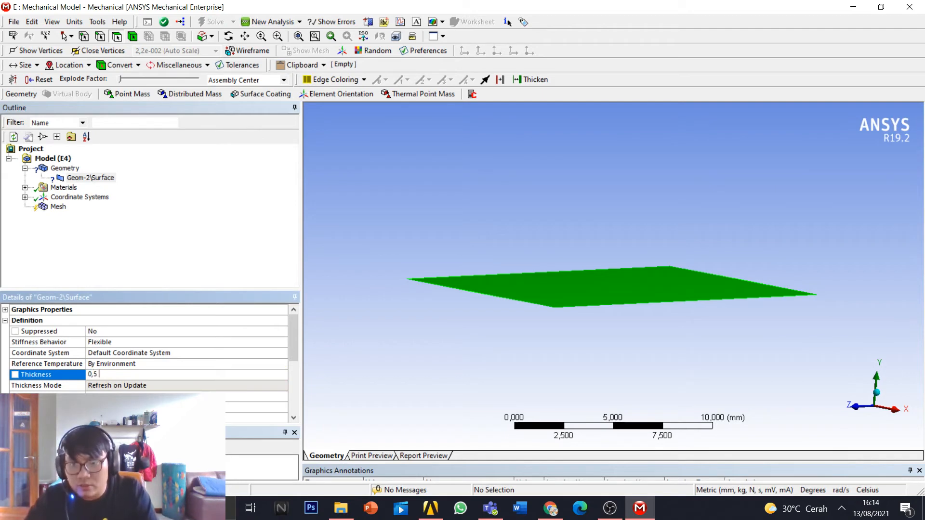
pyautogui.write('0,5')
pyautogui.press('BackSpace')
pyautogui.press('Return')
pyautogui.click(115, 375)
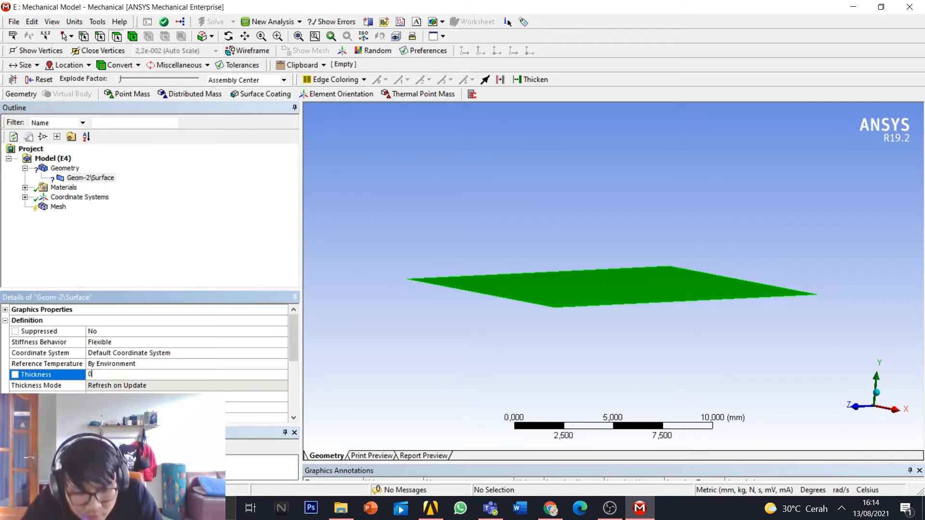
pyautogui.write('0,5')
pyautogui.press('Return')
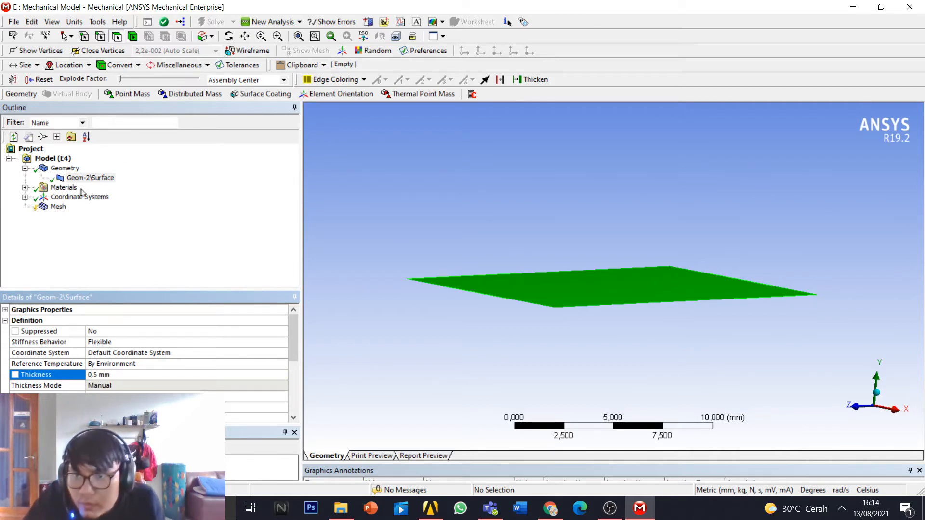
# Step: Set the offset type of the Geom-2\Surface body to Bottom
pyautogui.scroll(-1, 110, 380)
pyautogui.click(103, 365)
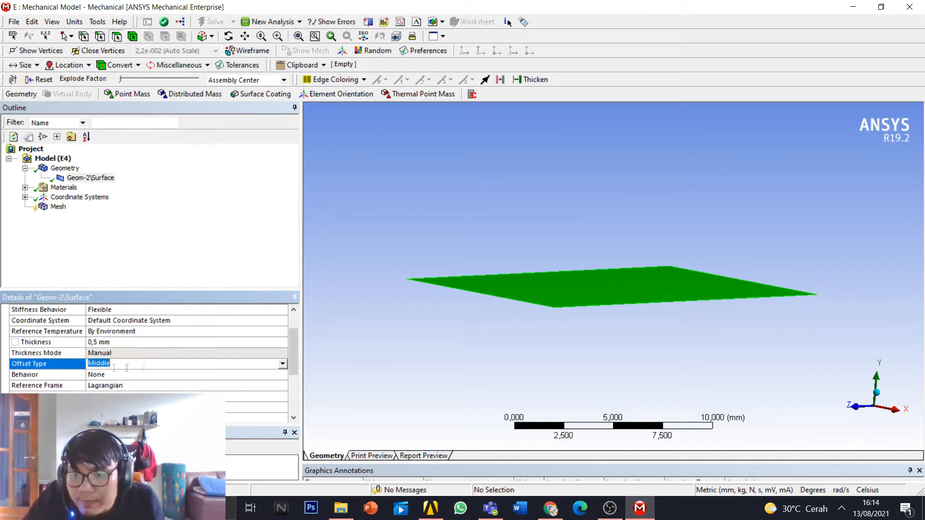
pyautogui.click(281, 365)
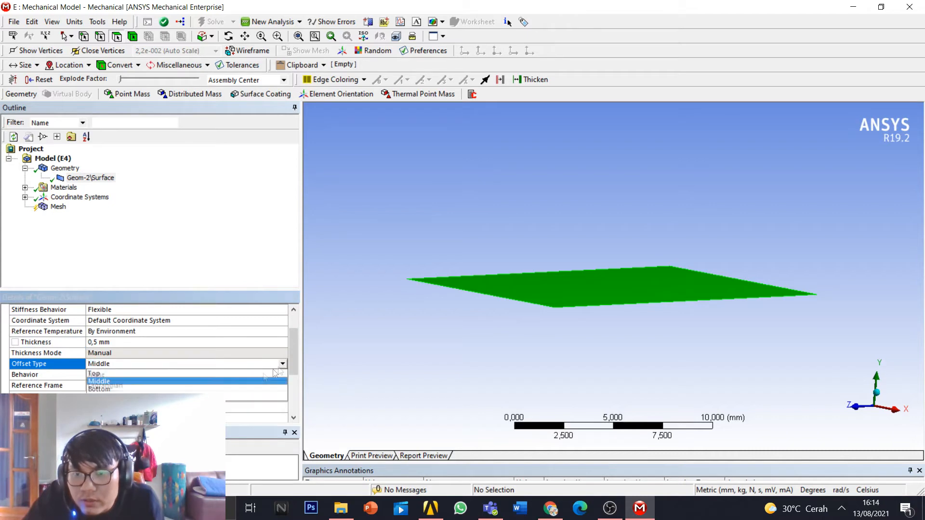
pyautogui.click(142, 389)
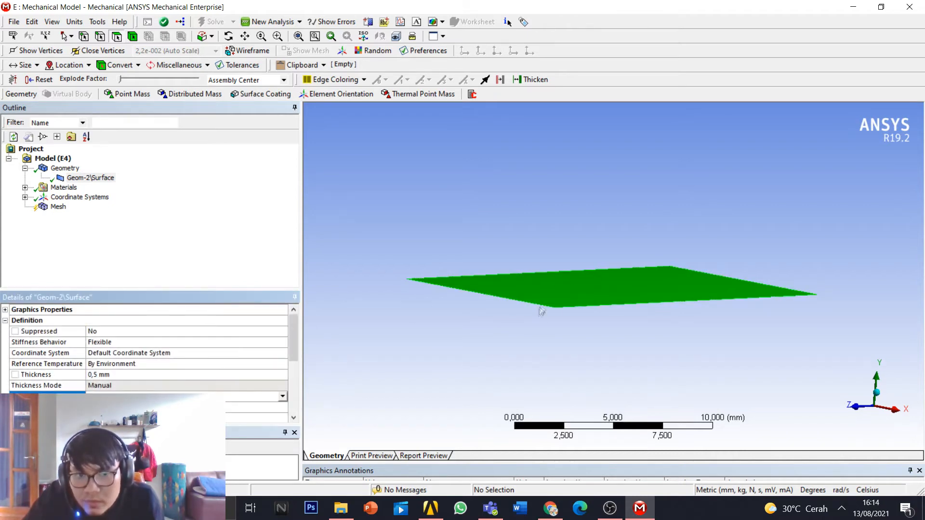
# Step: Generate the mesh with the default element size and examine the shell thickness relative to the surface
pyautogui.click(58, 208)
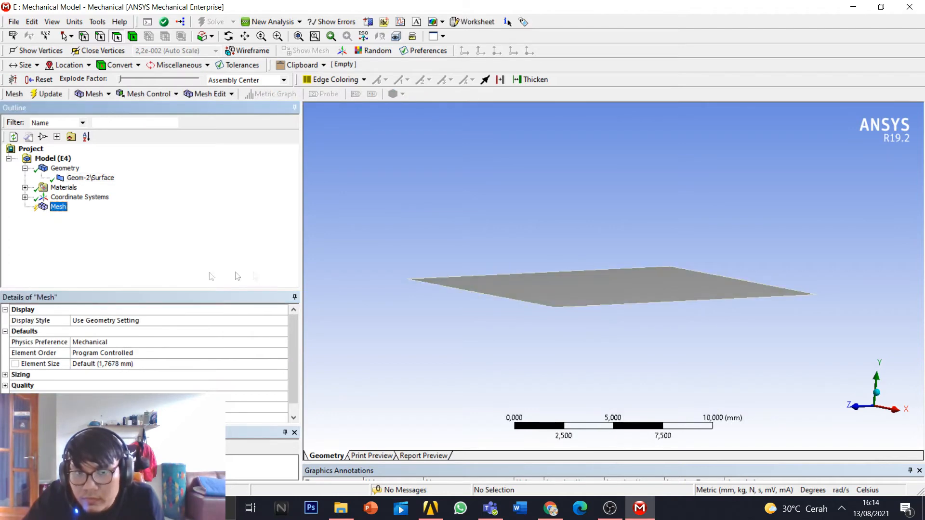
pyautogui.click(46, 94)
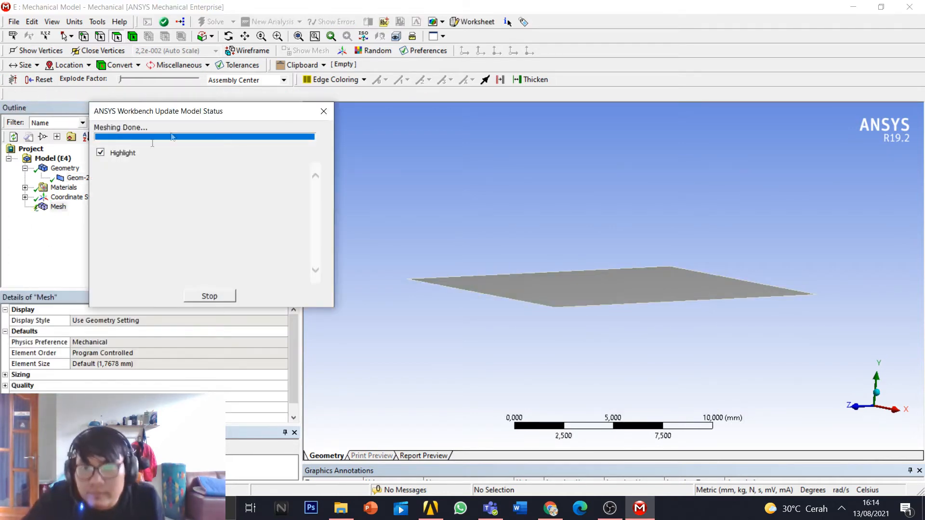
pyautogui.click(562, 303)
pyautogui.moveTo(550, 306); pyautogui.dragTo(529, 329, button='middle')
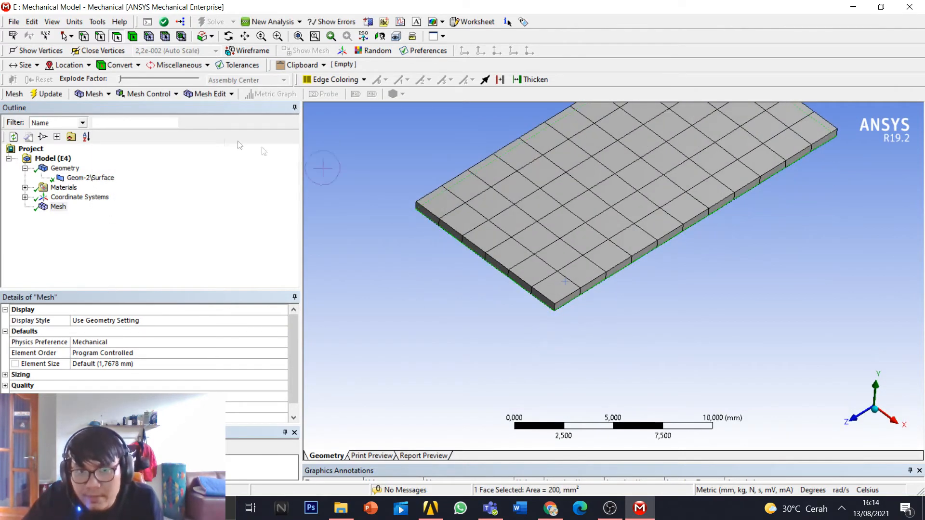
# Step: Change the surface body's offset type to Middle and examine on the mesh where the thickness lies relative to the surface
pyautogui.click(97, 178)
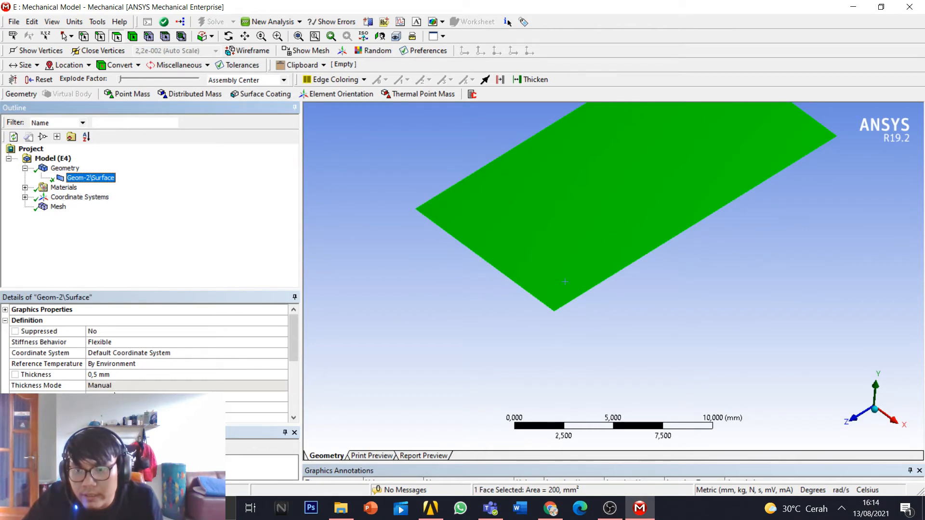
pyautogui.click(114, 394)
pyautogui.moveTo(545, 225); pyautogui.dragTo(482, 271, button='middle')
pyautogui.click(282, 397)
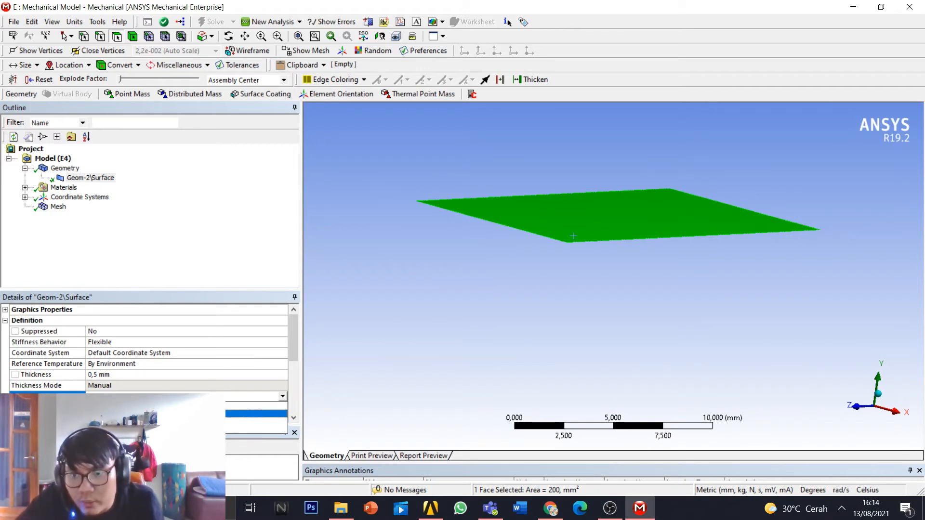
pyautogui.click(127, 414)
pyautogui.click(58, 207)
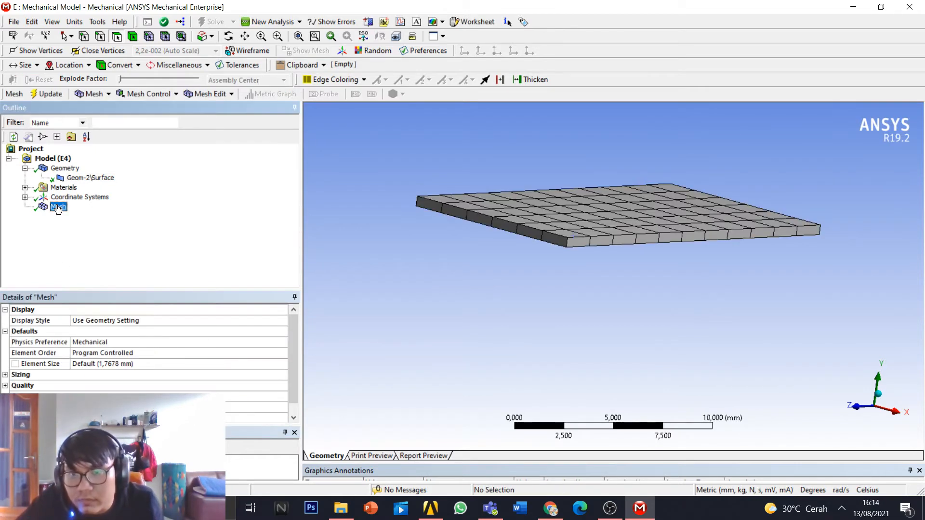
pyautogui.click(596, 244)
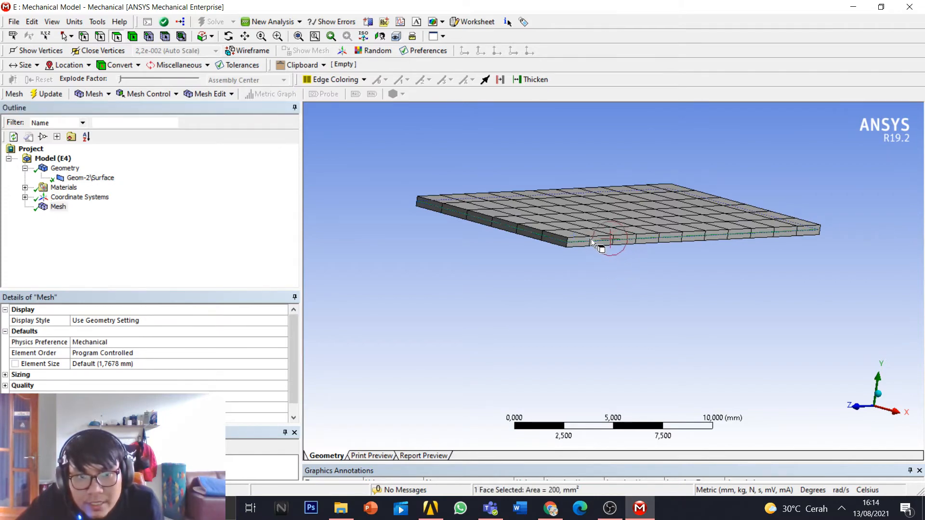
pyautogui.scroll(5, 645, 262)
pyautogui.moveTo(530, 273); pyautogui.dragTo(446, 269, button='middle')
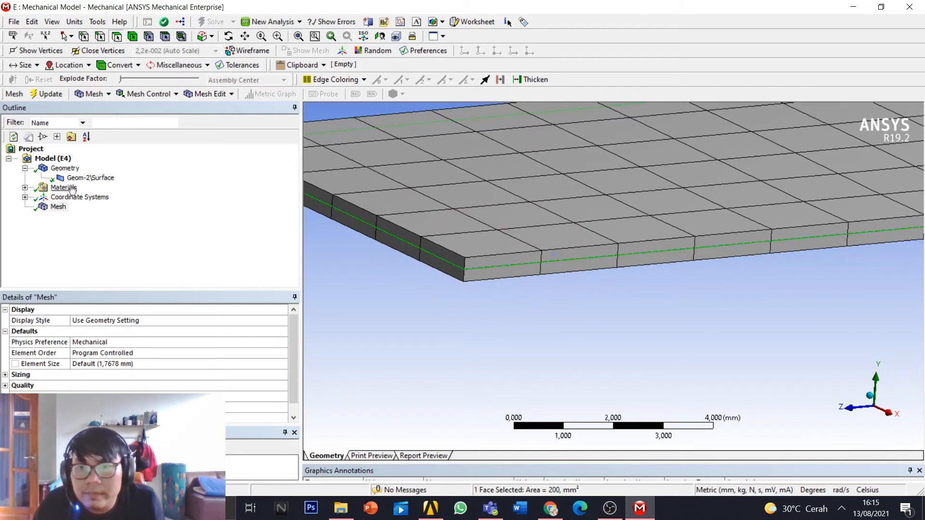
# Step: Change the surface body's offset type from Middle to Bottom and check the meshed plate from its underside
pyautogui.click(91, 178)
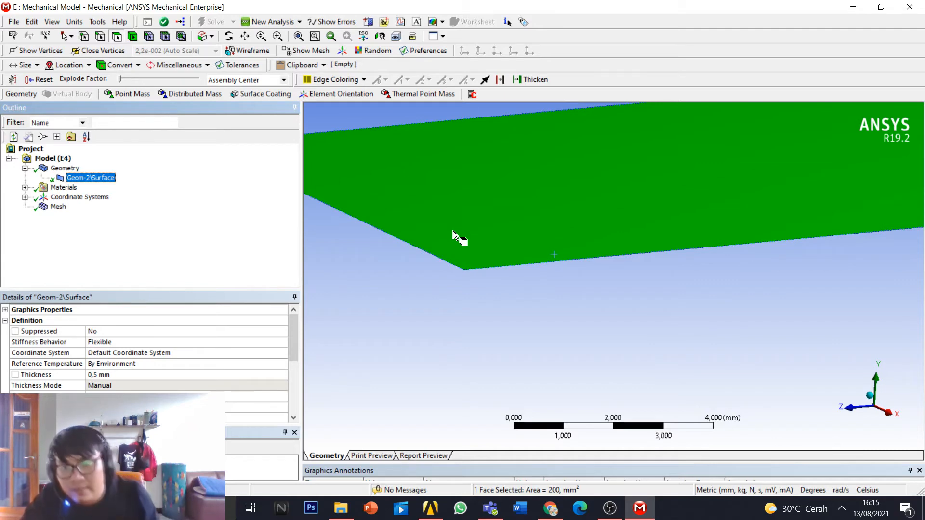
pyautogui.click(193, 397)
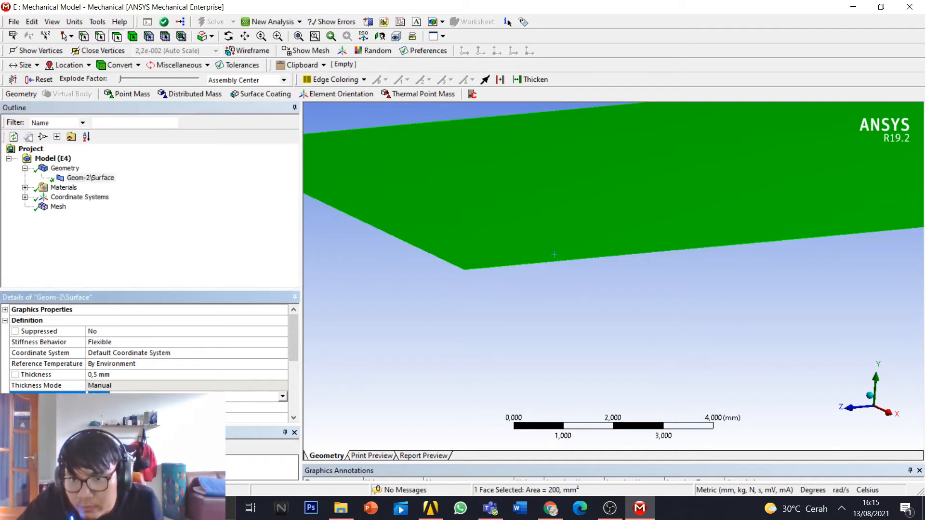
pyautogui.click(283, 396)
pyautogui.click(159, 422)
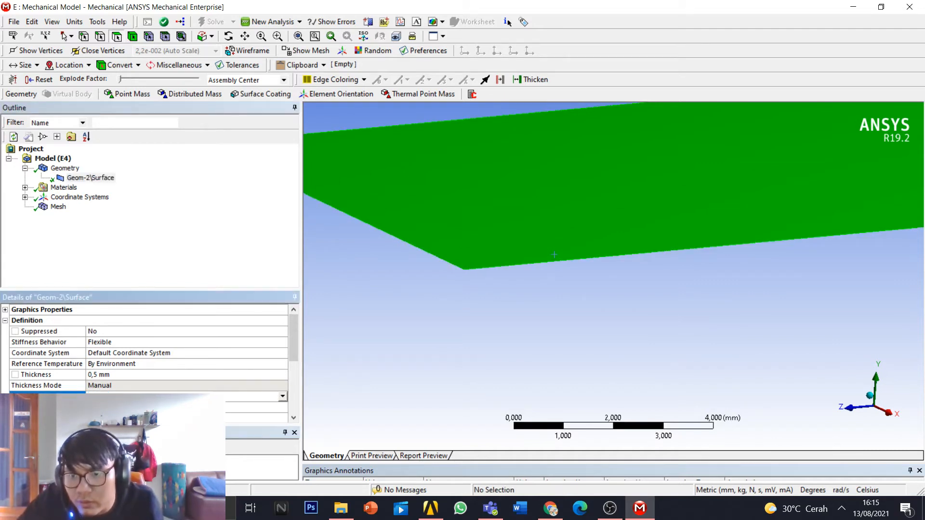
pyautogui.click(58, 207)
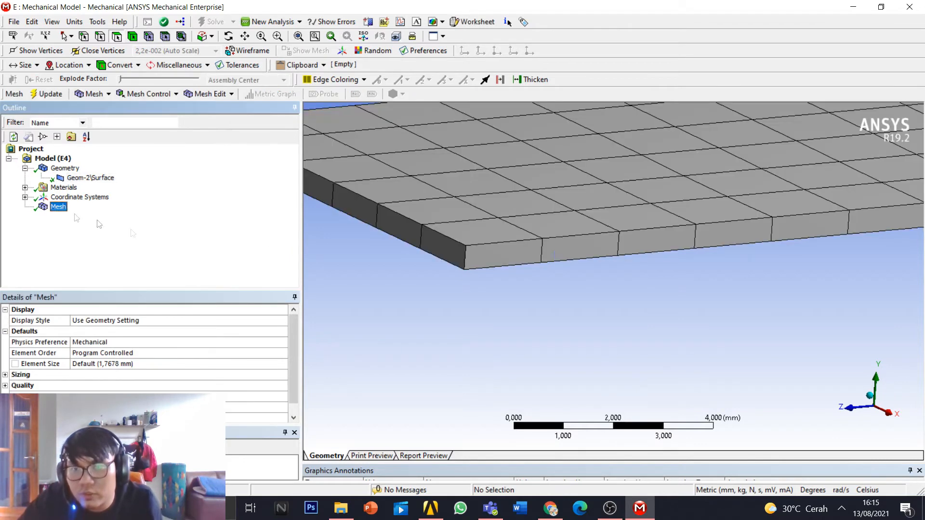
pyautogui.click(482, 263)
pyautogui.moveTo(513, 282); pyautogui.dragTo(489, 255, button='middle')
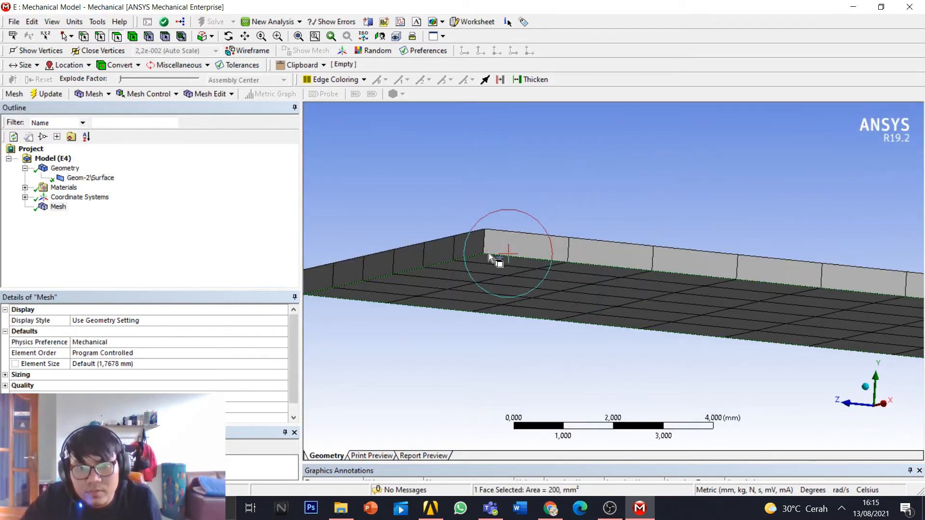
# Step: Review the details of the geometry, its surface body and the model's materials
pyautogui.click(473, 216)
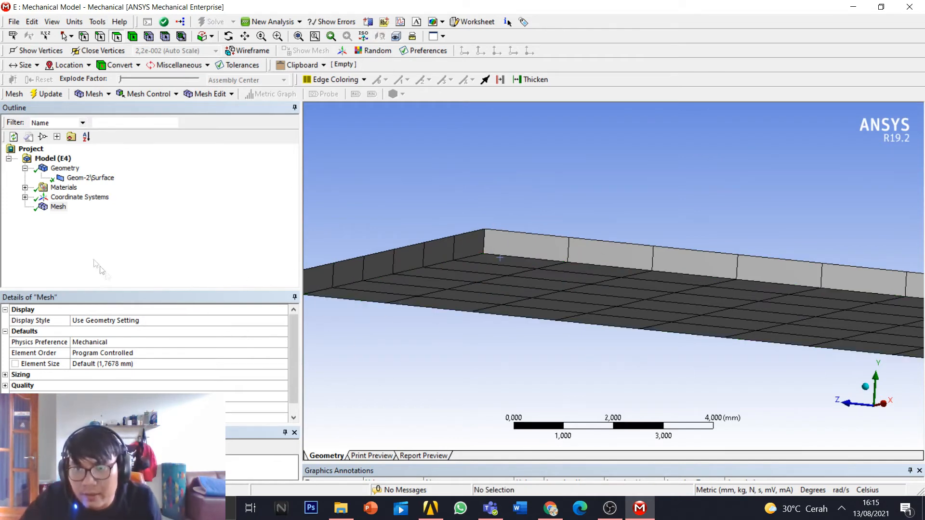
pyautogui.click(90, 178)
pyautogui.click(64, 168)
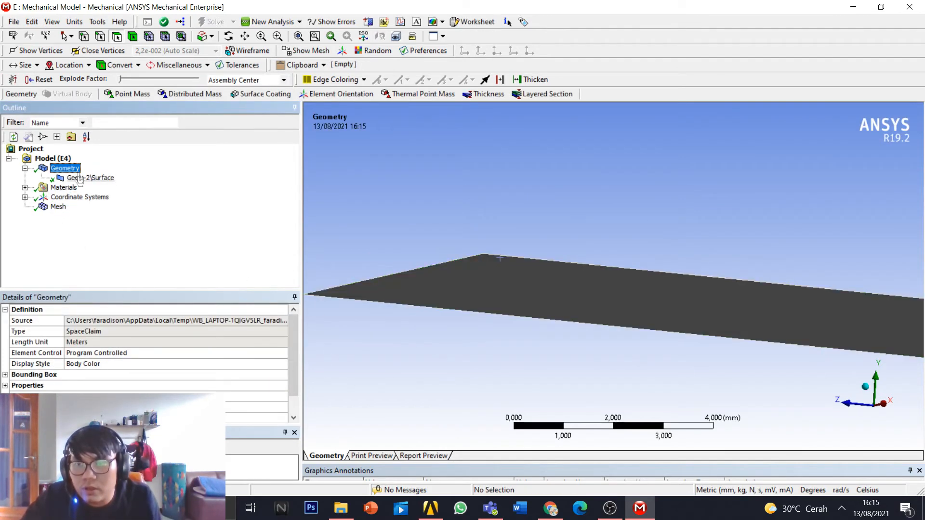
pyautogui.click(91, 178)
pyautogui.click(65, 187)
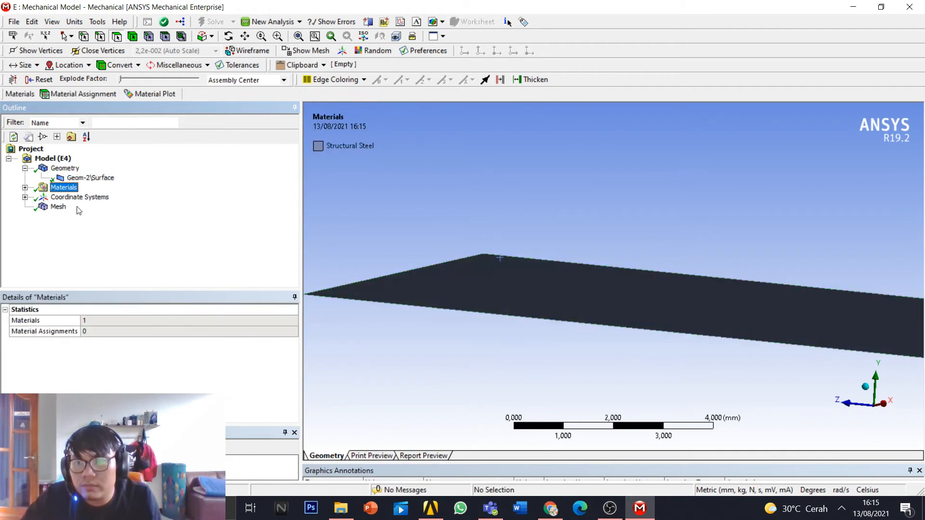
# Step: Check the surface body's thickness, offset and material assignment and its mesh, and close the Mechanical Model editor
pyautogui.click(58, 179)
pyautogui.scroll(-2, 121, 376)
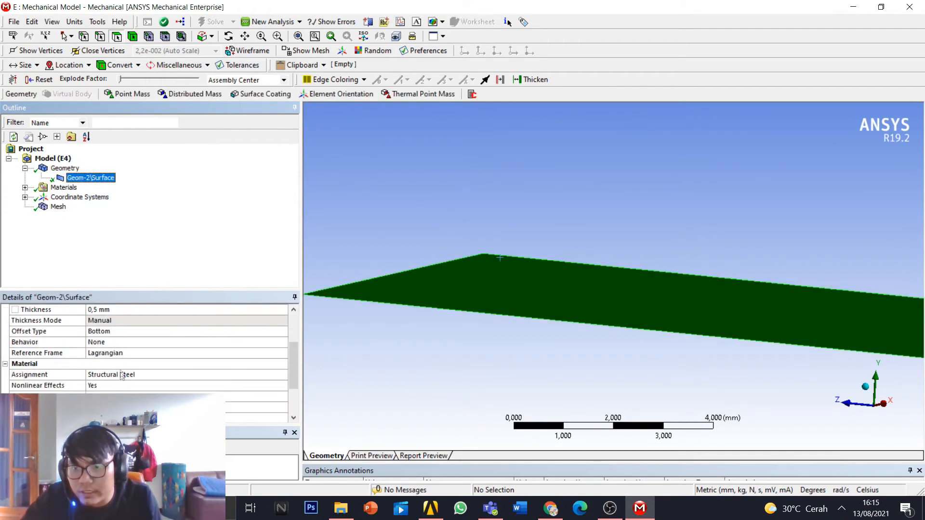
pyautogui.click(58, 207)
pyautogui.scroll(3, 639, 181)
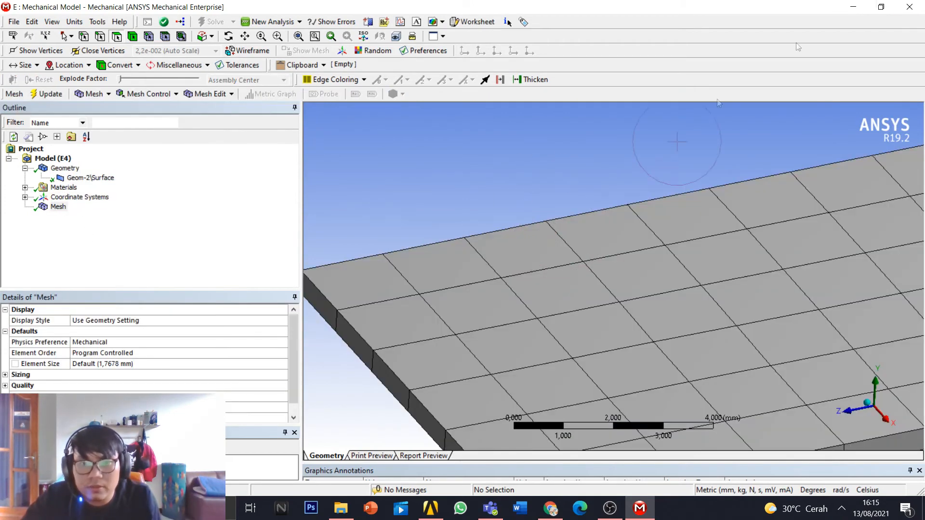
pyautogui.click(910, 7)
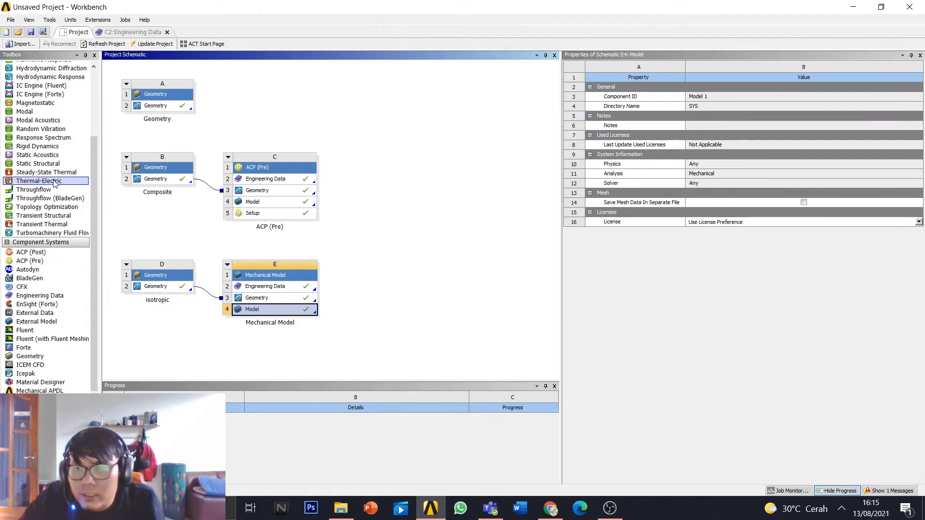
# Step: Add a Static Structural system beside the Mechanical Model and transfer the ACP (Pre) Setup to its Model as shell composite data
pyautogui.moveTo(47, 167); pyautogui.dragTo(397, 270)
pyautogui.click(346, 223)
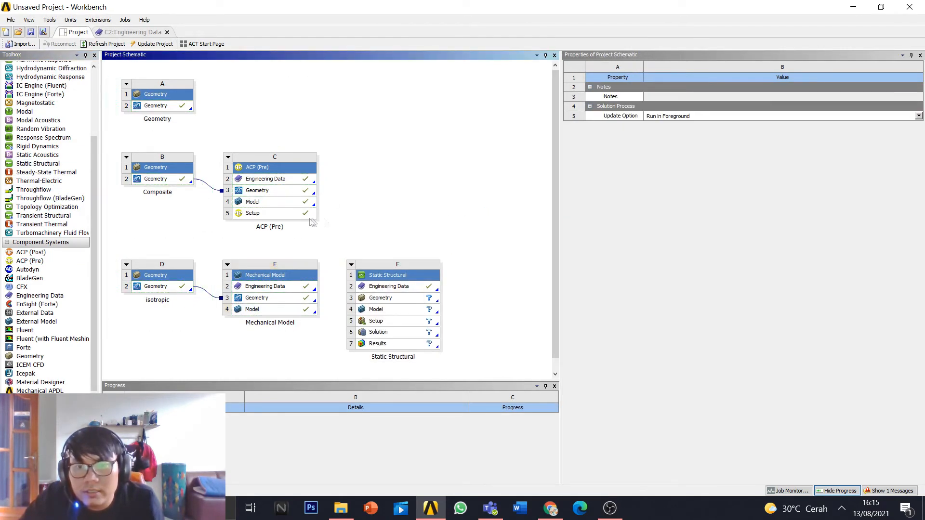
pyautogui.moveTo(287, 213); pyautogui.dragTo(379, 220)
pyautogui.moveTo(274, 231); pyautogui.dragTo(384, 310)
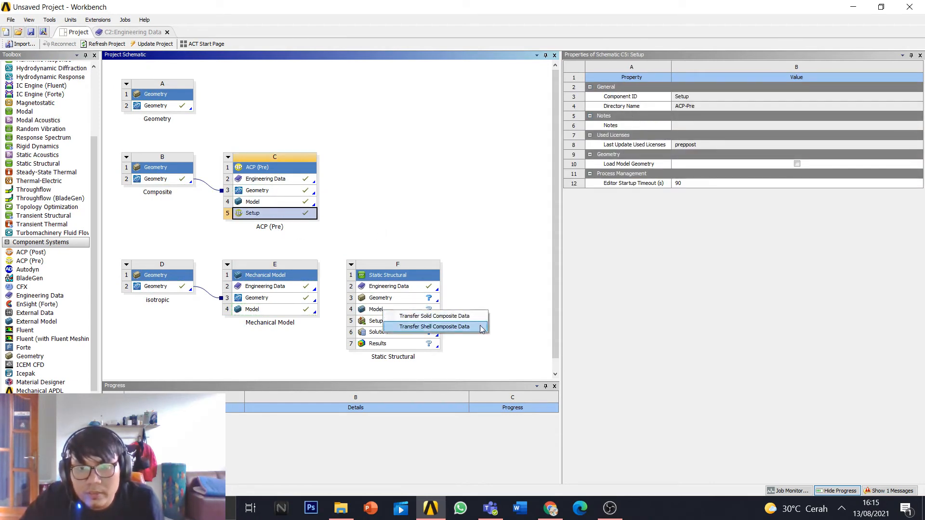
pyautogui.click(448, 327)
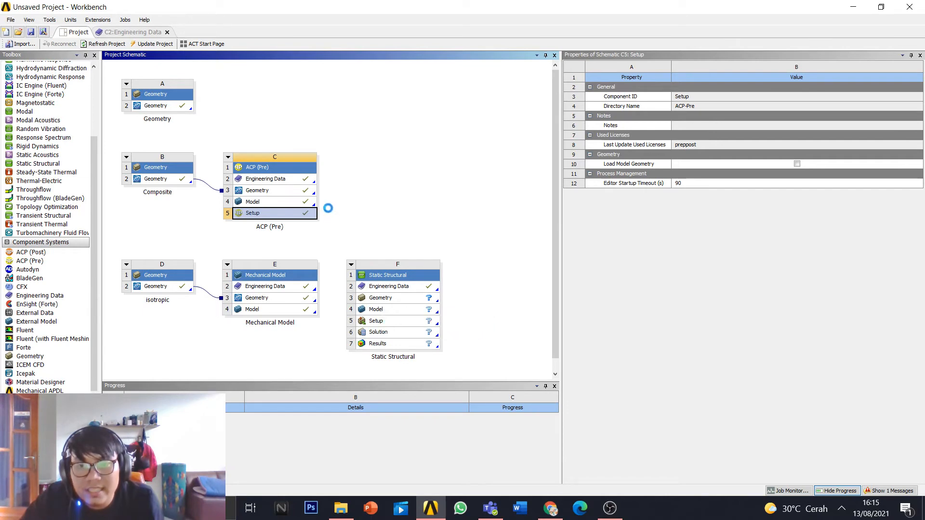
pyautogui.click(368, 203)
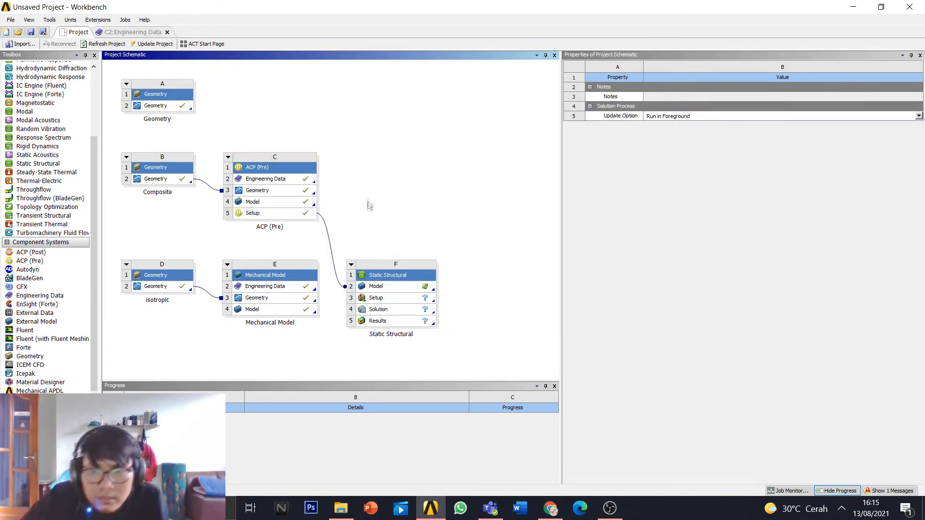
# Step: Link the Mechanical Model's Model to the Static Structural Model and update the Mechanical Model's Model
pyautogui.moveTo(303, 309); pyautogui.dragTo(385, 286)
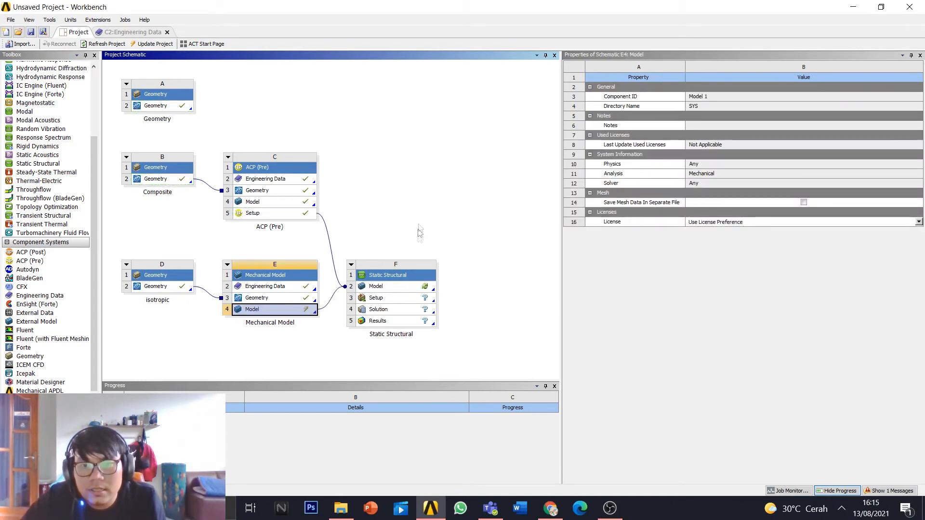
pyautogui.rightClick(293, 312)
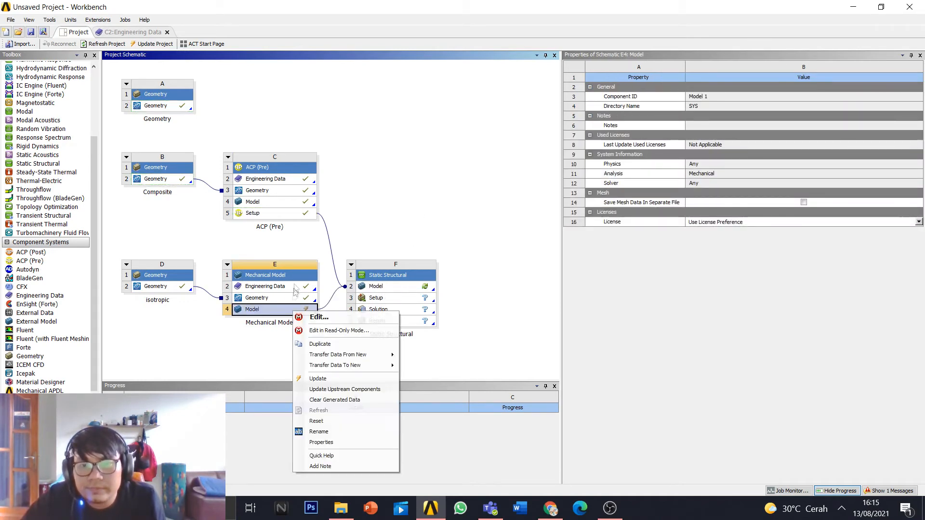
pyautogui.click(318, 379)
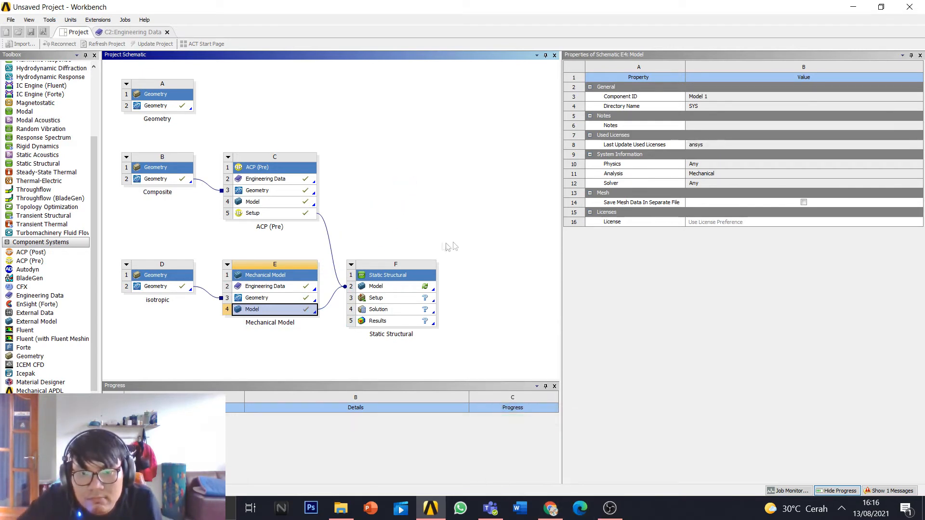
# Step: Check the transfer settings of the Static Structural Model and open that Model for editing
pyautogui.click(393, 288)
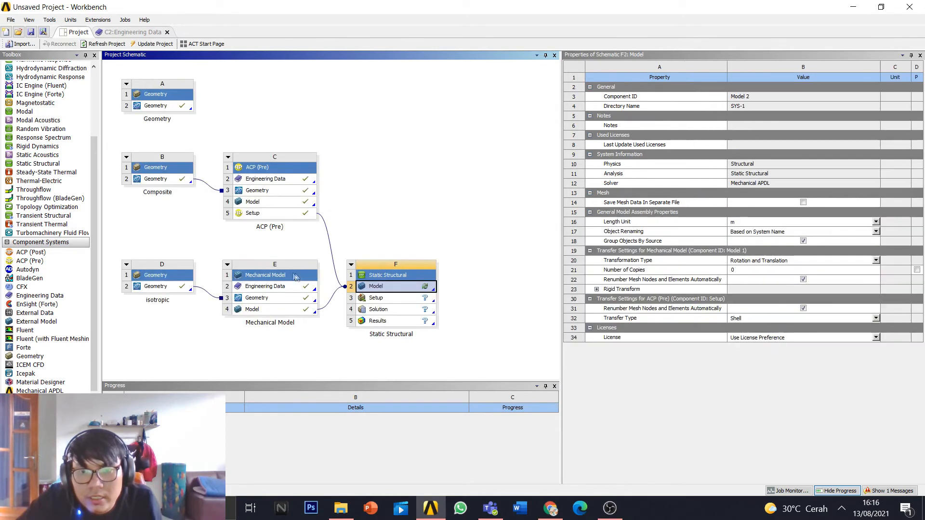
pyautogui.click(292, 311)
pyautogui.doubleClick(371, 288)
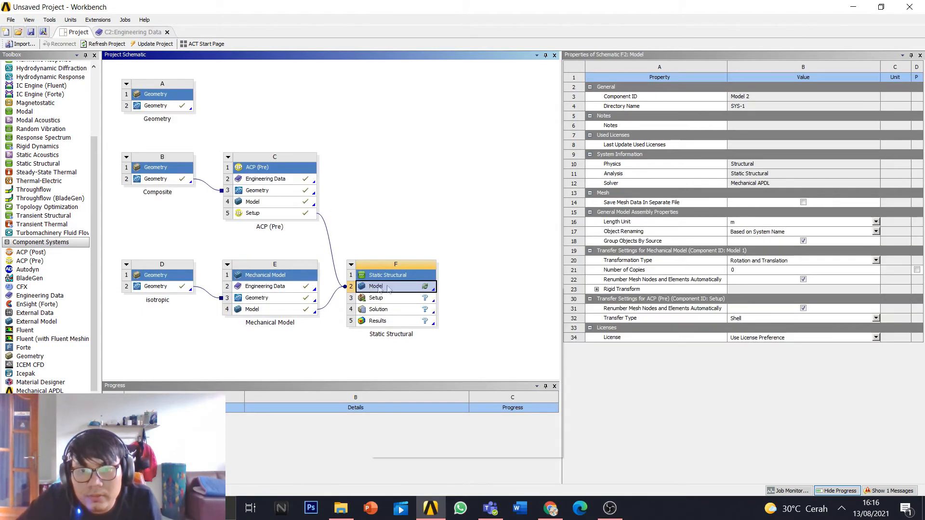
pyautogui.rightClick(426, 288)
pyautogui.click(348, 260)
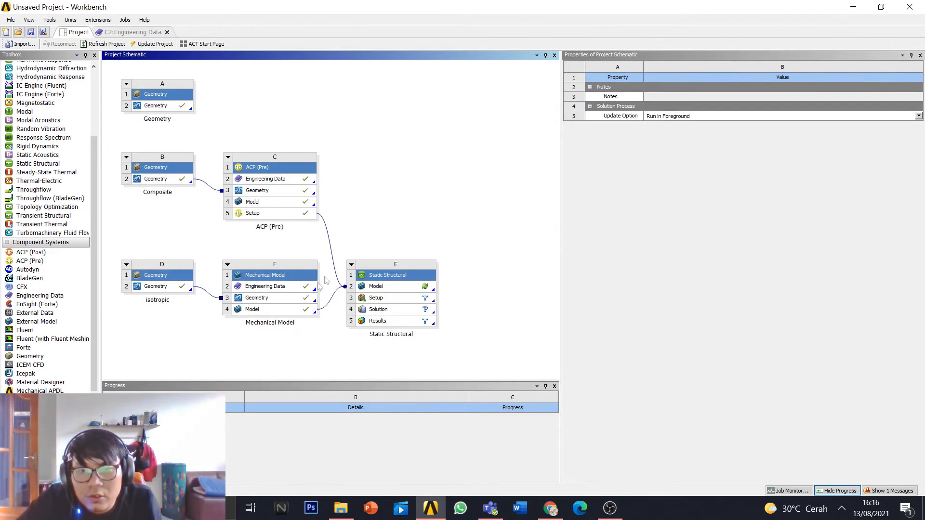
pyautogui.rightClick(381, 286)
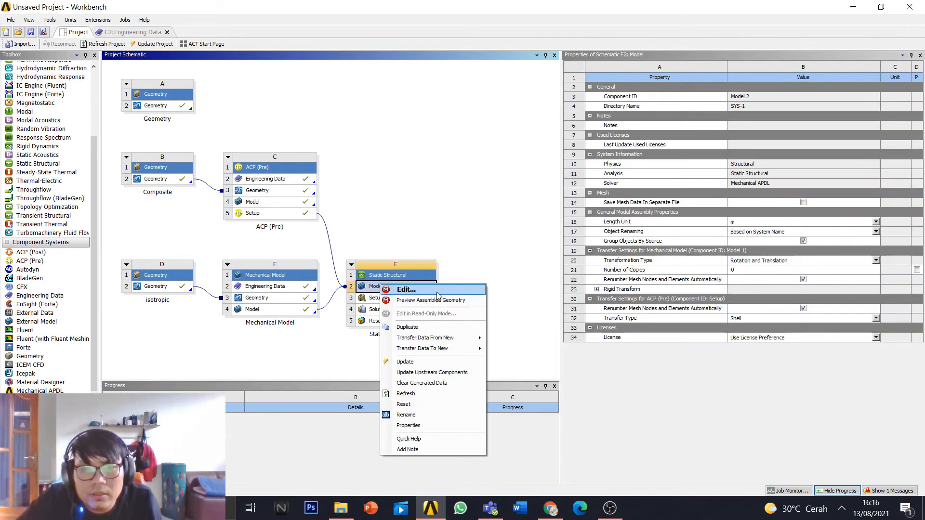
pyautogui.click(437, 291)
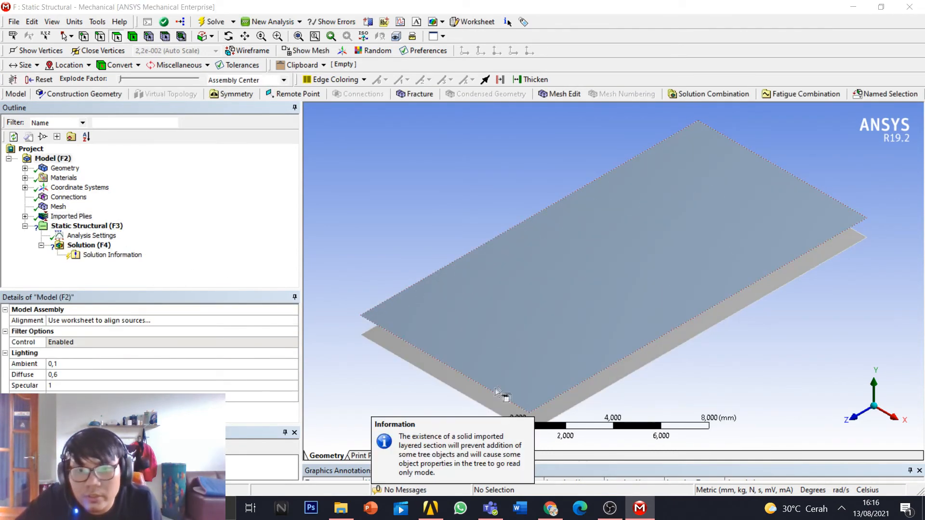
# Step: Examine the two assembled plate surfaces from the side and view their combined mesh
pyautogui.moveTo(567, 287); pyautogui.dragTo(609, 277, button='middle')
pyautogui.click(576, 273)
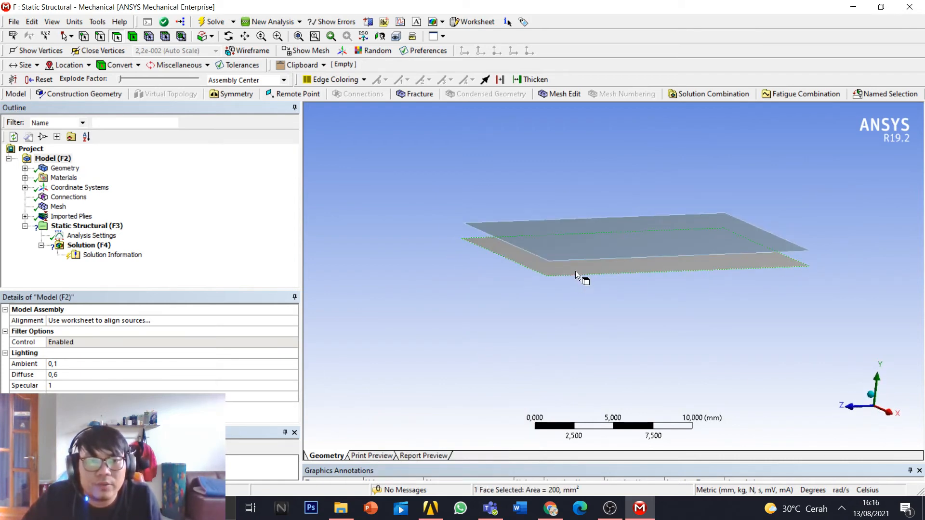
pyautogui.click(571, 243)
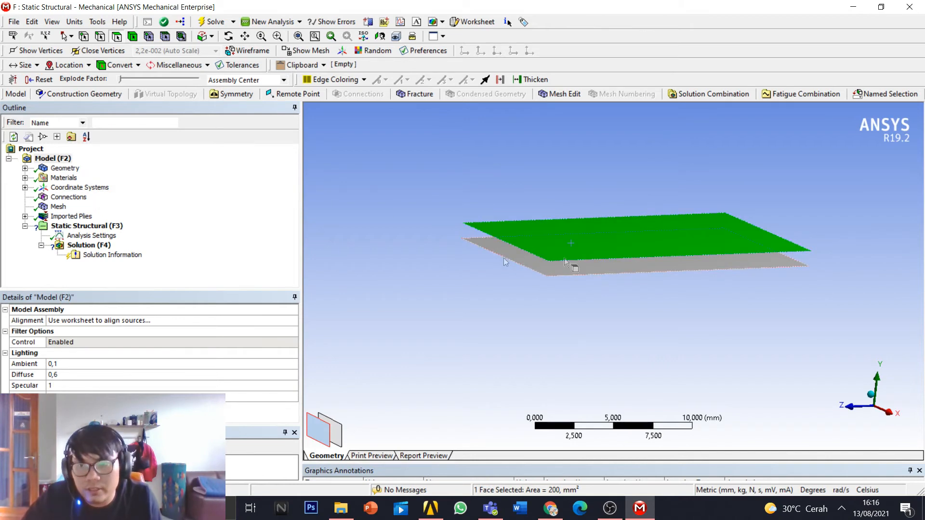
pyautogui.click(57, 206)
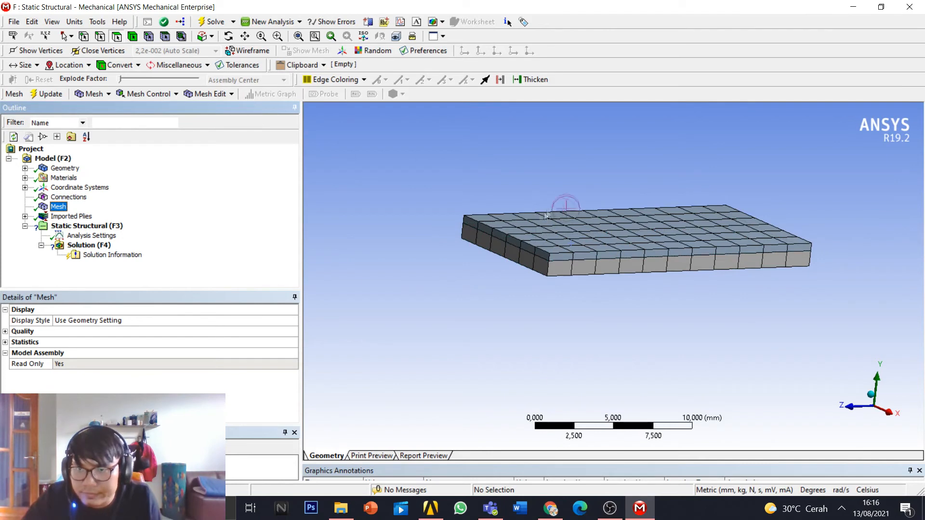
# Step: Insert a manual contact region under the assembled model's Connections
pyautogui.click(70, 197)
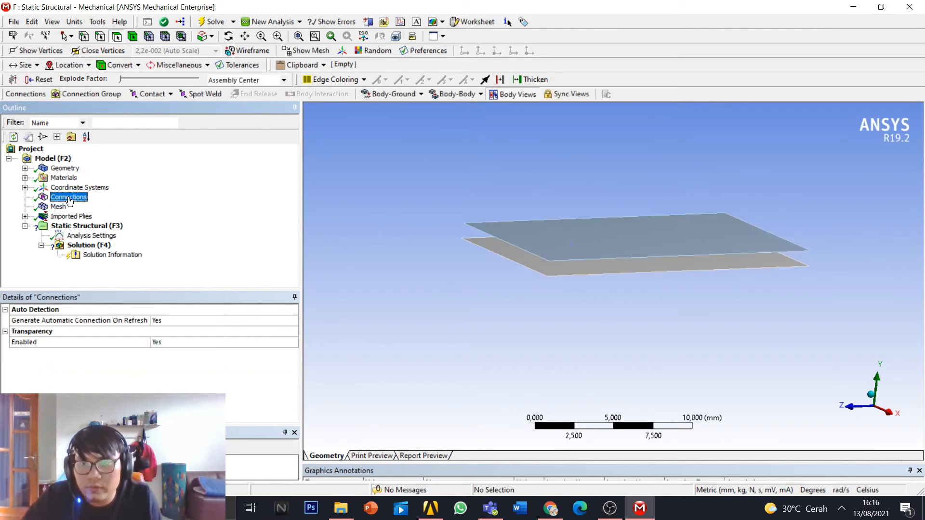
pyautogui.rightClick(70, 200)
pyautogui.moveTo(73, 205)
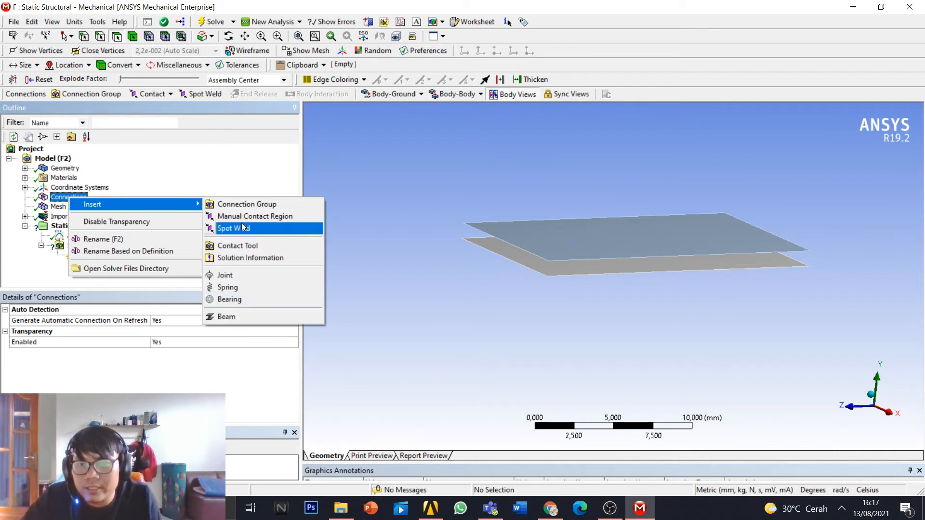
pyautogui.click(259, 221)
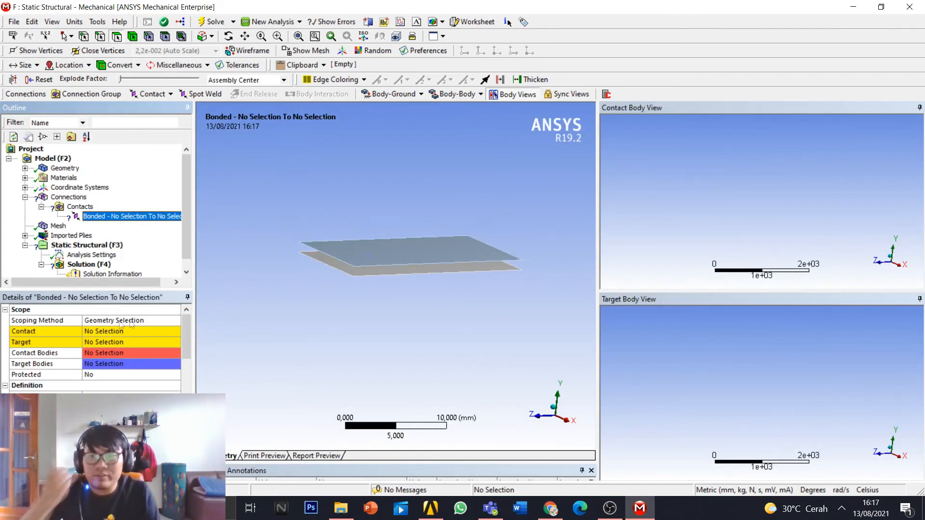
# Step: Scope the bonded contact with the lower ACP (Pre) plate's face as contact and the upper Mechanical Model plate's face as target
pyautogui.click(105, 332)
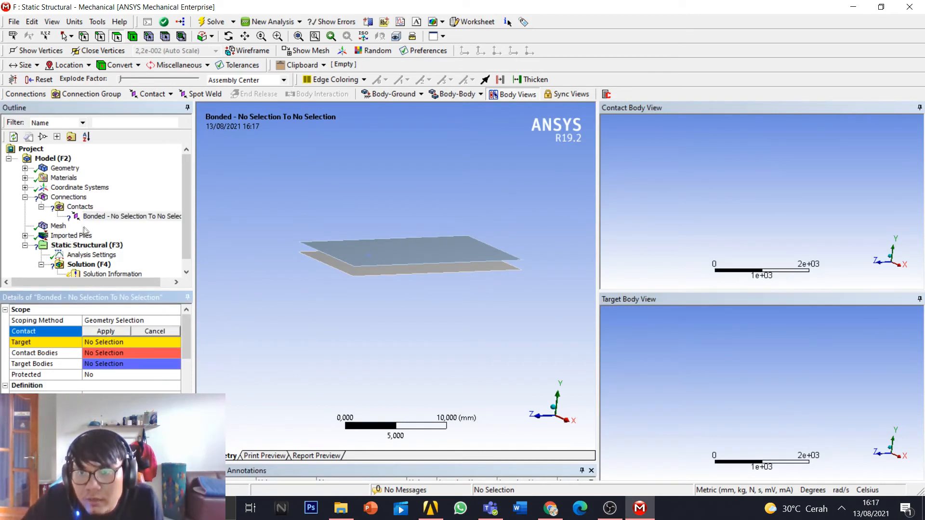
pyautogui.scroll(2, 242, 246)
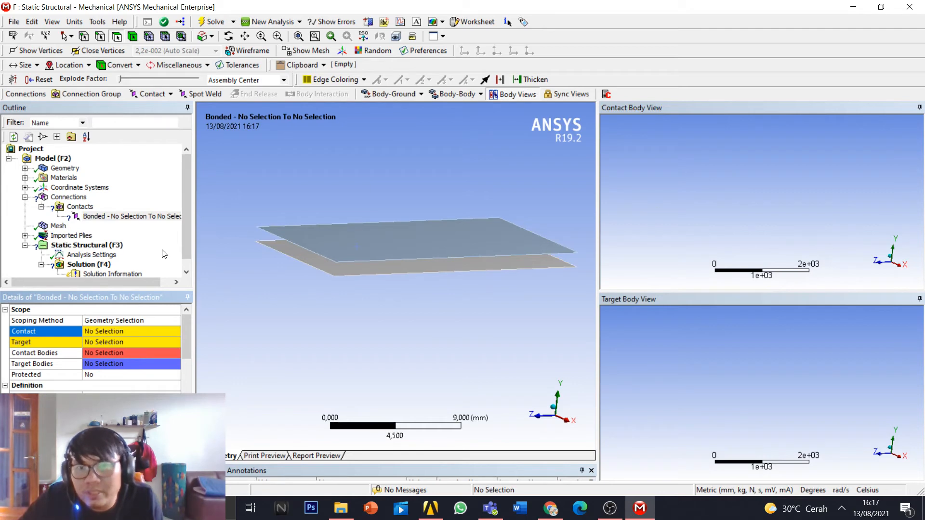
pyautogui.click(154, 217)
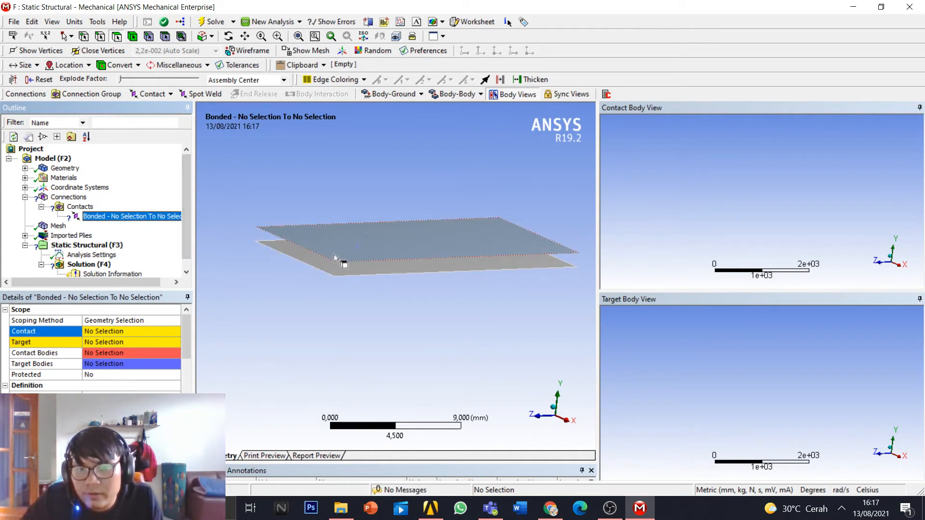
pyautogui.click(126, 330)
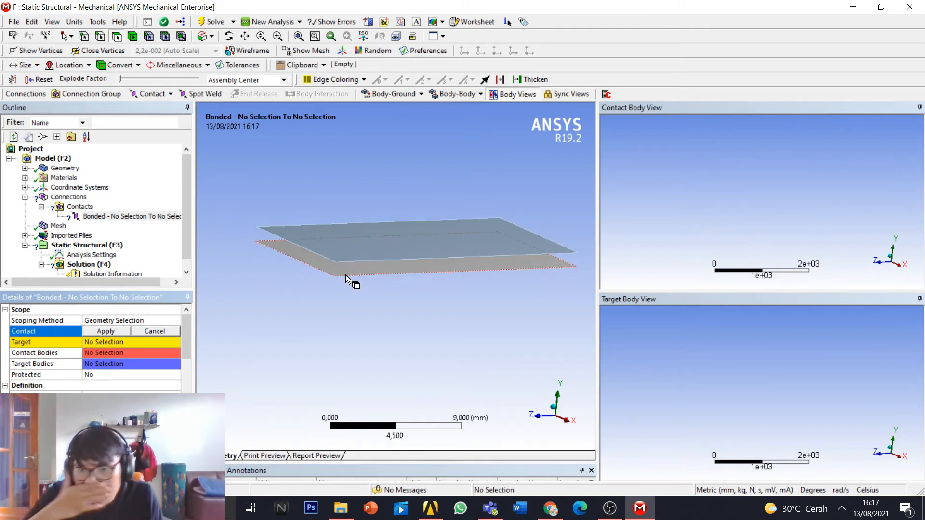
pyautogui.click(329, 276)
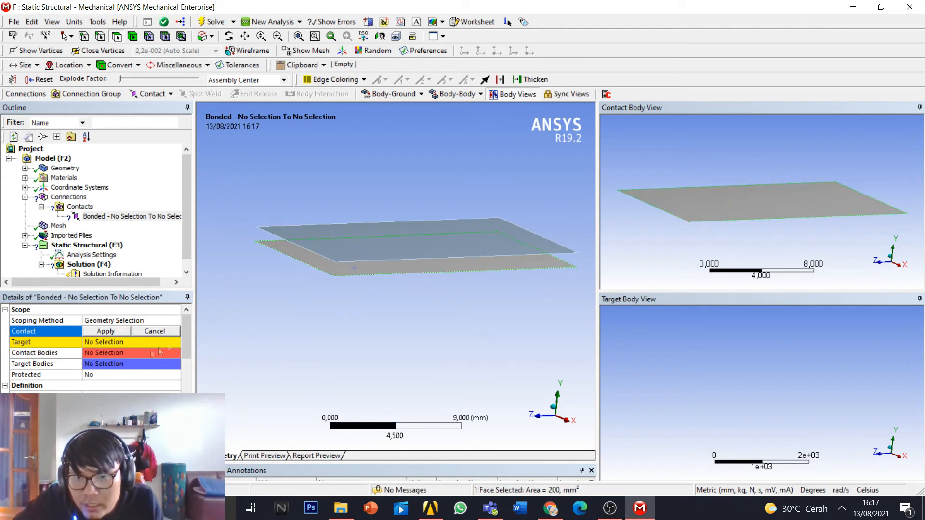
pyautogui.click(119, 333)
pyautogui.click(408, 243)
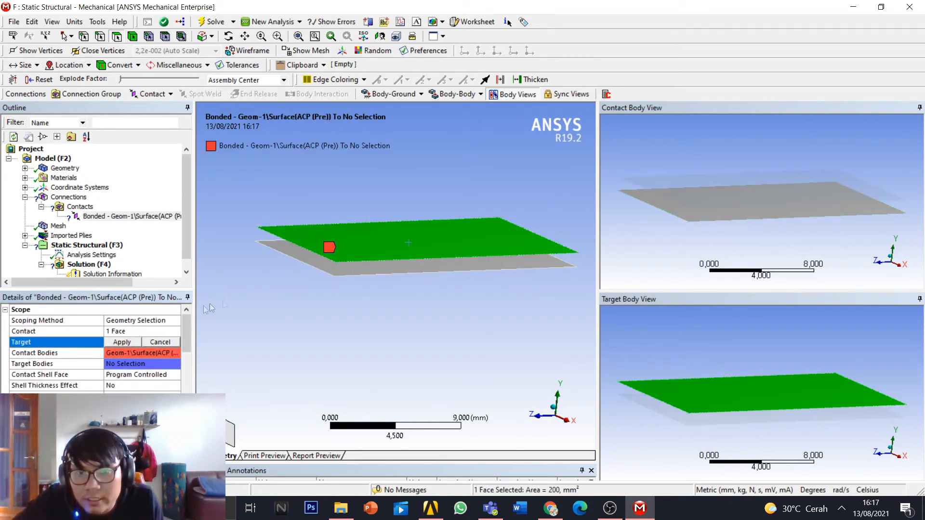
pyautogui.click(119, 342)
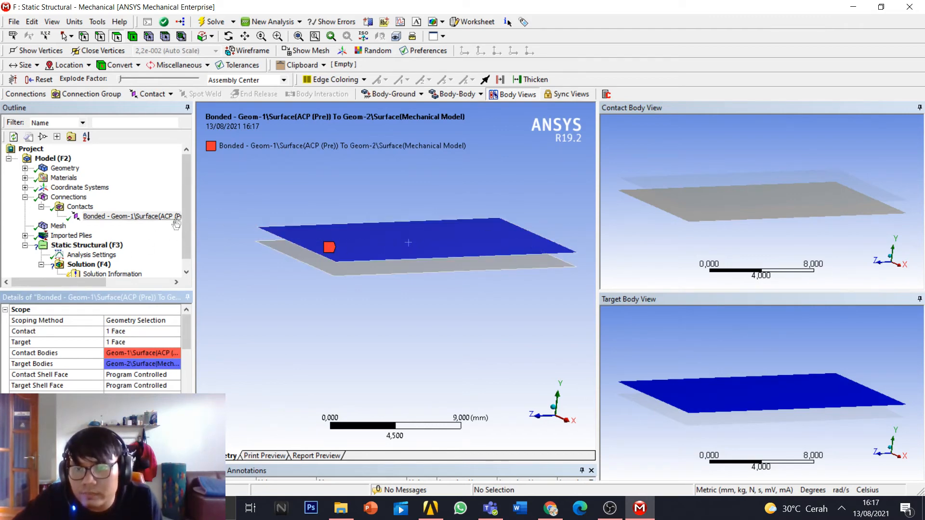
pyautogui.click(144, 217)
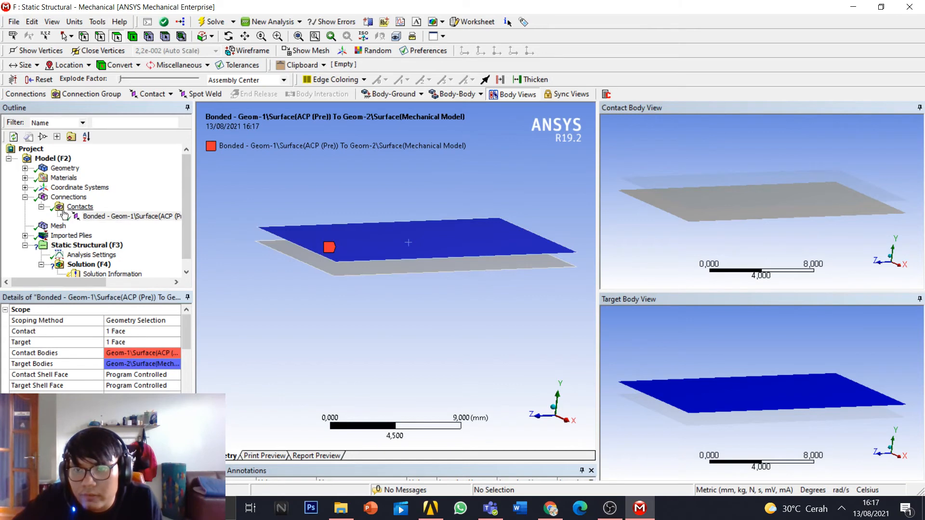
pyautogui.click(41, 207)
pyautogui.click(25, 197)
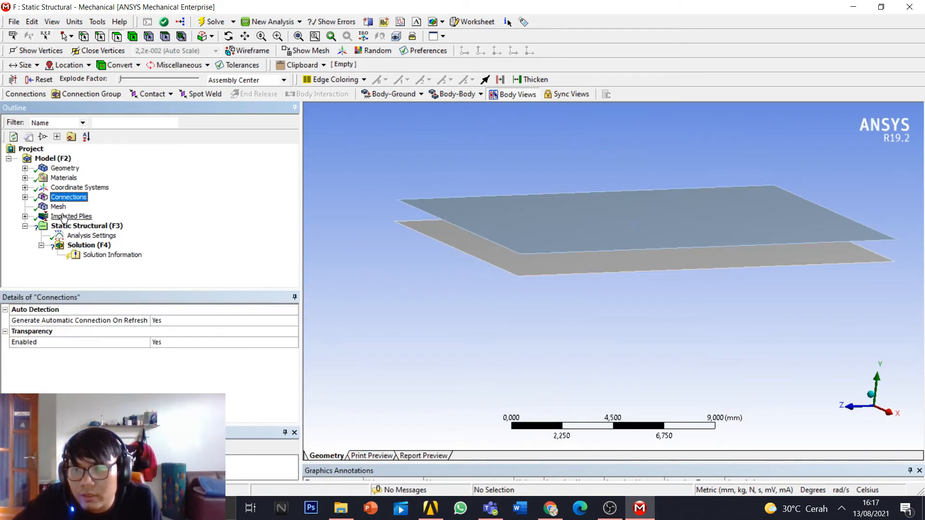
pyautogui.click(62, 226)
pyautogui.rightClick(88, 228)
pyautogui.moveTo(144, 235)
pyautogui.click(294, 169)
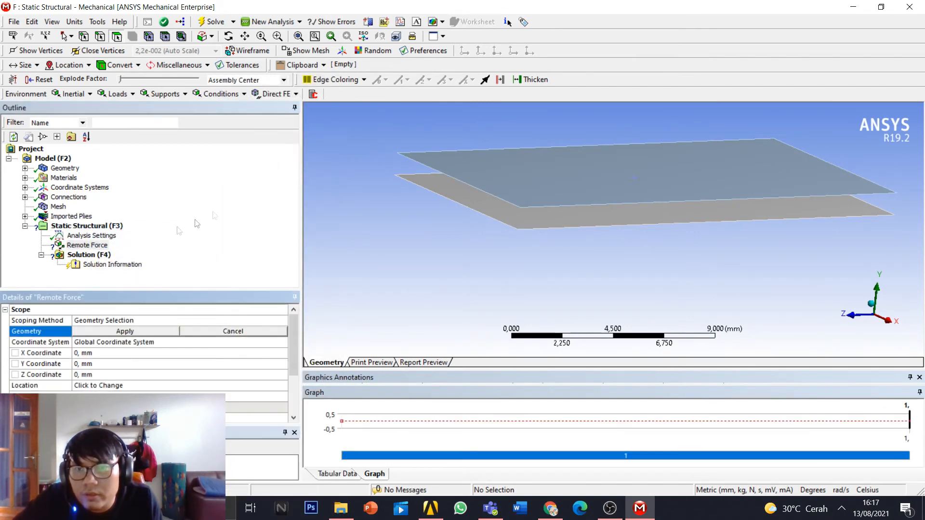
pyautogui.click(91, 249)
pyautogui.press('Delete')
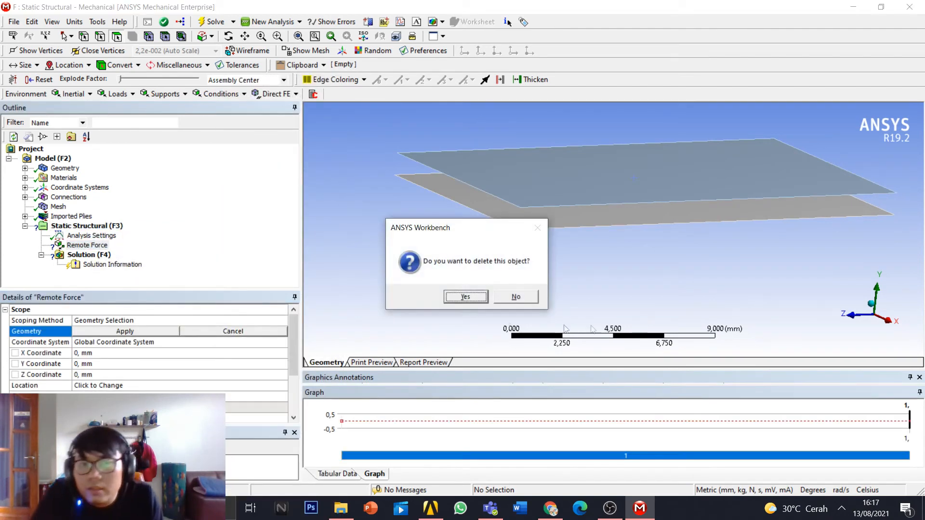
pyautogui.click(465, 297)
# Step: Insert a Force load in the Static Structural analysis
pyautogui.click(86, 226)
pyautogui.rightClick(99, 228)
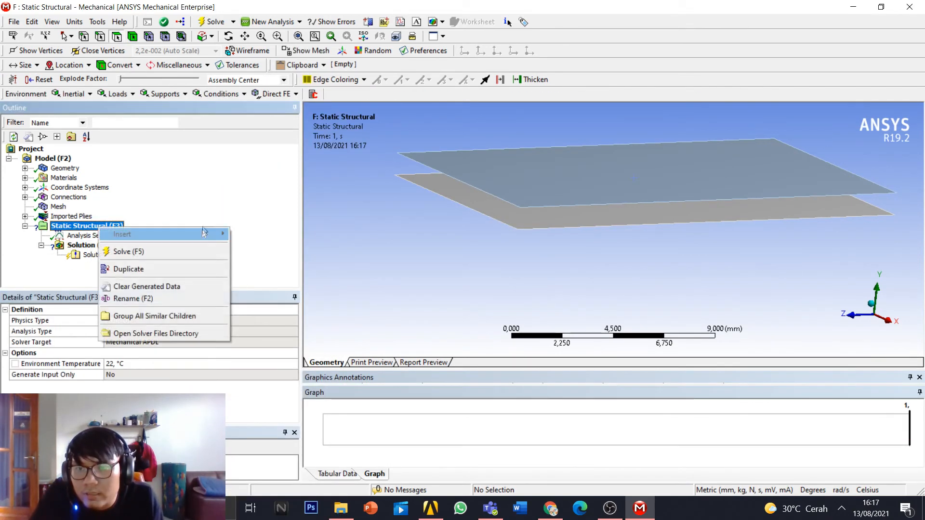
pyautogui.moveTo(202, 234)
pyautogui.click(260, 160)
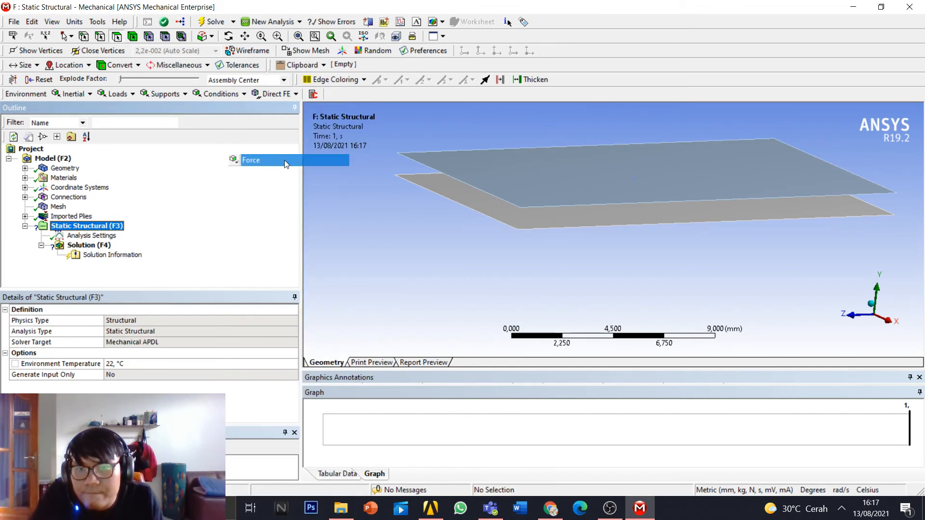
# Step: Insert two Fixed Support conditions in the Static Structural analysis
pyautogui.click(77, 235)
pyautogui.click(78, 225)
pyautogui.rightClick(78, 226)
pyautogui.moveTo(193, 231)
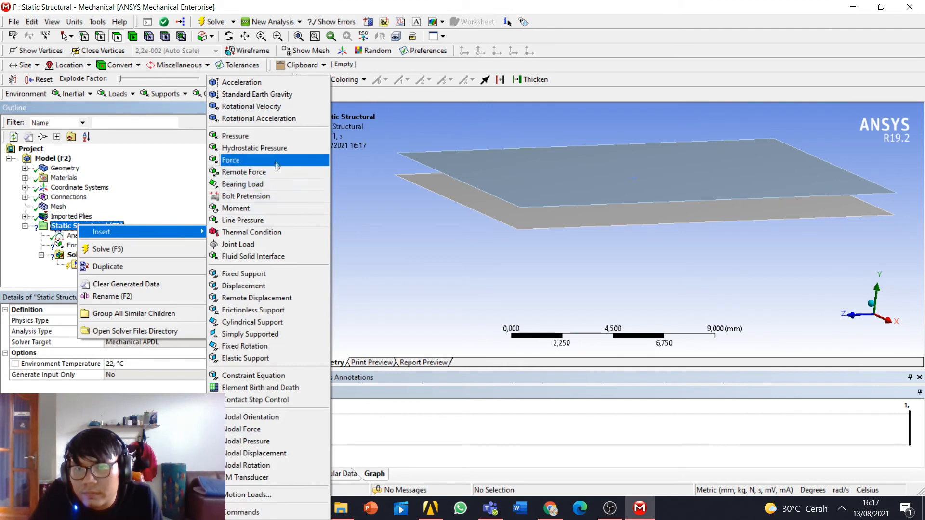
pyautogui.click(253, 273)
pyautogui.click(97, 226)
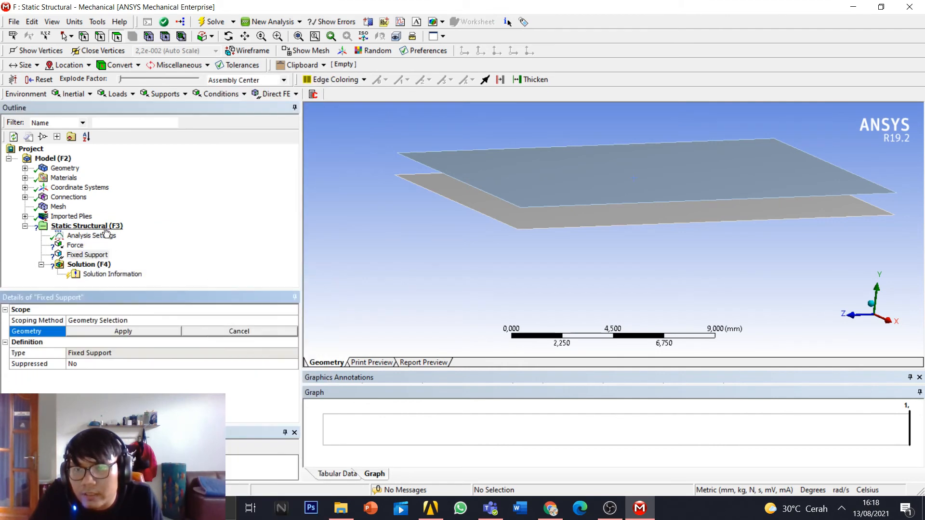
pyautogui.rightClick(106, 226)
pyautogui.moveTo(202, 234)
pyautogui.click(271, 274)
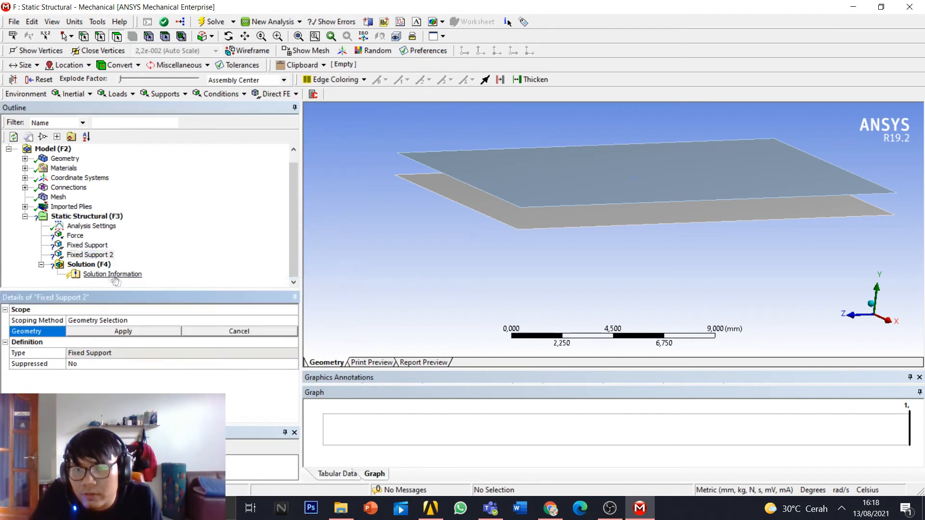
# Step: Scope the Force load to the upper plate's face
pyautogui.click(77, 236)
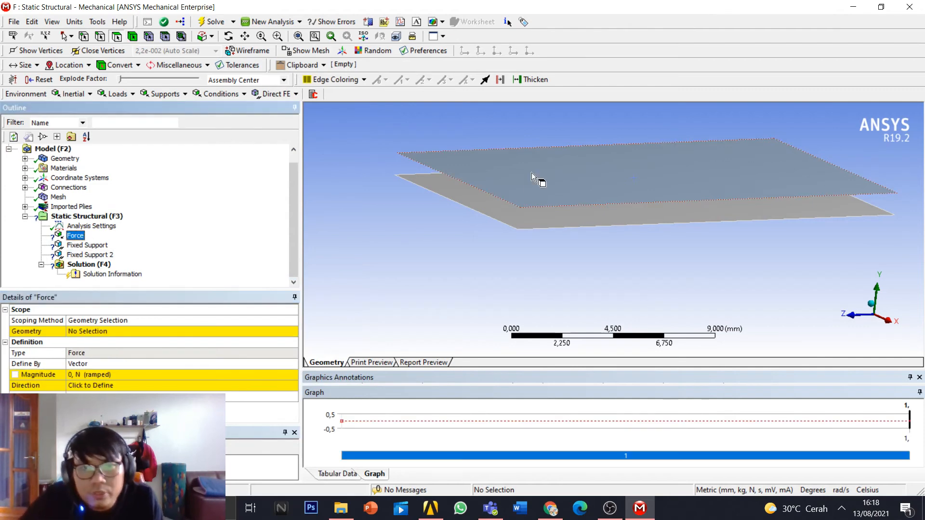
pyautogui.click(574, 184)
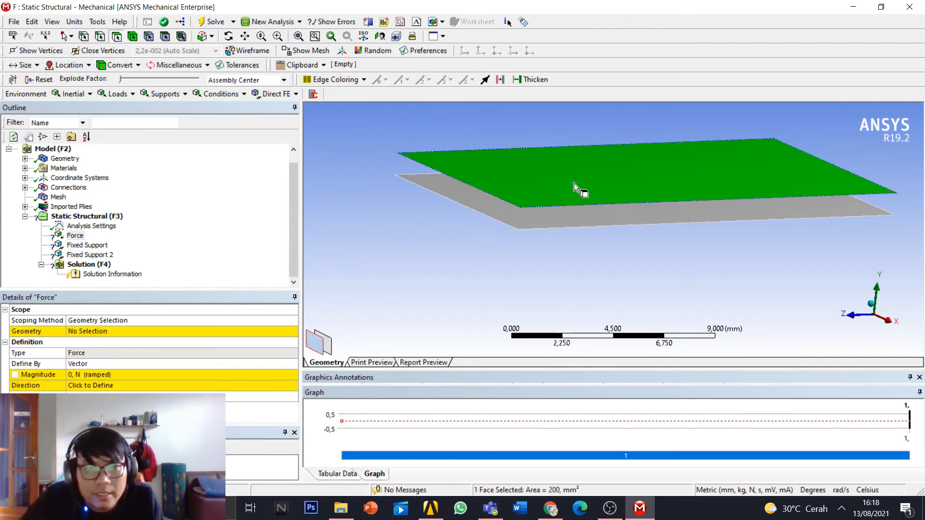
pyautogui.click(95, 338)
pyautogui.click(113, 331)
pyautogui.moveTo(541, 233); pyautogui.dragTo(506, 296, button='middle')
pyautogui.scroll(-3, 593, 282)
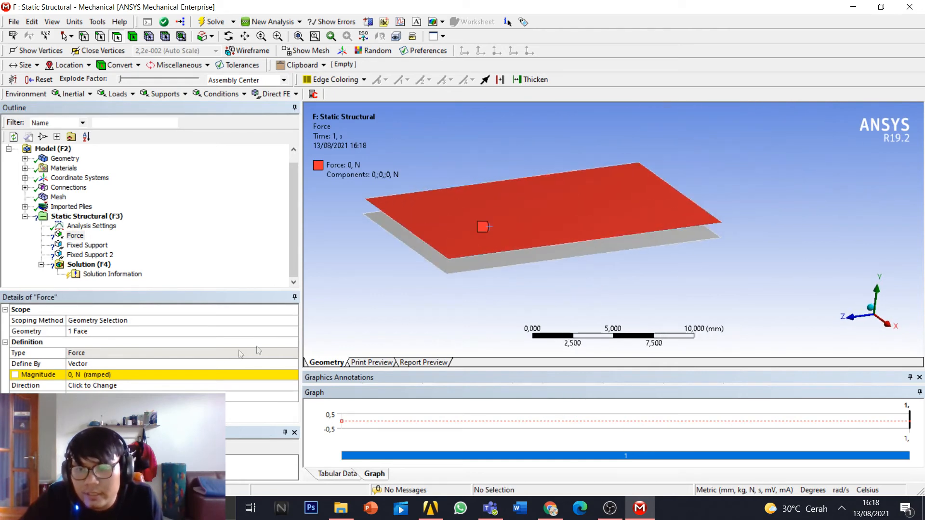
# Step: Set the force magnitude to 1000 N and flip its direction to point downward along the negative Y axis
pyautogui.click(110, 376)
pyautogui.write('1000')
pyautogui.press('Return')
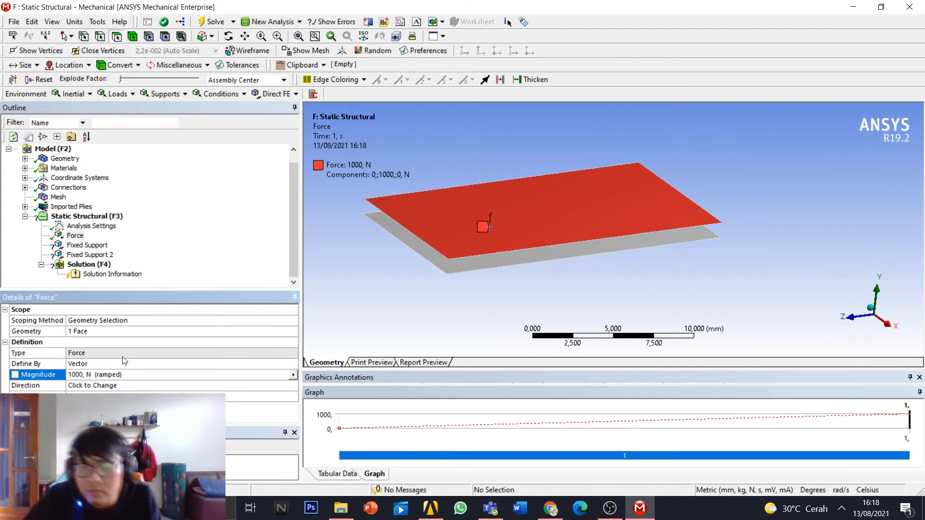
pyautogui.scroll(2, 535, 217)
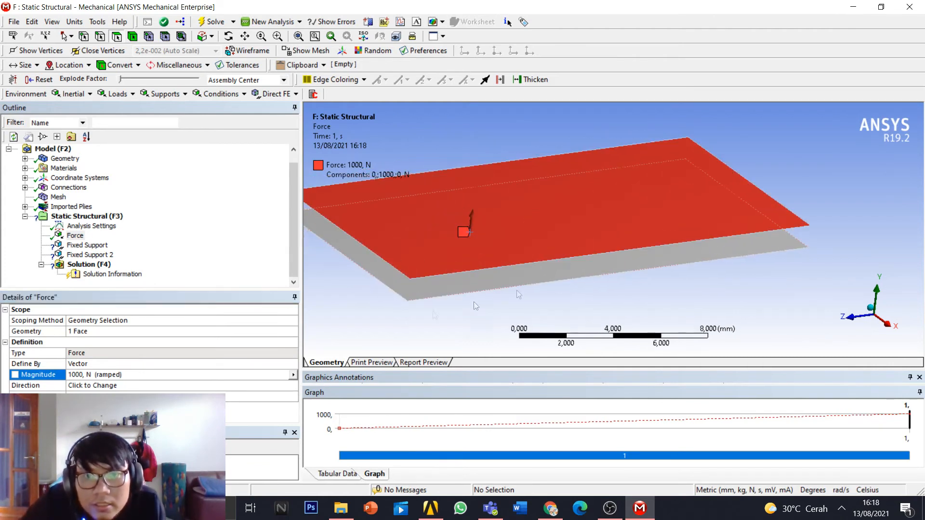
pyautogui.click(89, 386)
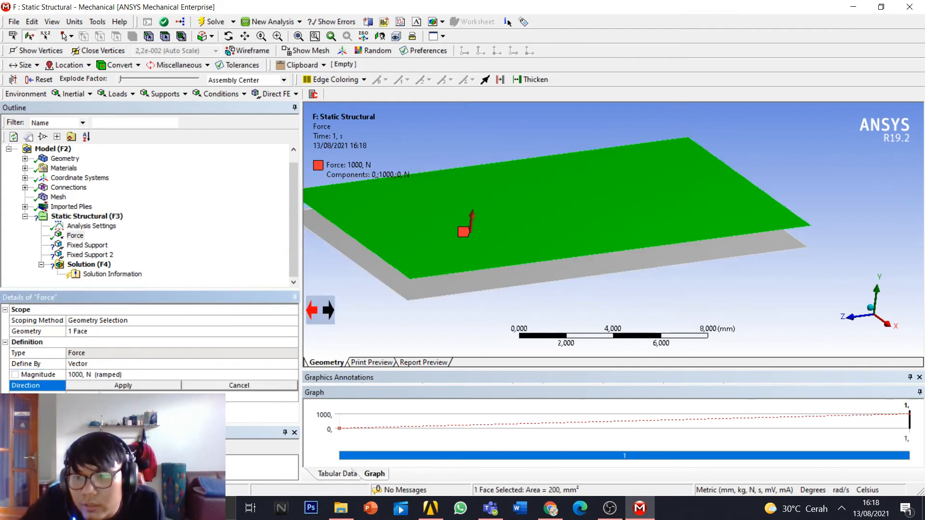
pyautogui.click(328, 312)
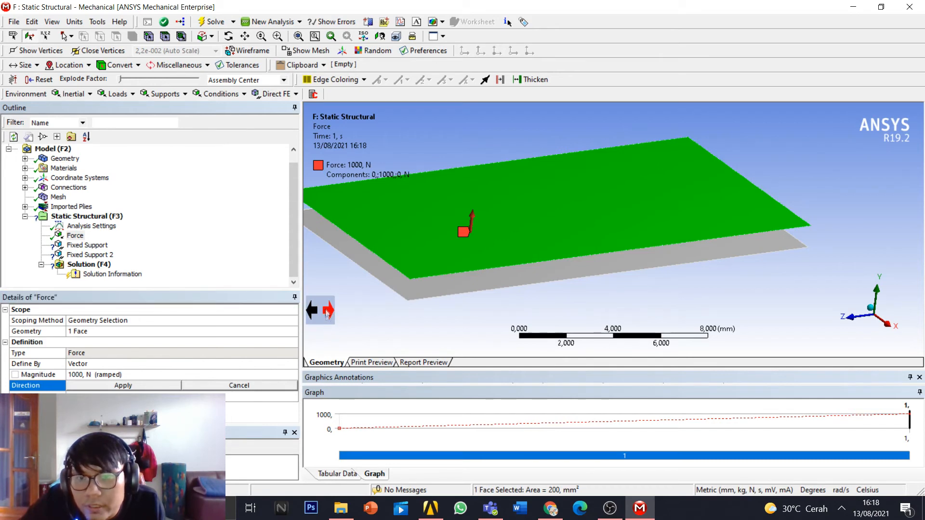
pyautogui.click(114, 388)
pyautogui.moveTo(462, 245); pyautogui.dragTo(539, 290, button='middle')
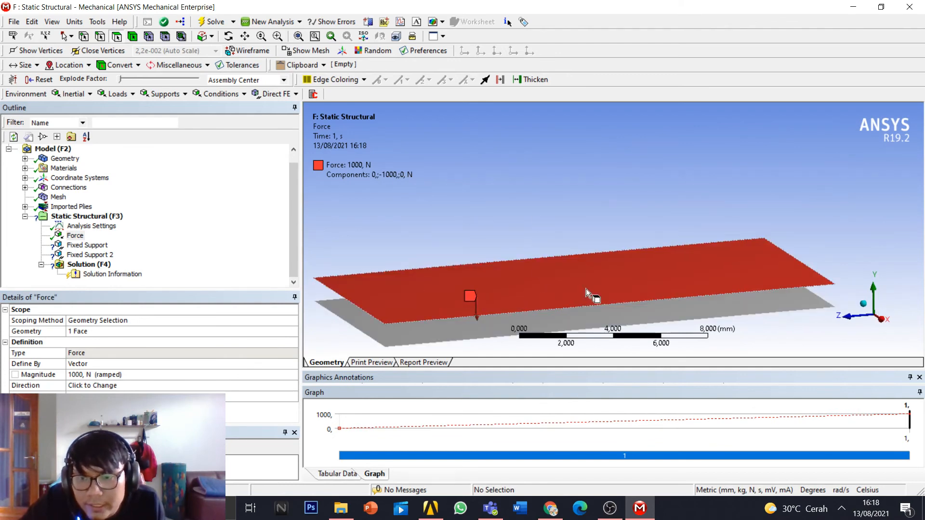
pyautogui.scroll(-2, 458, 255)
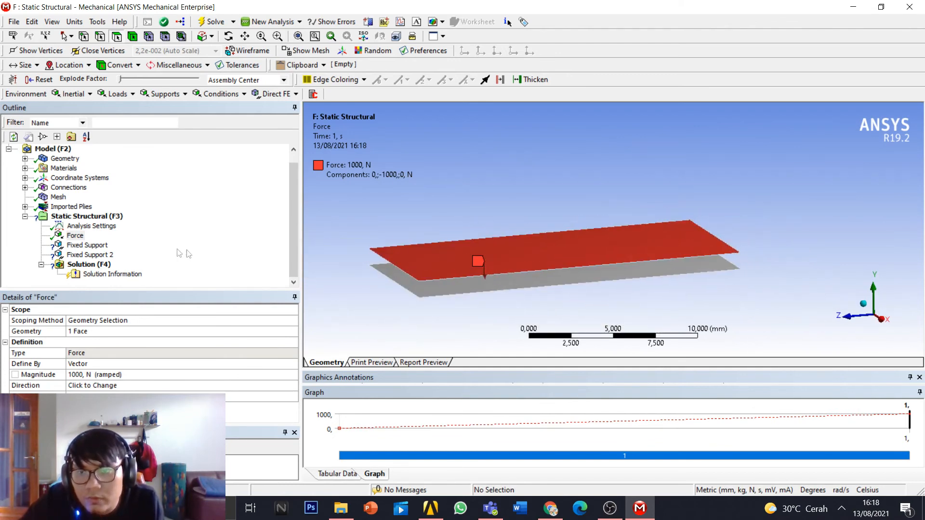
# Step: Scope the first Fixed Support to the short edges of both plates at the positive Z end
pyautogui.click(87, 246)
pyautogui.click(101, 331)
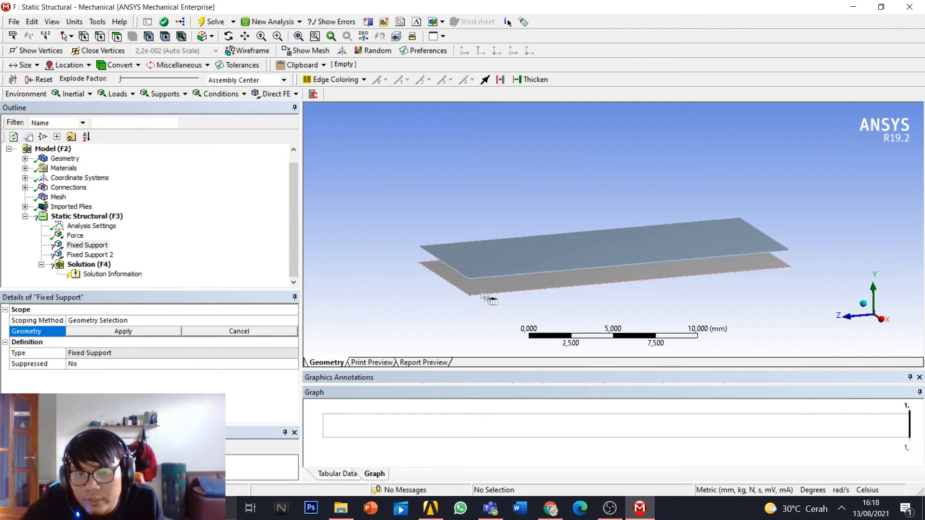
pyautogui.scroll(2, 541, 287)
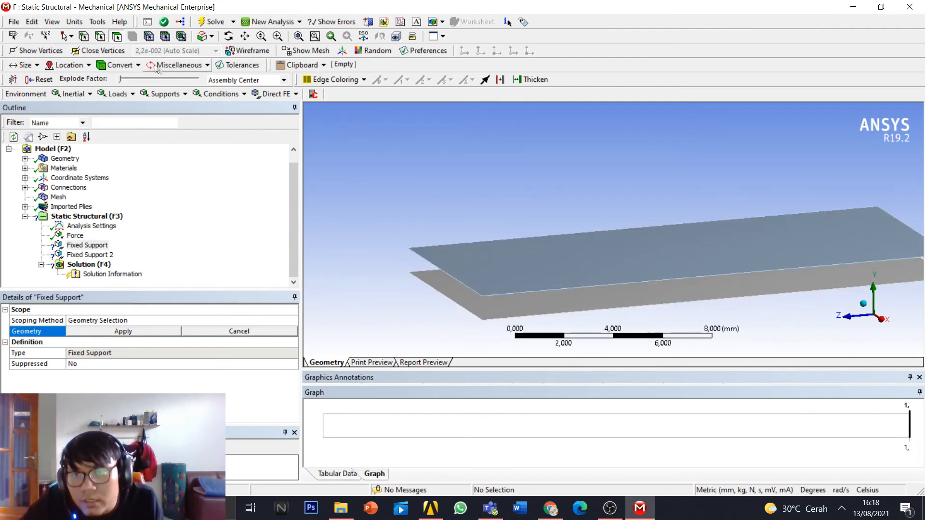
pyautogui.click(438, 266)
pyautogui.keyDown('ctrl'); pyautogui.click(442, 298); pyautogui.keyUp('ctrl')
pyautogui.click(169, 332)
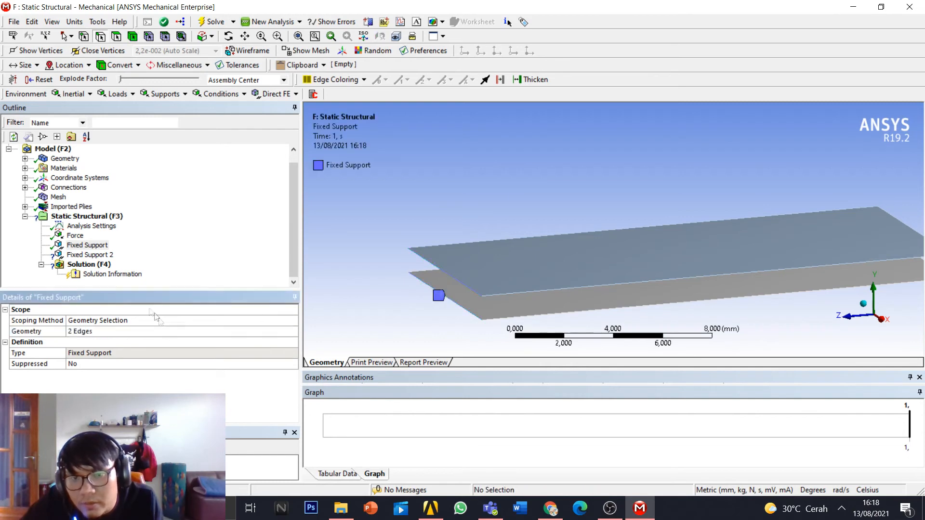
# Step: Scope Fixed Support 2 to the short edges of both plates at the negative Z end
pyautogui.click(89, 255)
pyautogui.moveTo(379, 261); pyautogui.dragTo(758, 260, button='middle')
pyautogui.click(719, 278)
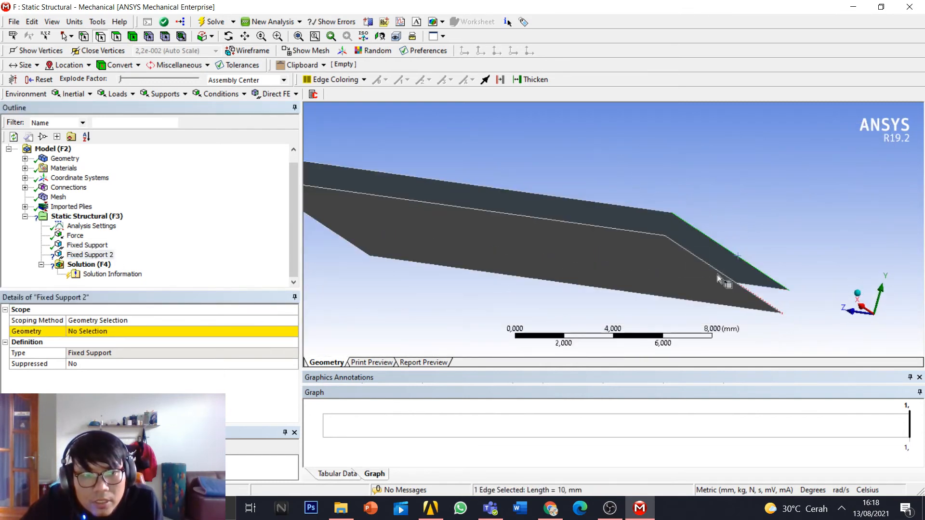
pyautogui.keyDown('ctrl'); pyautogui.click(721, 276); pyautogui.keyUp('ctrl')
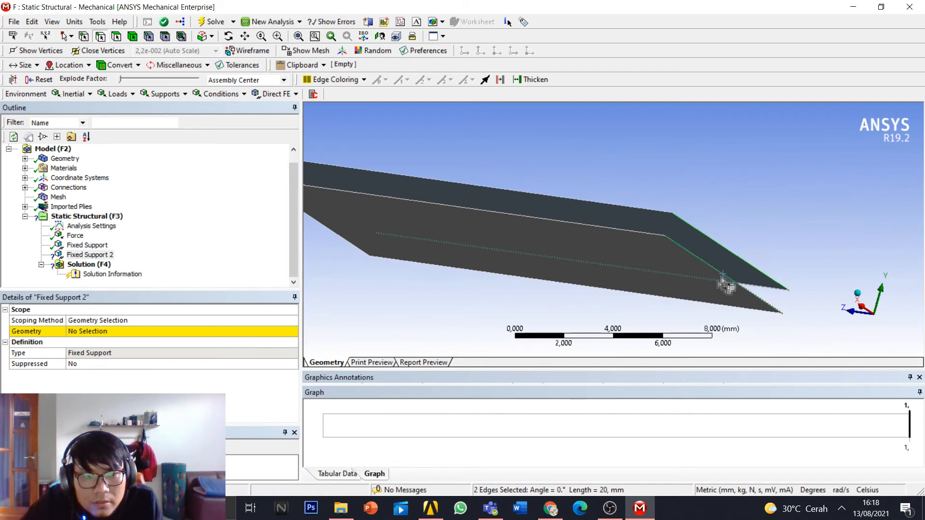
pyautogui.click(110, 334)
pyautogui.click(111, 335)
pyautogui.moveTo(547, 311); pyautogui.dragTo(570, 323, button='middle')
pyautogui.scroll(-3, 481, 271)
pyautogui.moveTo(482, 270); pyautogui.dragTo(402, 232, button='middle')
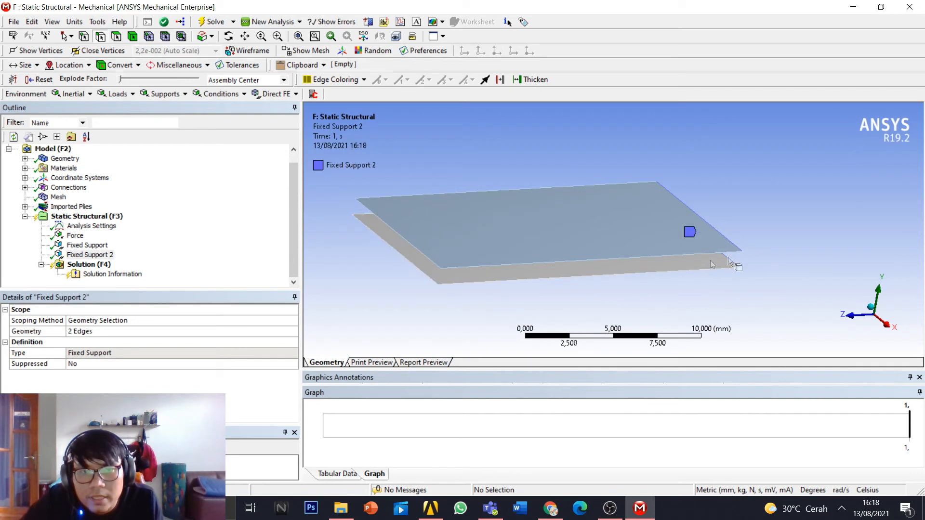
pyautogui.moveTo(737, 264); pyautogui.dragTo(717, 267, button='middle')
# Step: Insert Total Deformation and Equivalent (von-Mises) Stress results under the Solution
pyautogui.rightClick(89, 265)
pyautogui.moveTo(144, 276)
pyautogui.moveTo(269, 280)
pyautogui.click(337, 276)
pyautogui.click(92, 245)
pyautogui.rightClick(98, 247)
pyautogui.click(77, 254)
pyautogui.rightClick(68, 257)
pyautogui.moveTo(145, 265)
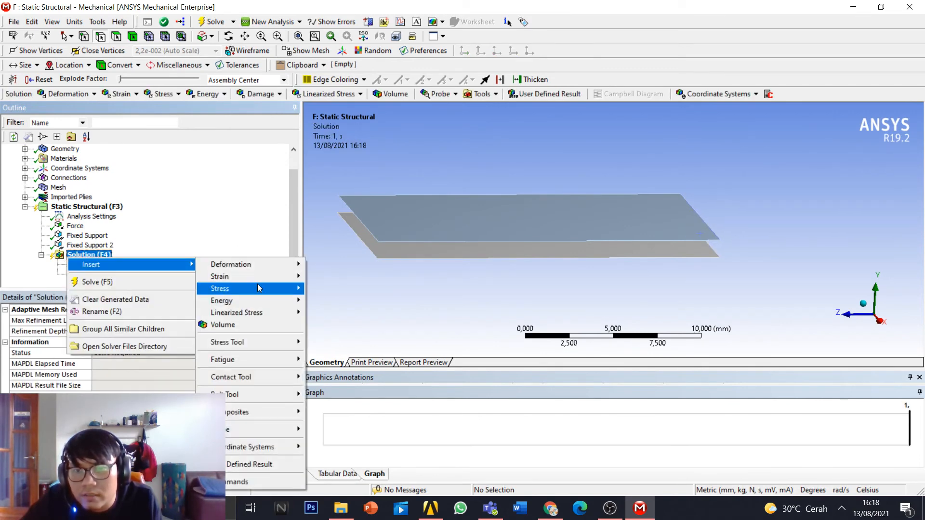
pyautogui.moveTo(258, 288)
pyautogui.click(356, 288)
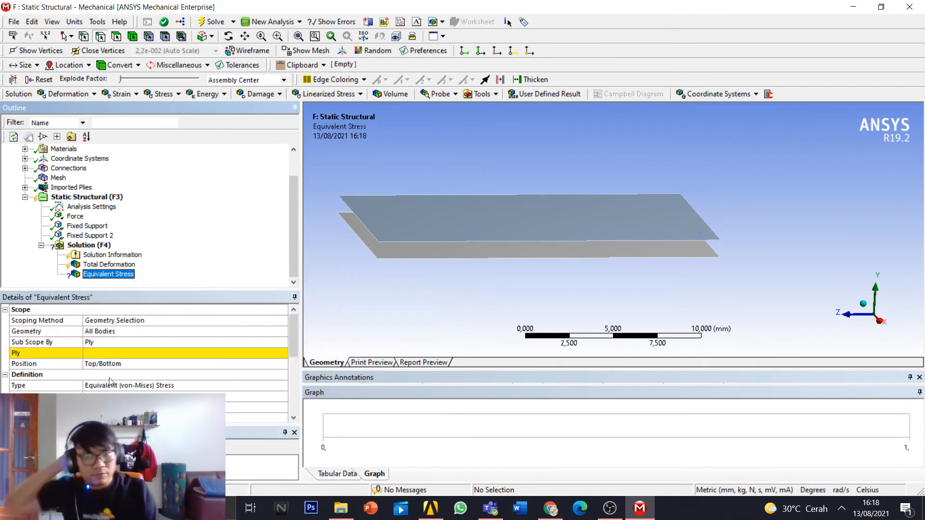
# Step: Set the Equivalent Stress result's Sub Scope By to Layer and solve the analysis
pyautogui.click(107, 342)
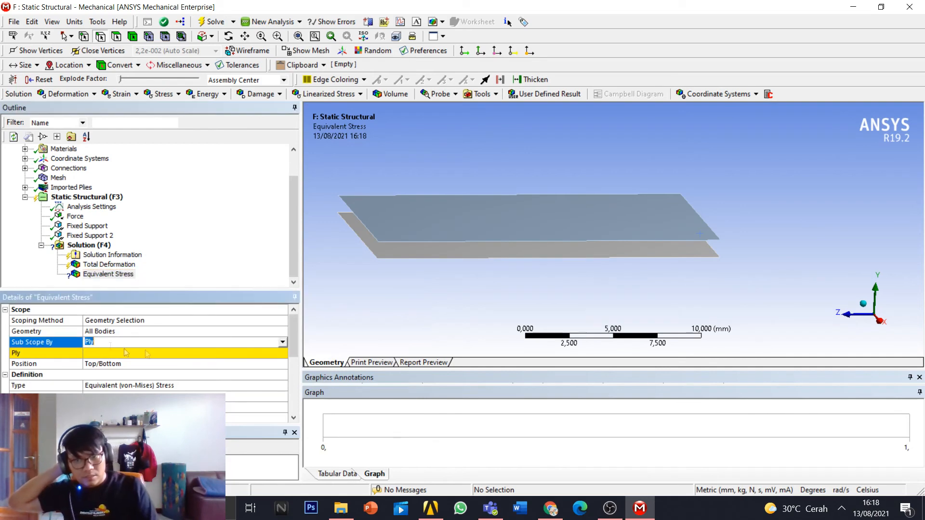
pyautogui.click(282, 344)
pyautogui.click(252, 347)
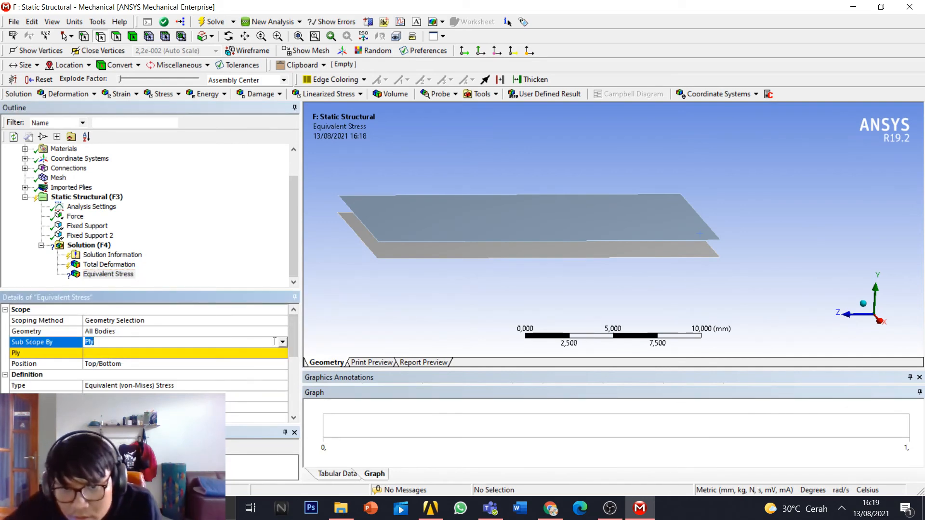
pyautogui.click(283, 342)
pyautogui.click(250, 353)
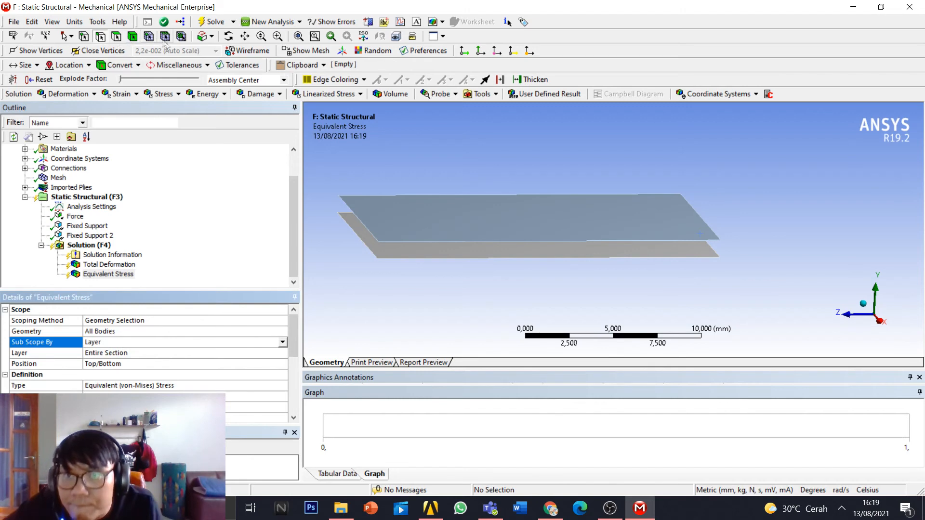
pyautogui.click(203, 25)
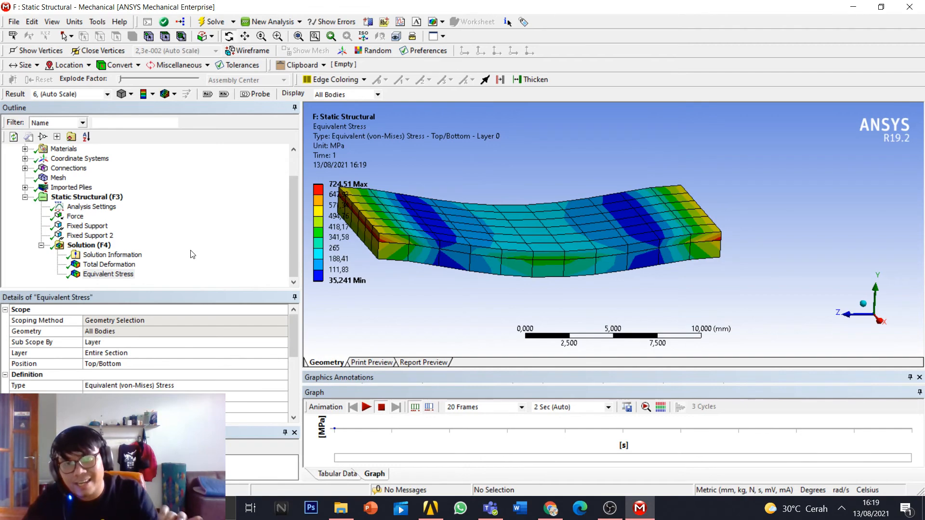
# Step: Examine the Equivalent Stress and Total Deformation contours and play the animation of each result
pyautogui.moveTo(412, 228); pyautogui.dragTo(636, 254)
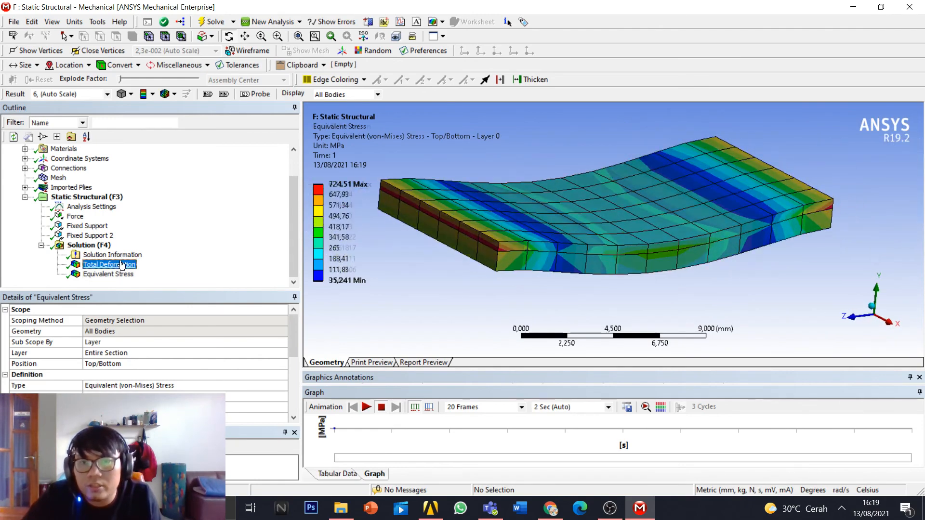
pyautogui.click(96, 265)
pyautogui.click(107, 275)
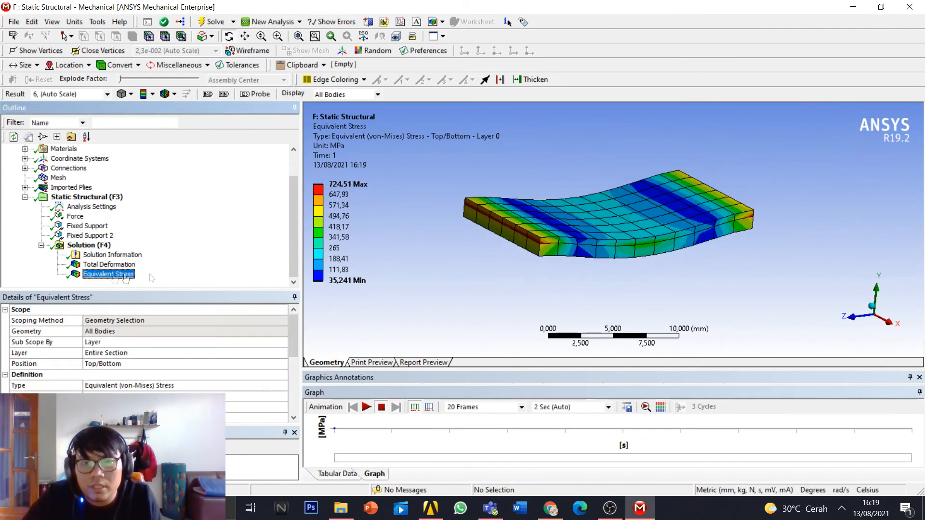
pyautogui.scroll(3, 584, 280)
pyautogui.click(369, 406)
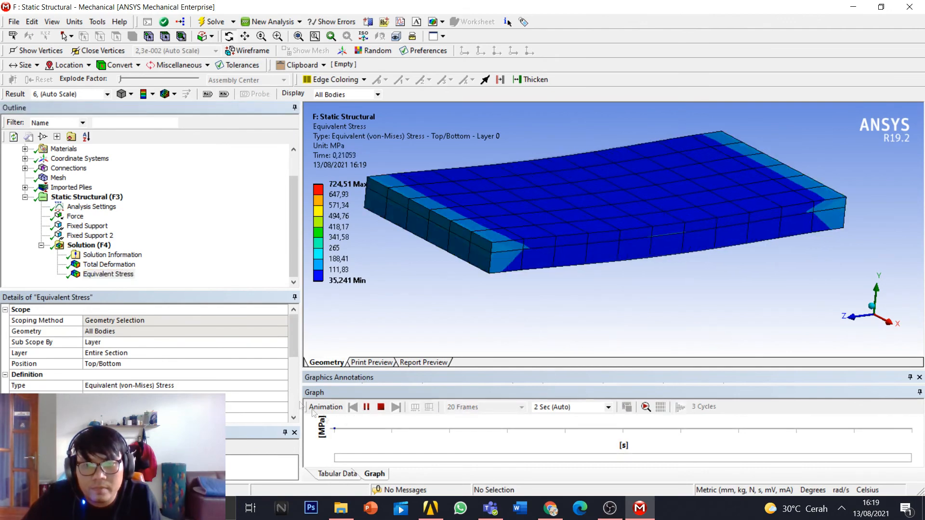
pyautogui.click(109, 265)
pyautogui.click(366, 408)
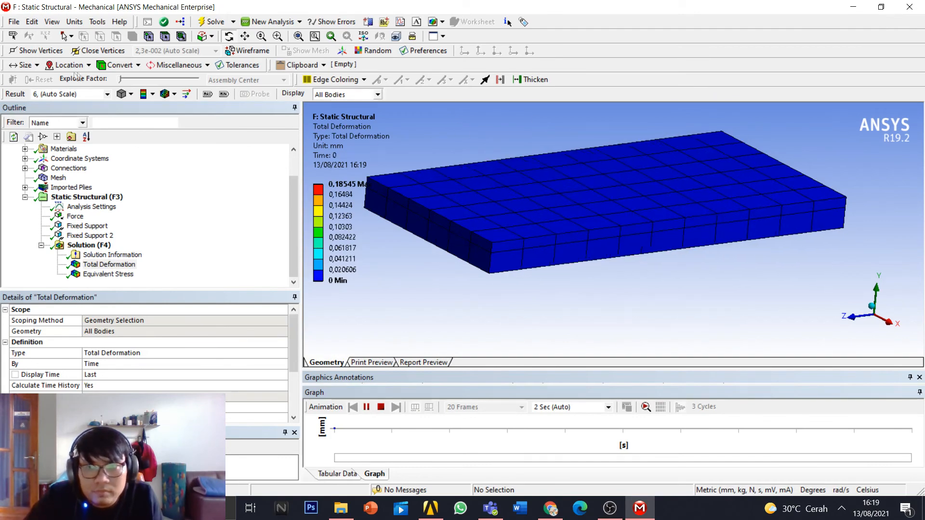
pyautogui.click(381, 407)
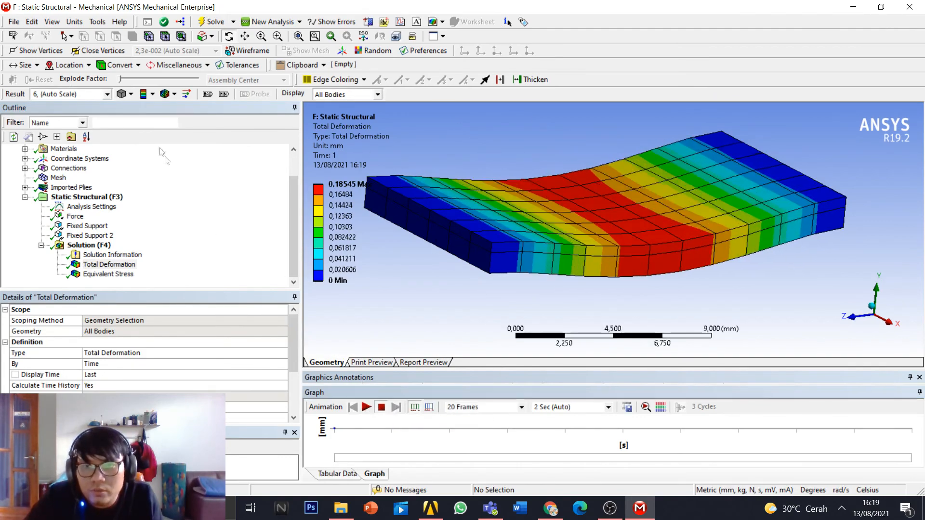
# Step: Set the result display scale to 1.0 (True Scale) and animate the total deformation in a side view
pyautogui.click(107, 94)
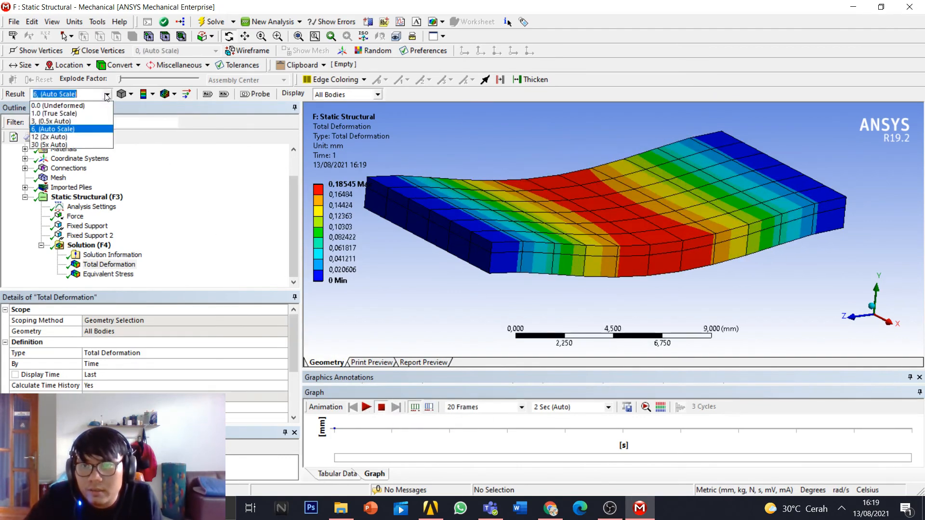
pyautogui.click(87, 113)
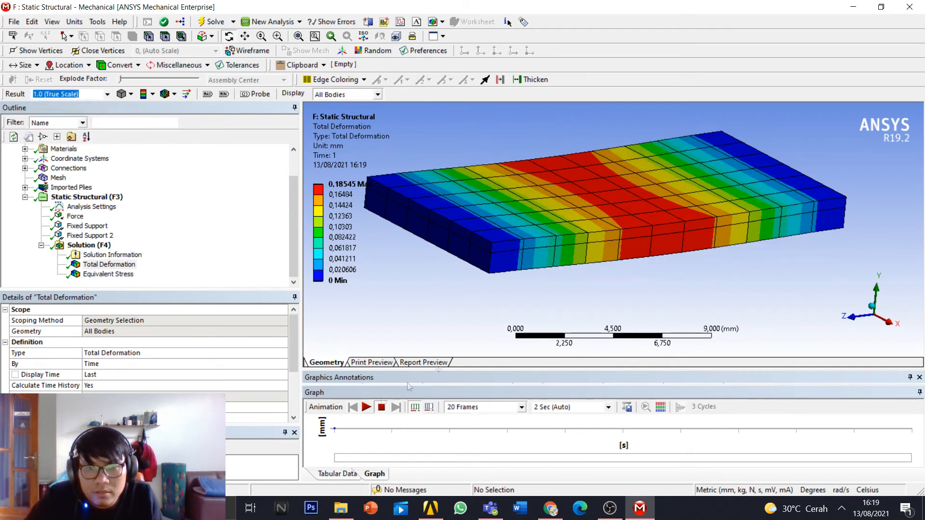
pyautogui.moveTo(714, 272); pyautogui.dragTo(682, 253)
pyautogui.click(885, 313)
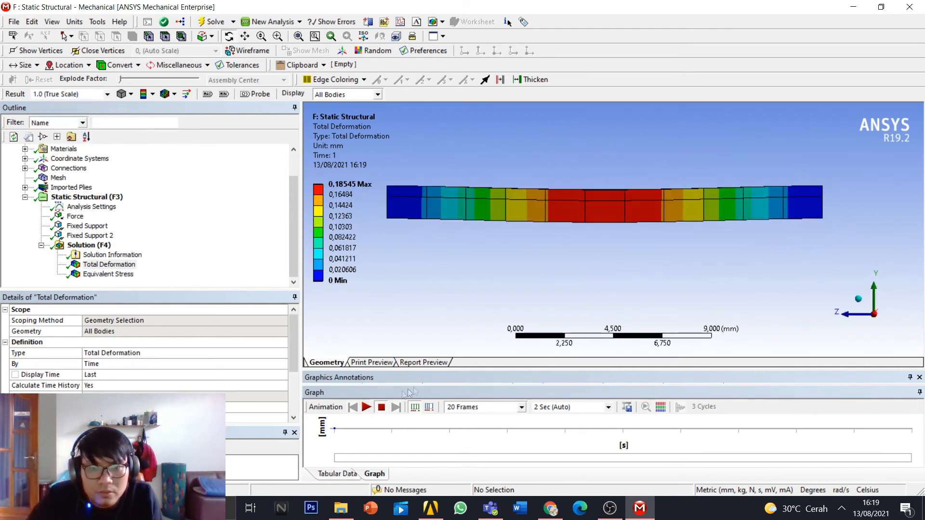
pyautogui.click(366, 408)
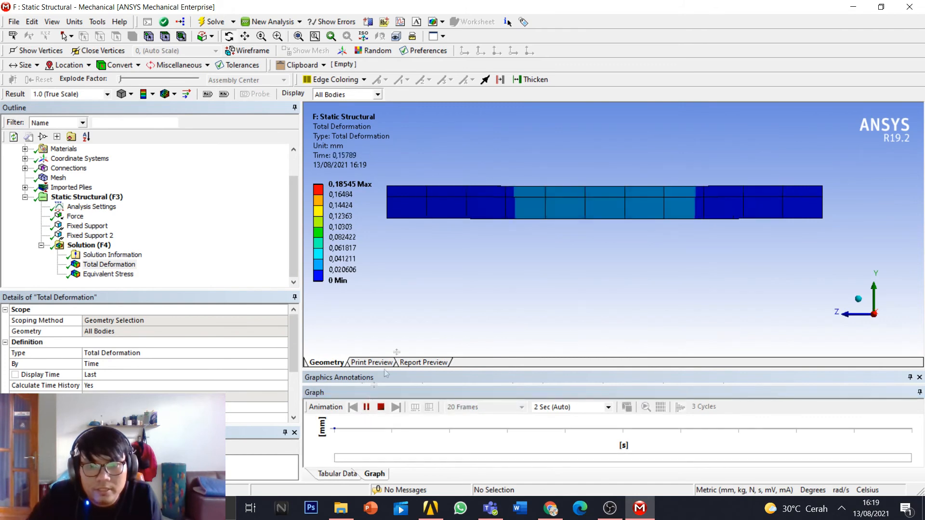
# Step: Animate the Equivalent Stress result at true scale in an angled view
pyautogui.moveTo(530, 223); pyautogui.dragTo(562, 269, button='middle')
pyautogui.click(108, 274)
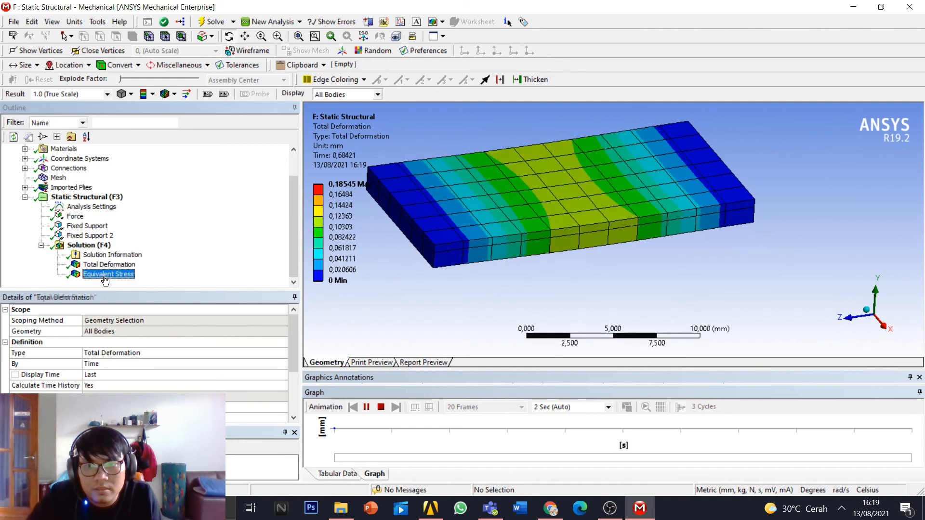
pyautogui.click(365, 408)
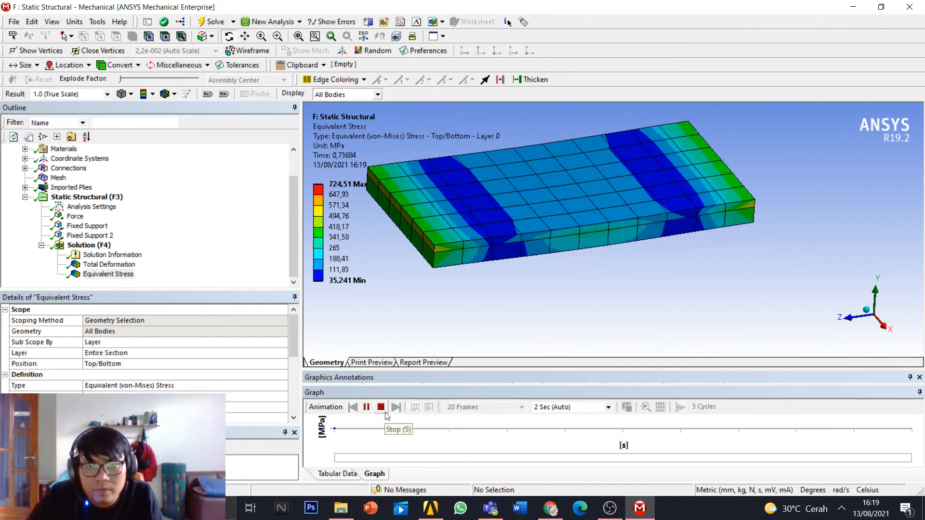
# Step: Stop the animation and examine the Equivalent Stress contours on the bonded plates from side and angled views
pyautogui.click(385, 412)
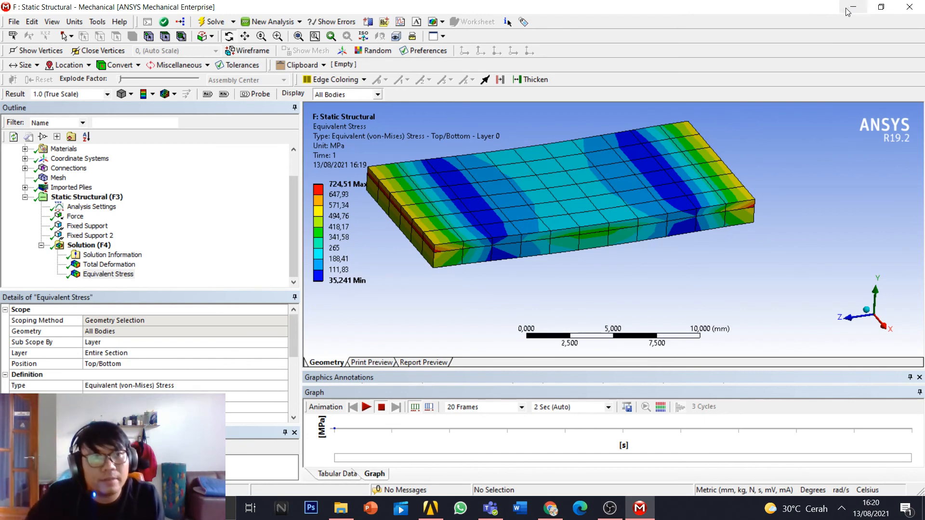
pyautogui.scroll(-2, 674, 167)
pyautogui.scroll(-2, 670, 202)
pyautogui.moveTo(668, 207); pyautogui.dragTo(697, 213)
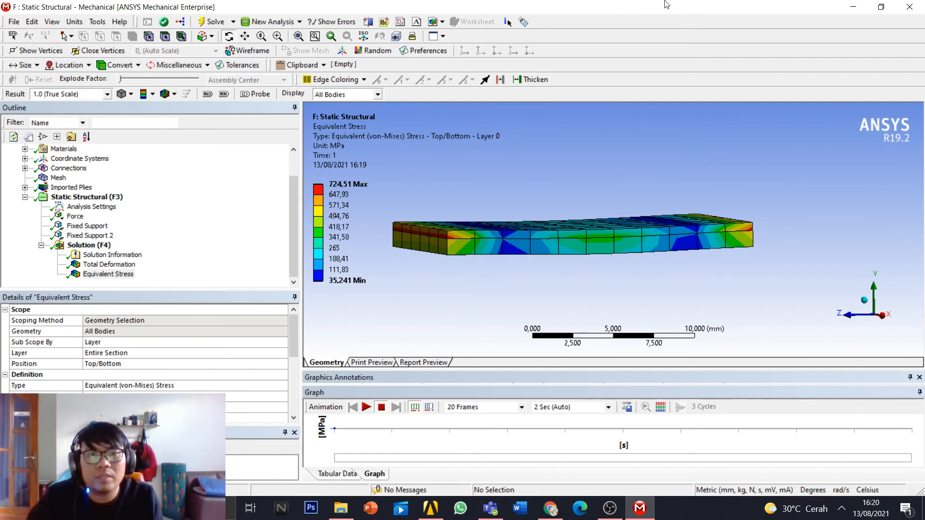
pyautogui.moveTo(504, 228); pyautogui.dragTo(516, 202, button='middle')
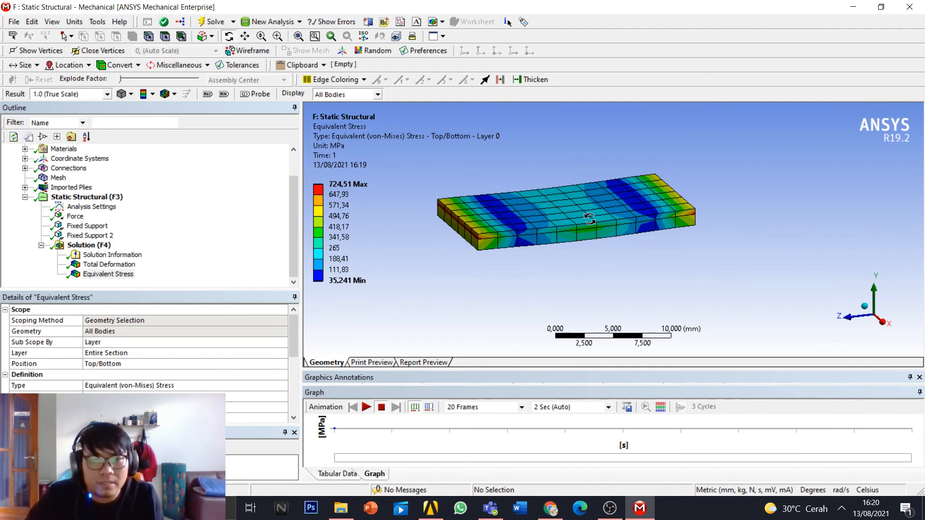
pyautogui.scroll(3, 592, 221)
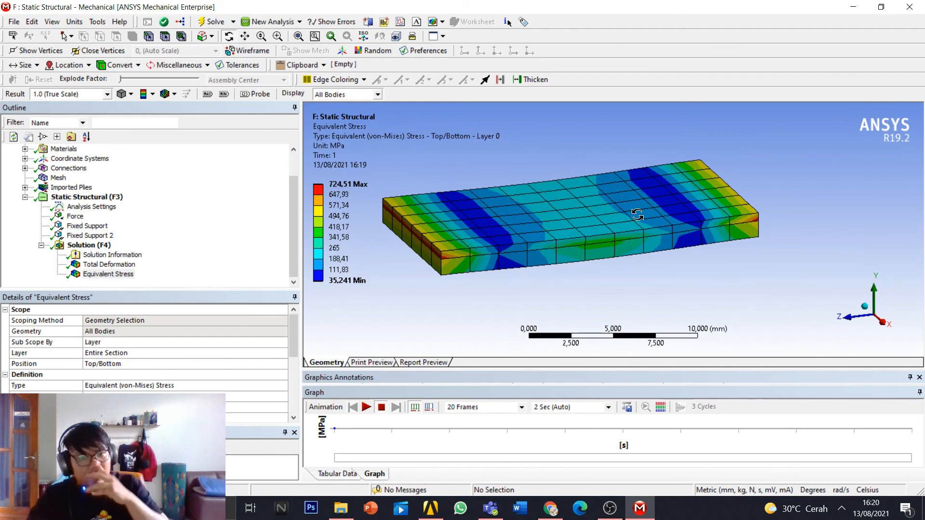
pyautogui.keyDown('ctrl'); pyautogui.moveTo(578, 235); pyautogui.dragTo(566, 212, button='middle'); pyautogui.keyUp('ctrl')
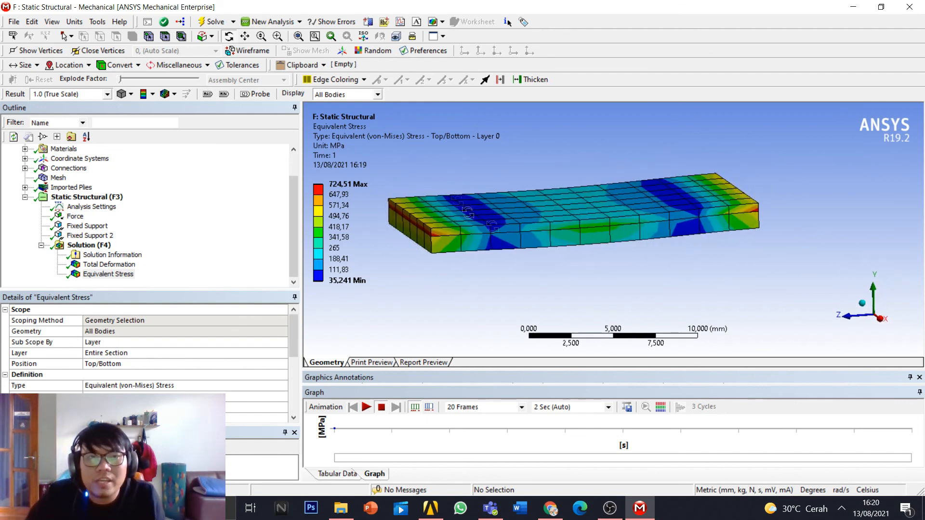
pyautogui.moveTo(523, 228)
pyautogui.keyDown('ctrl'); pyautogui.mouseDown(button='middle')
pyautogui.moveTo(549, 225)
pyautogui.moveTo(534, 234)
pyautogui.moveTo(539, 226)
pyautogui.mouseUp(button='middle'); pyautogui.keyUp('ctrl')
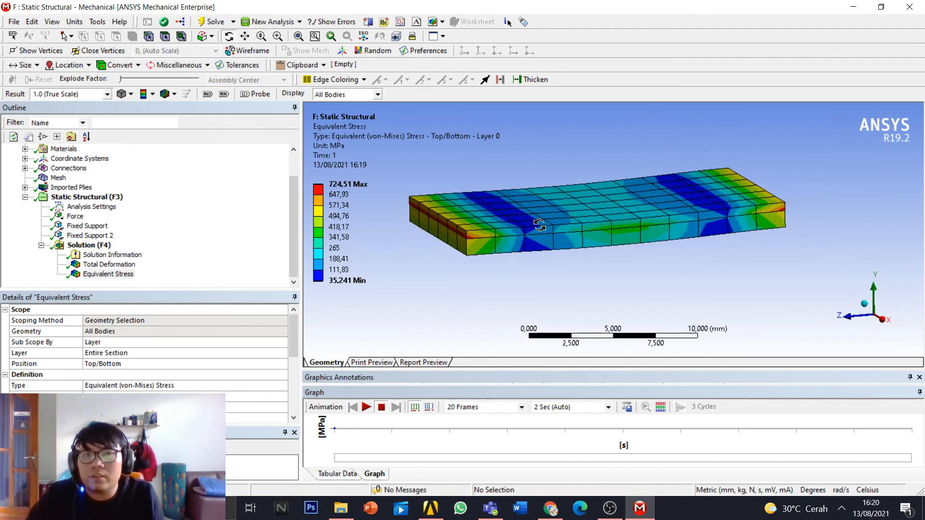
pyautogui.scroll(-1, 481, 223)
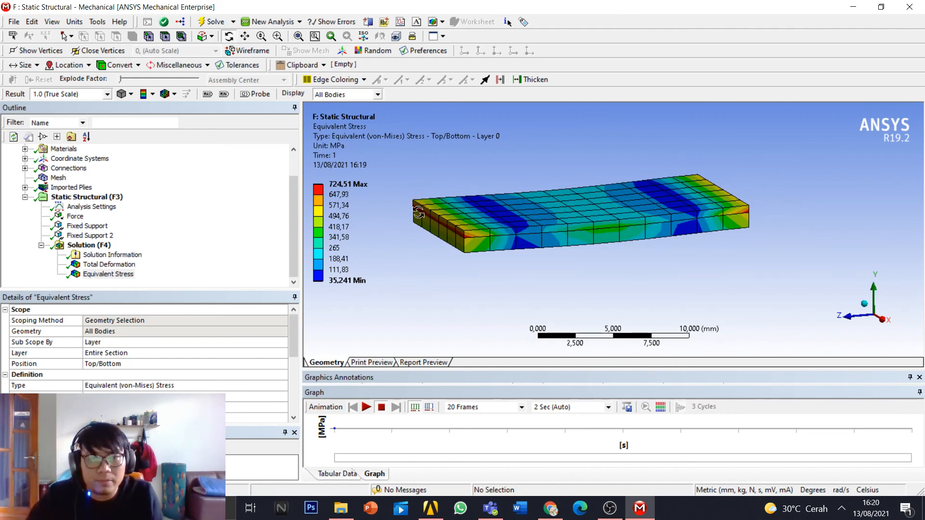
pyautogui.keyDown('ctrl'); pyautogui.moveTo(488, 194); pyautogui.dragTo(577, 228, button='middle'); pyautogui.keyUp('ctrl')
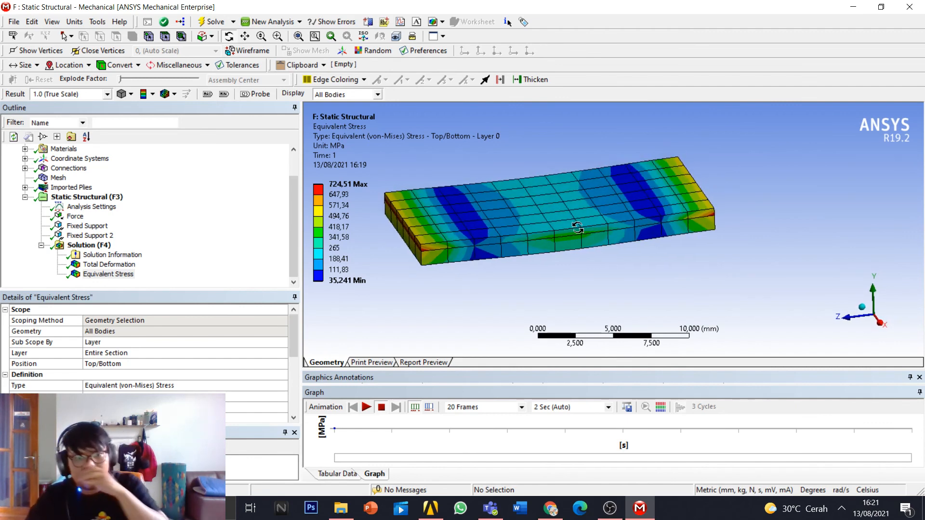
pyautogui.keyDown('ctrl'); pyautogui.moveTo(513, 241); pyautogui.dragTo(545, 246, button='middle'); pyautogui.keyUp('ctrl')
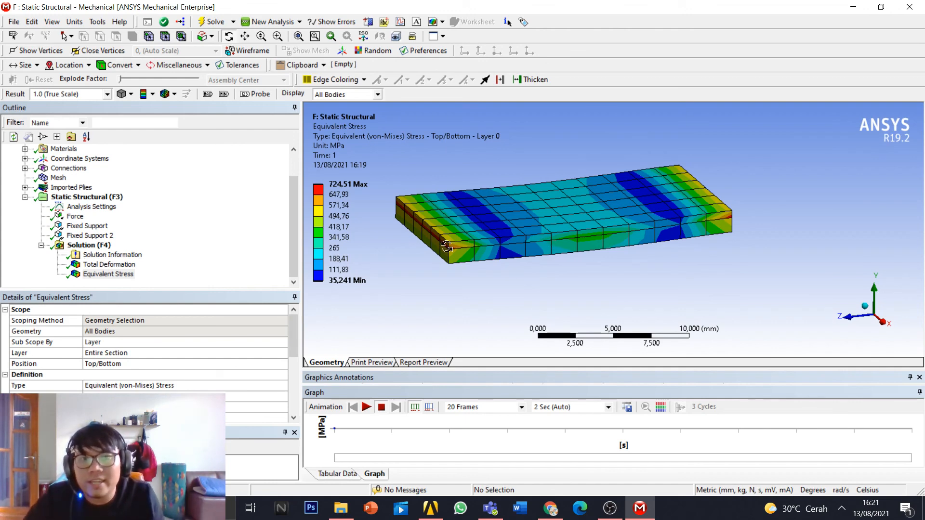
pyautogui.moveTo(446, 239); pyautogui.dragTo(526, 220)
pyautogui.moveTo(646, 211); pyautogui.dragTo(685, 218)
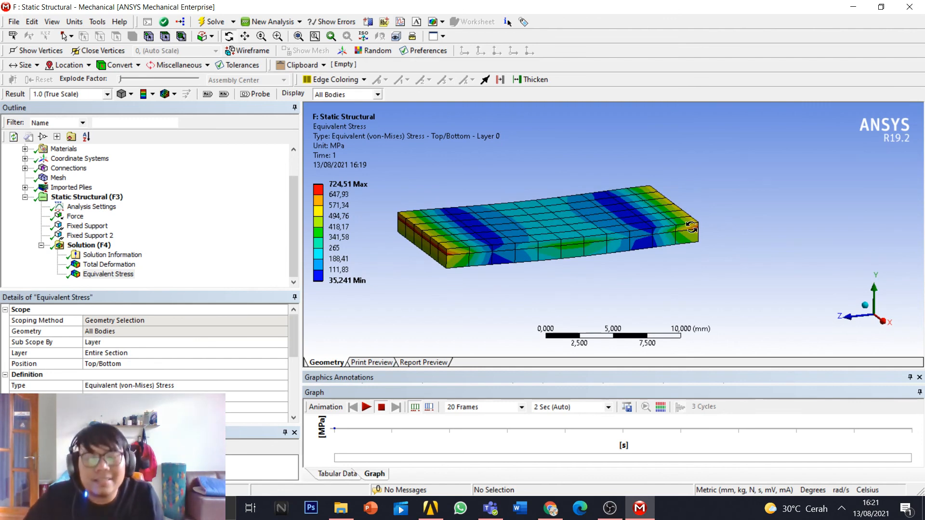
pyautogui.keyDown('ctrl'); pyautogui.moveTo(577, 237); pyautogui.dragTo(569, 240, button='middle'); pyautogui.keyUp('ctrl')
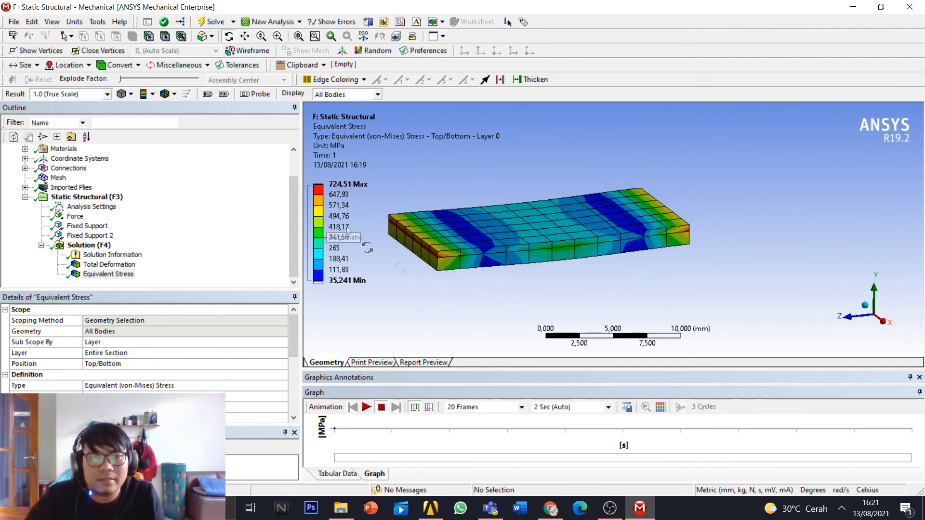
pyautogui.keyDown('ctrl'); pyautogui.moveTo(458, 168); pyautogui.dragTo(497, 174, button='middle'); pyautogui.keyUp('ctrl')
pyautogui.moveTo(497, 175); pyautogui.dragTo(520, 223)
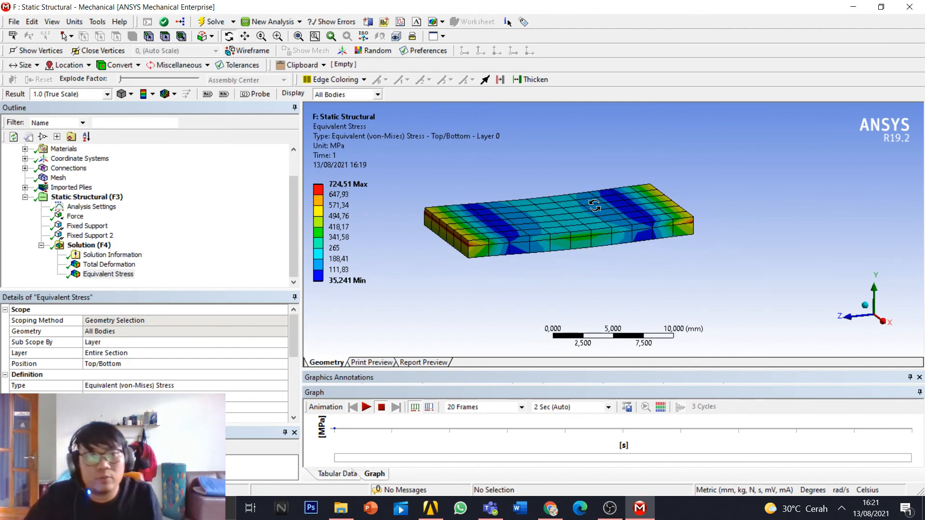
pyautogui.moveTo(635, 235); pyautogui.dragTo(602, 246)
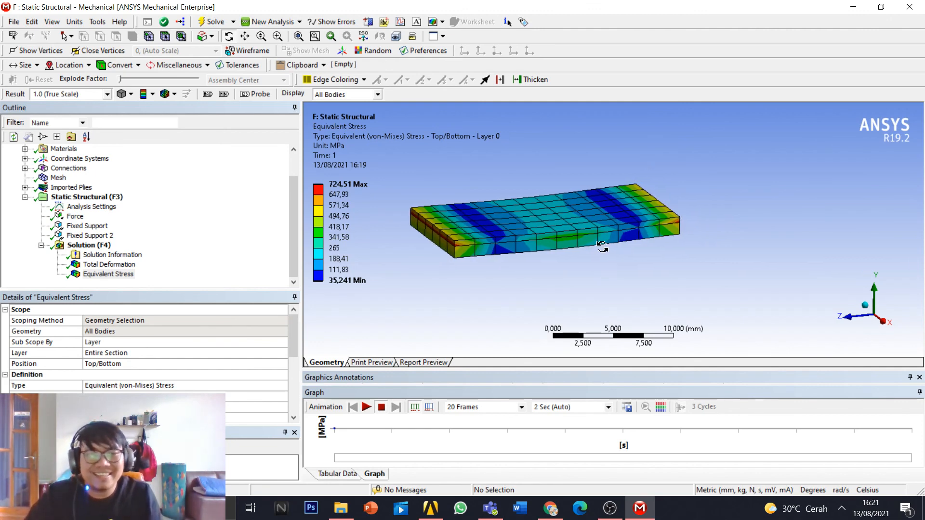
pyautogui.moveTo(623, 255)
pyautogui.mouseDown()
pyautogui.moveTo(585, 246)
pyautogui.moveTo(605, 255)
pyautogui.mouseUp()
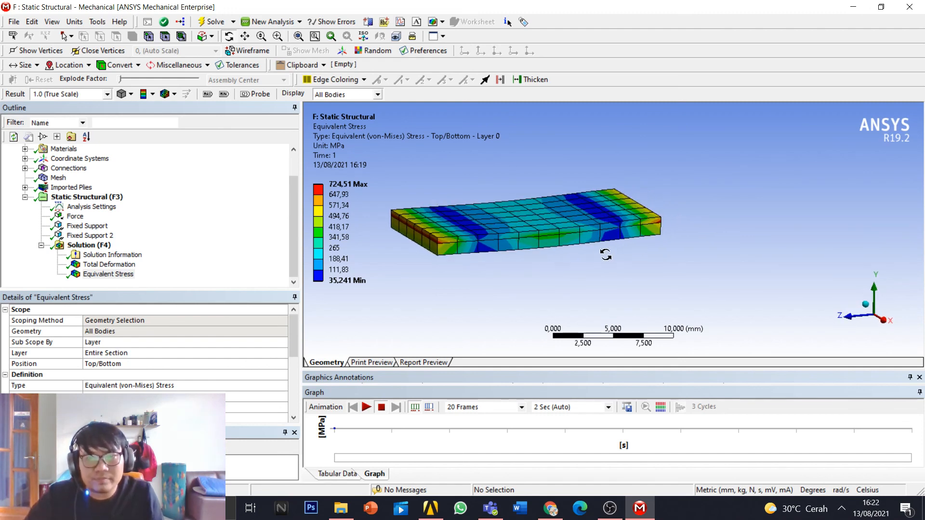